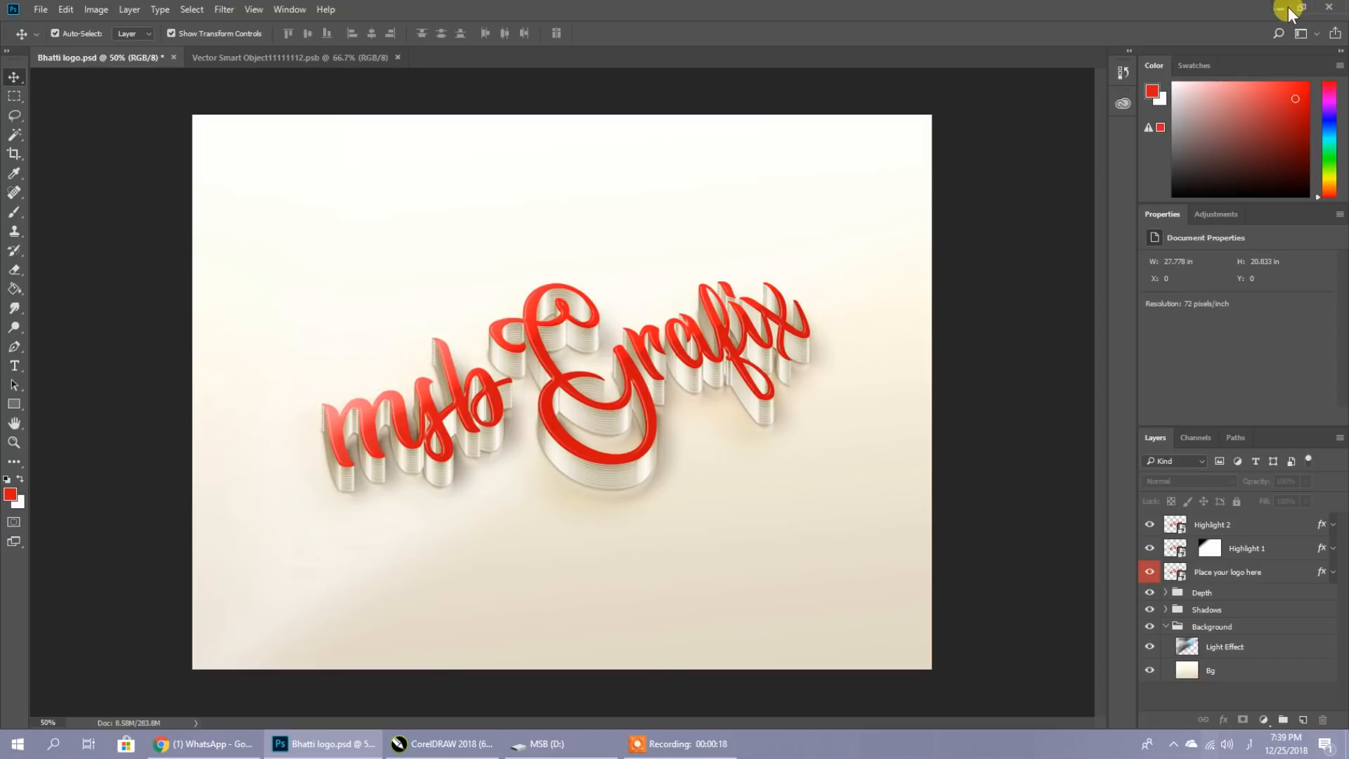
Try a different font on the msbGrafix text in the Vector Smart Object document, and undo the change.
{"action": "left_click", "coordinate": [296, 746]}
{"action": "left_click", "coordinate": [226, 58]}
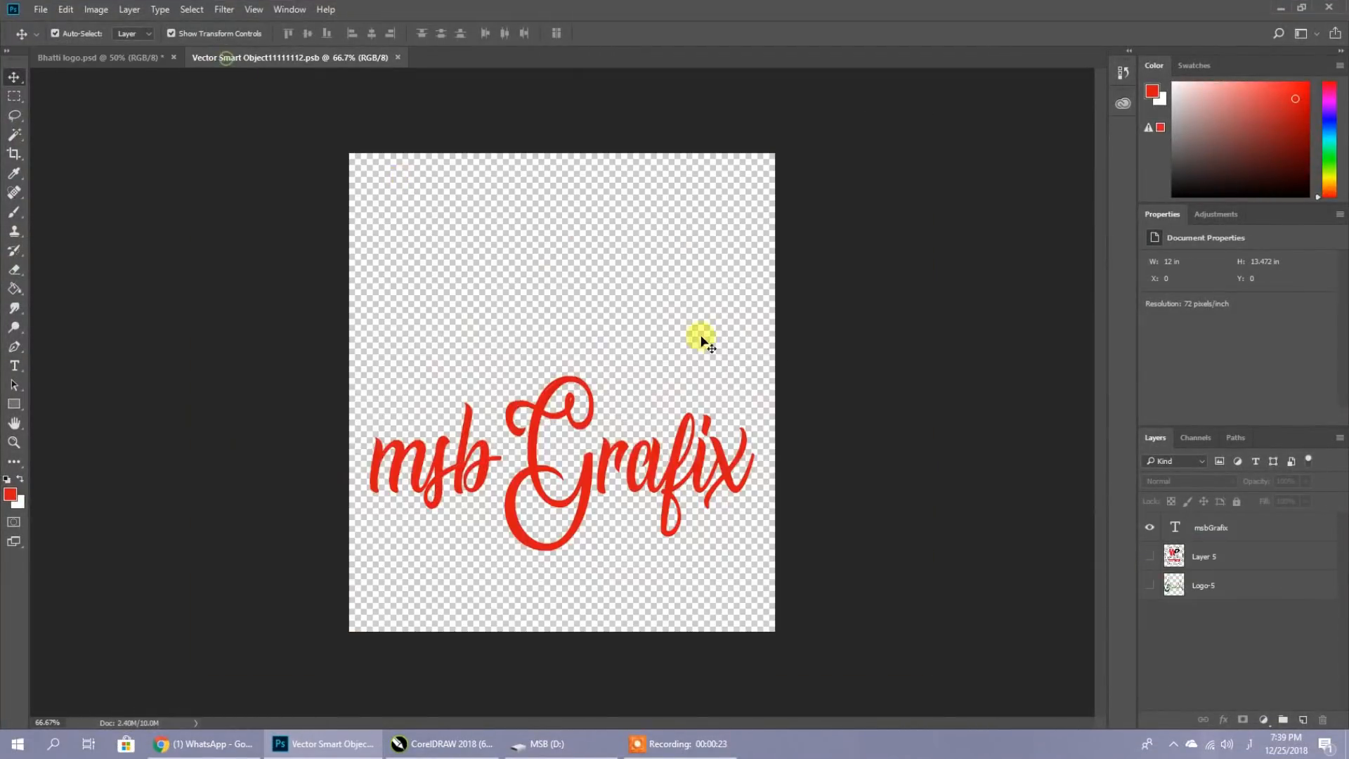
{"action": "left_click", "coordinate": [592, 484]}
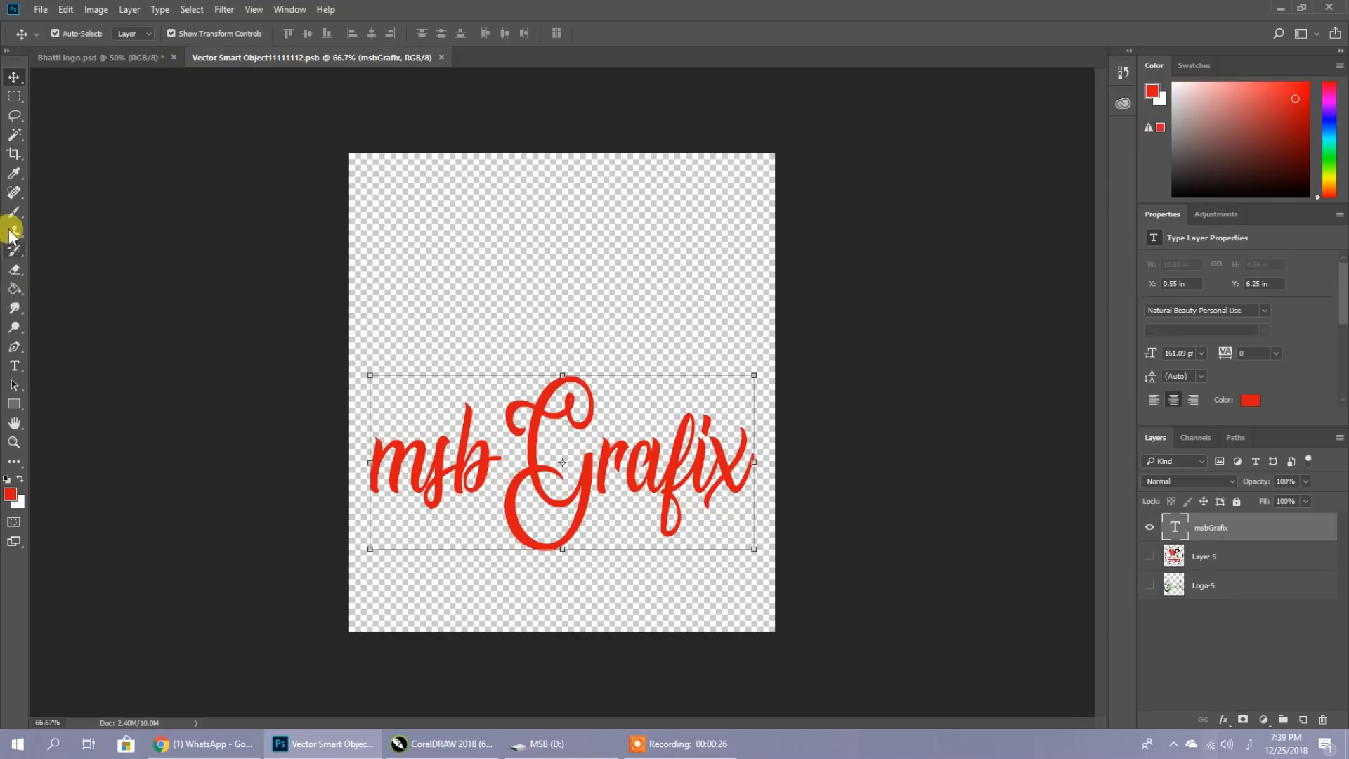
{"action": "left_click", "coordinate": [14, 365]}
{"action": "double_click", "coordinate": [575, 444]}
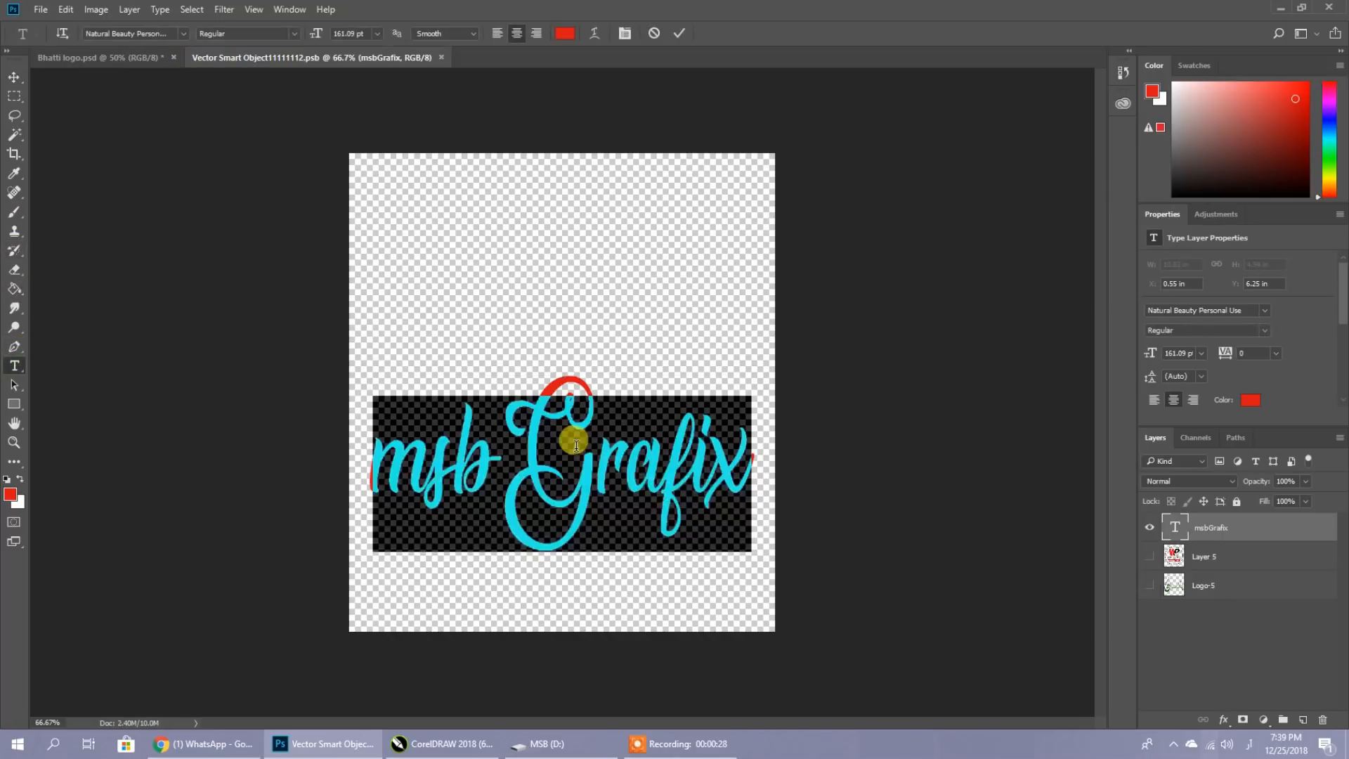
{"action": "left_click", "coordinate": [183, 34]}
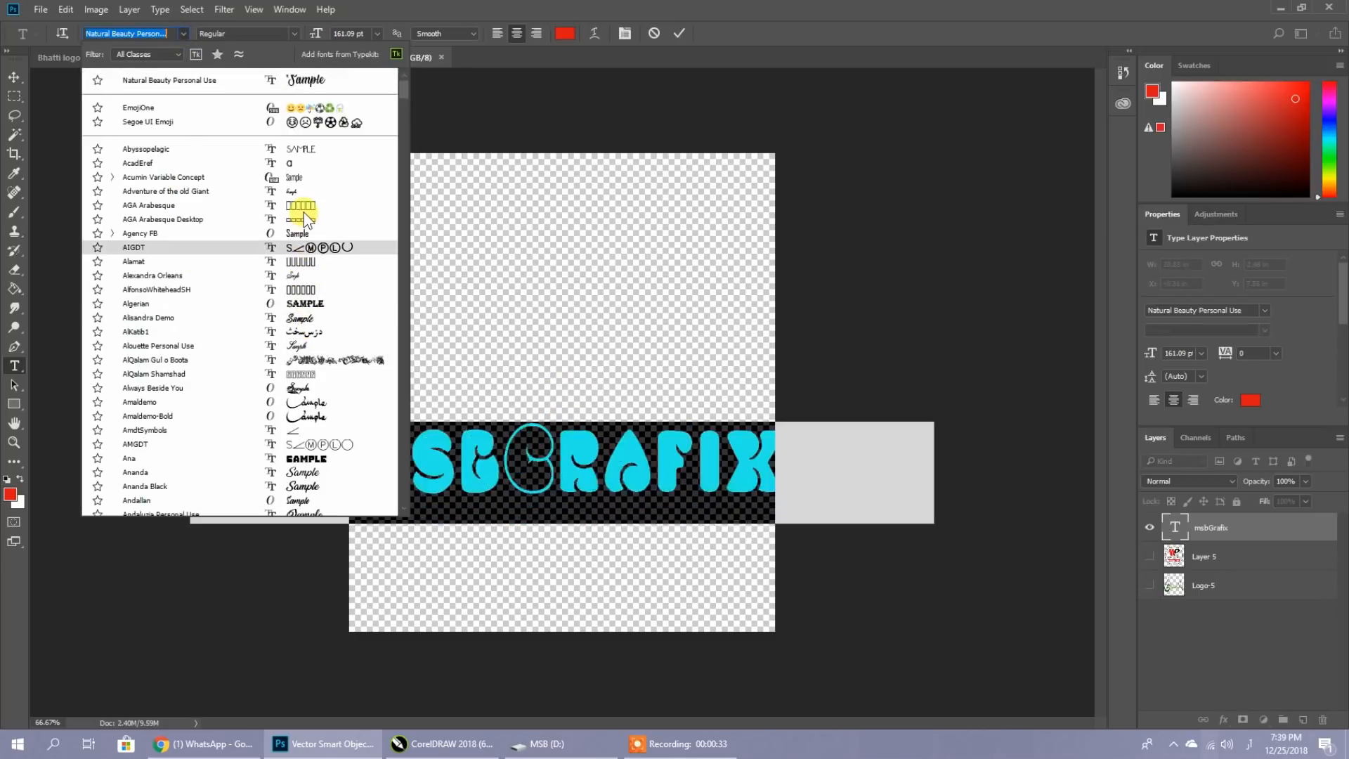
{"action": "left_click", "coordinate": [318, 416]}
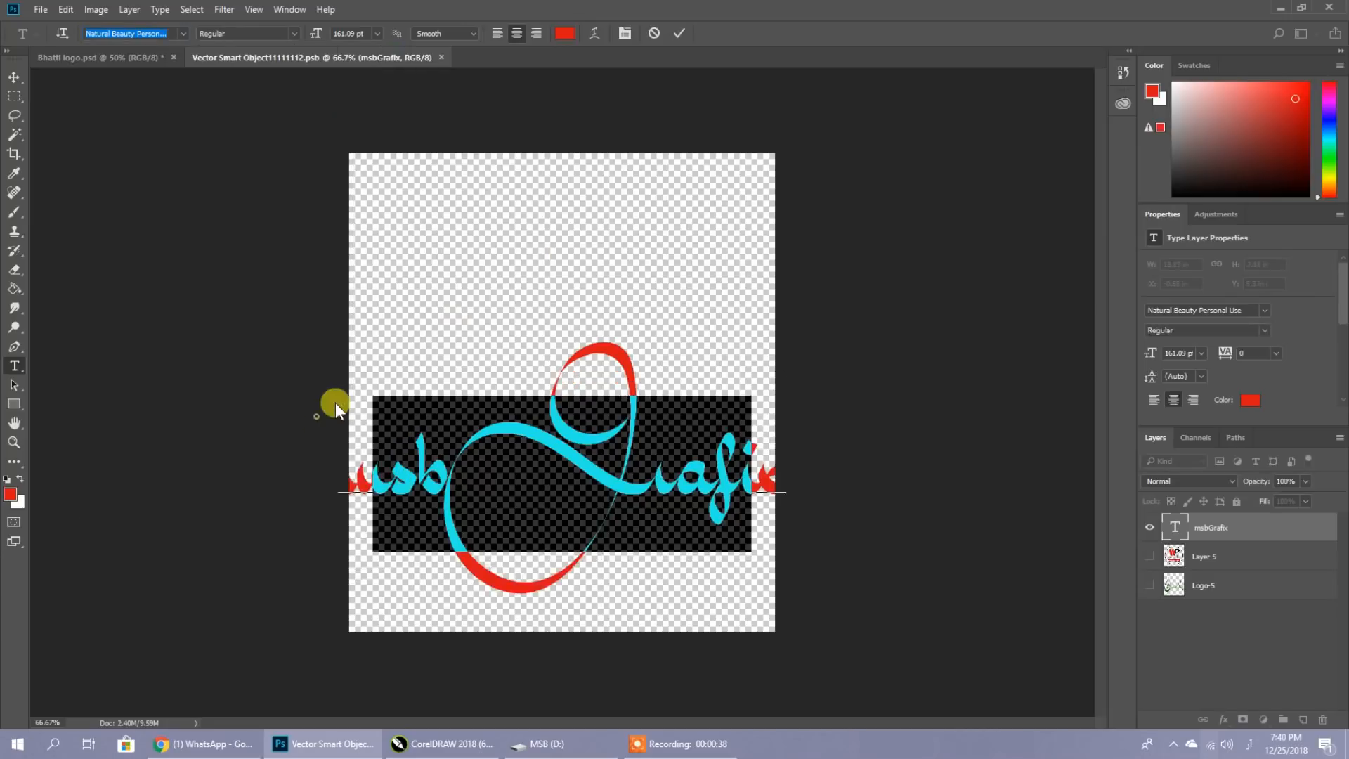
{"action": "key", "text": "ctrl+z"}
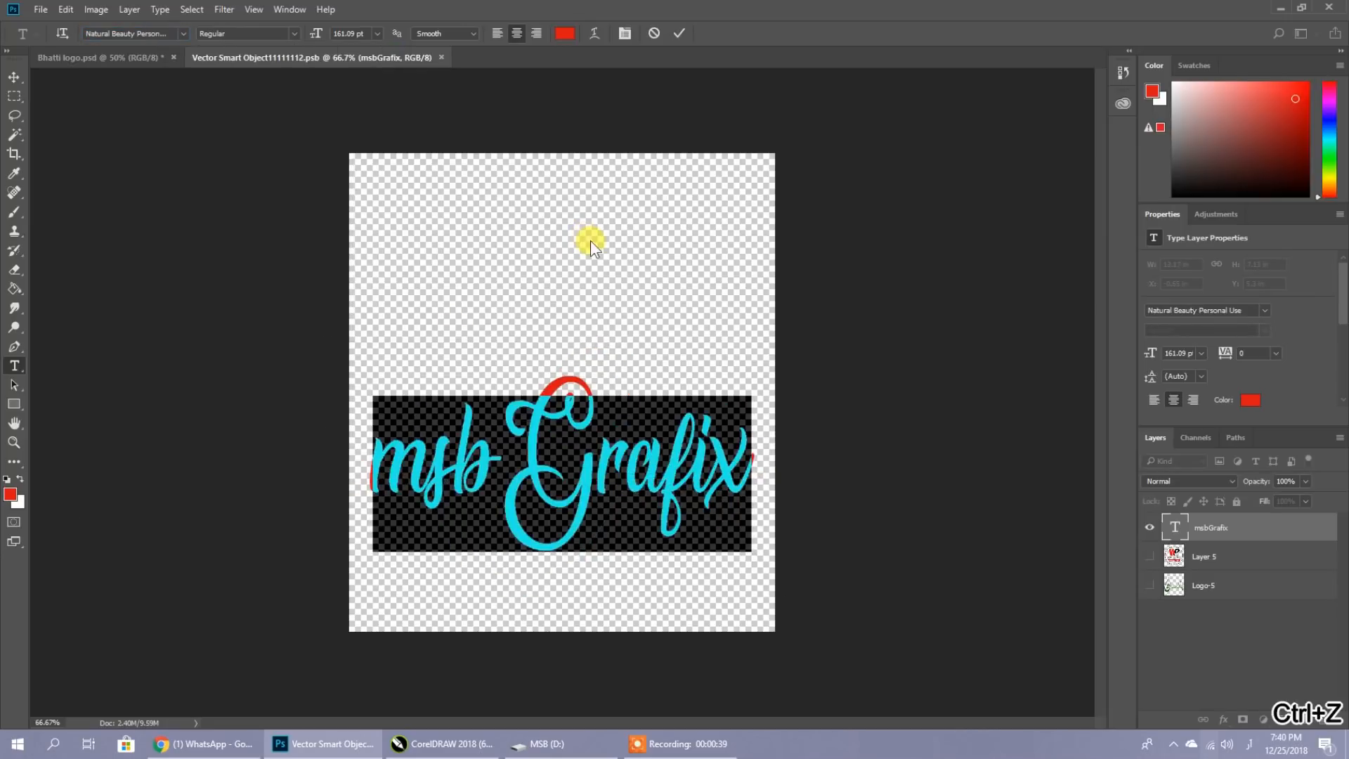
{"action": "left_click", "coordinate": [16, 75]}
Switch to CorelDRAW, set the Urdu text to the Alvi Nastaleeq font and enlarge it to about 227 pt.
{"action": "left_click", "coordinate": [1275, 7]}
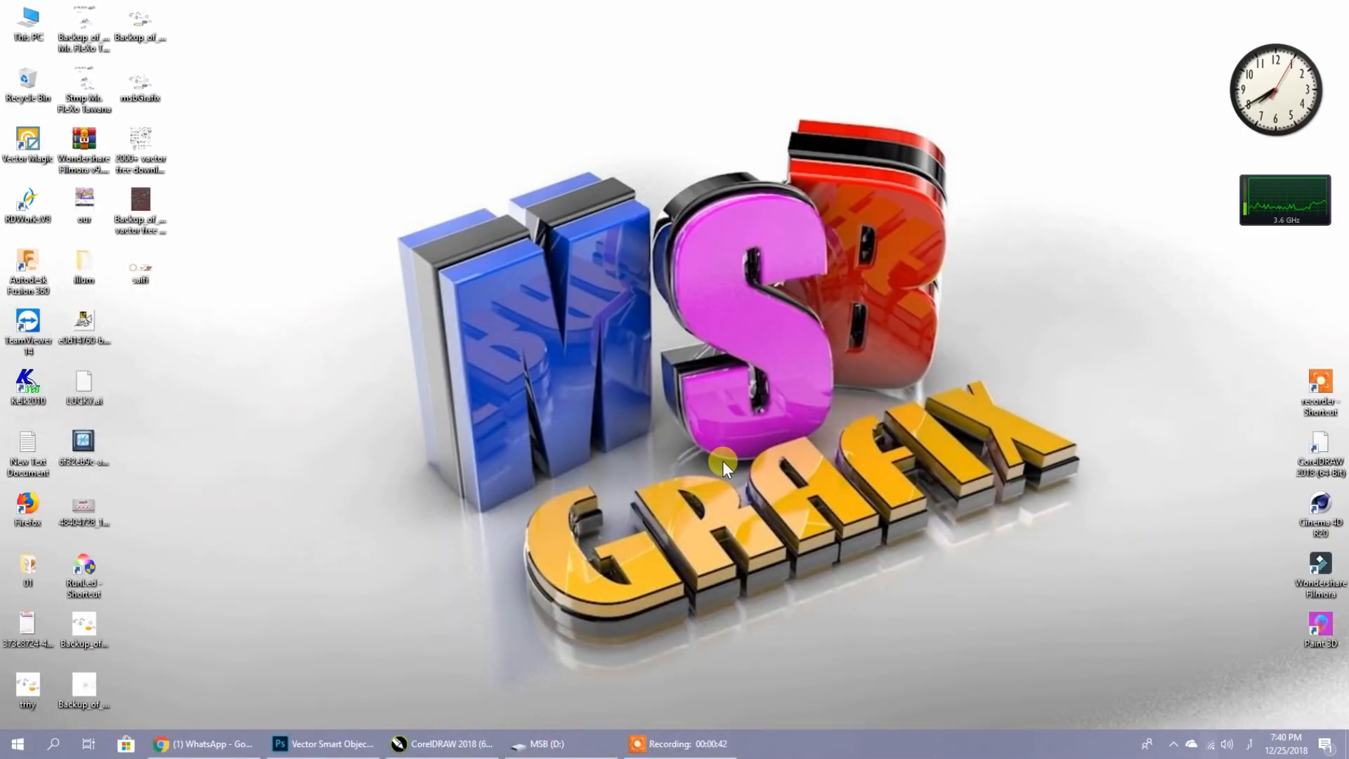
{"action": "left_click", "coordinate": [439, 743]}
{"action": "left_click_drag", "start_coordinate": [723, 267], "coordinate": [731, 325]}
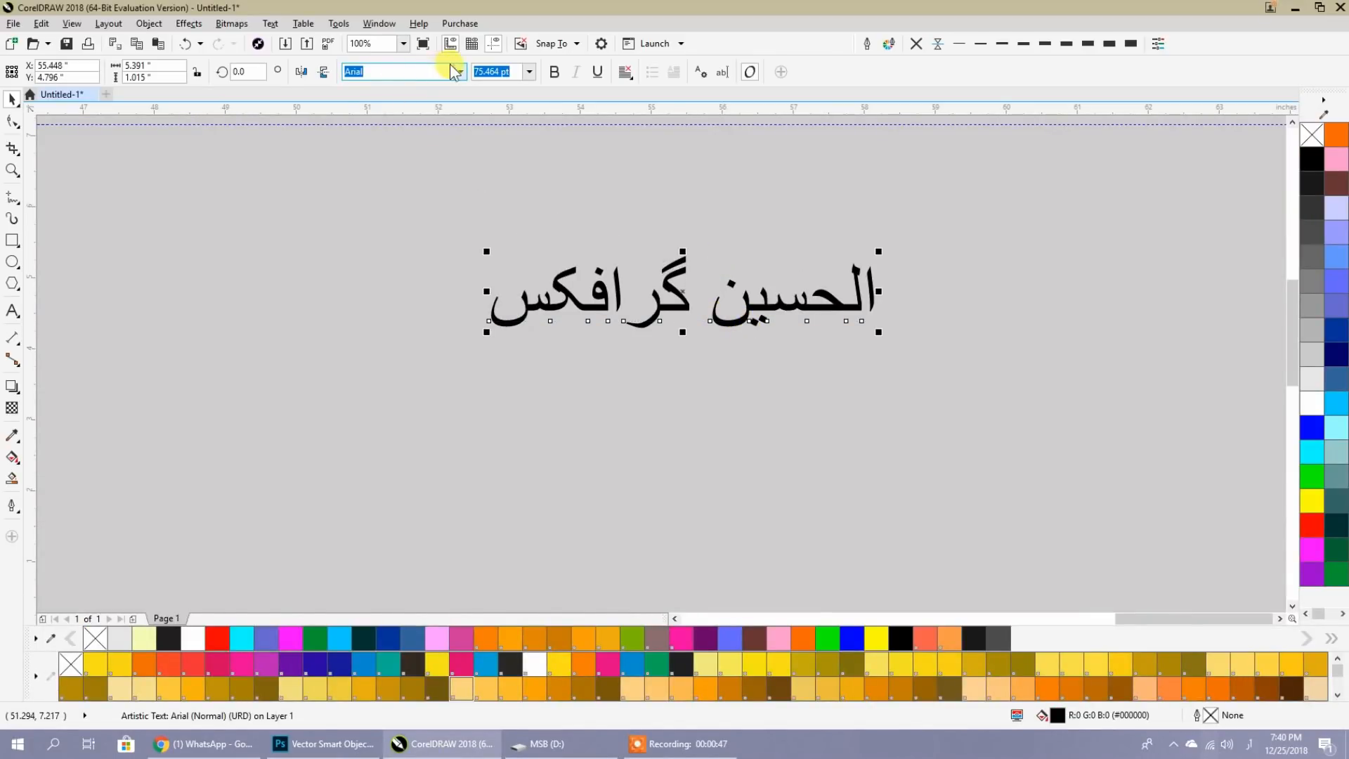
{"action": "left_click", "coordinate": [430, 71]}
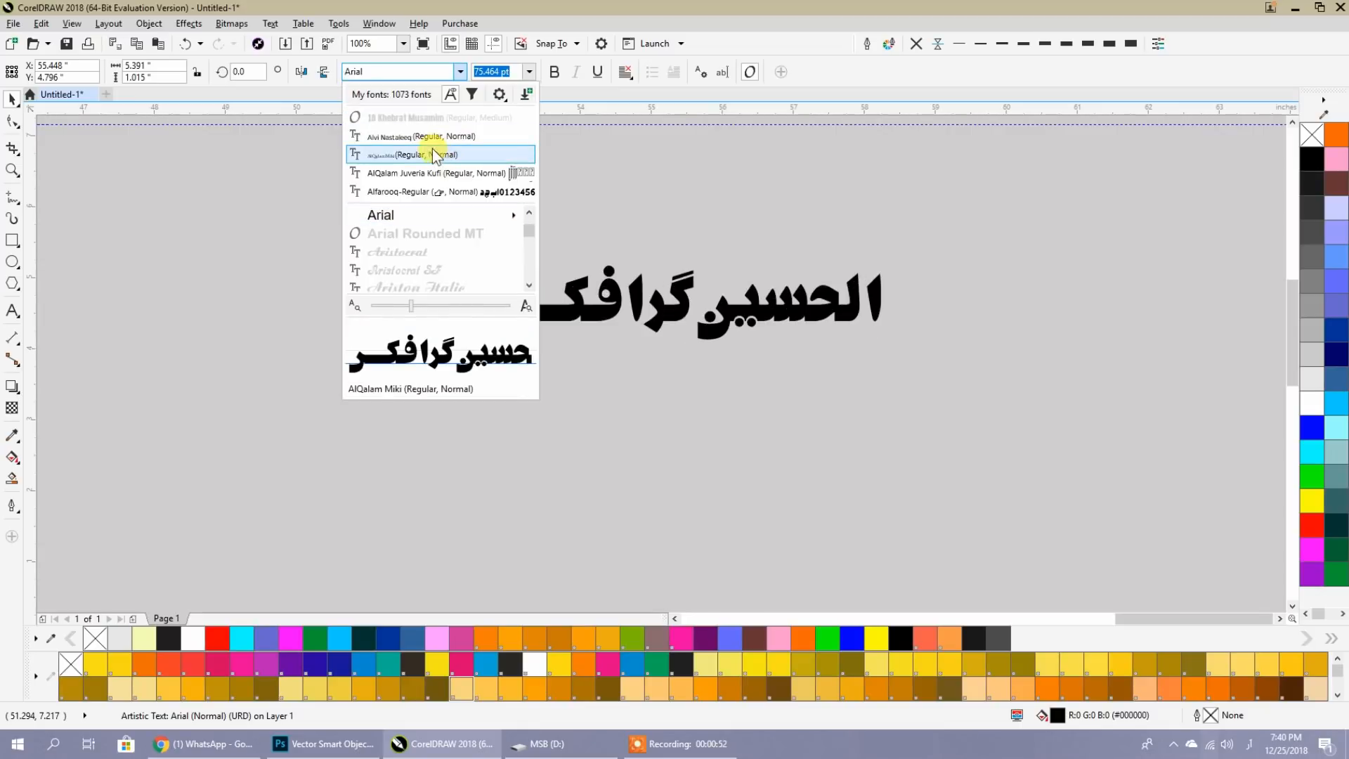
{"action": "left_click", "coordinate": [432, 134]}
{"action": "left_click", "coordinate": [821, 376]}
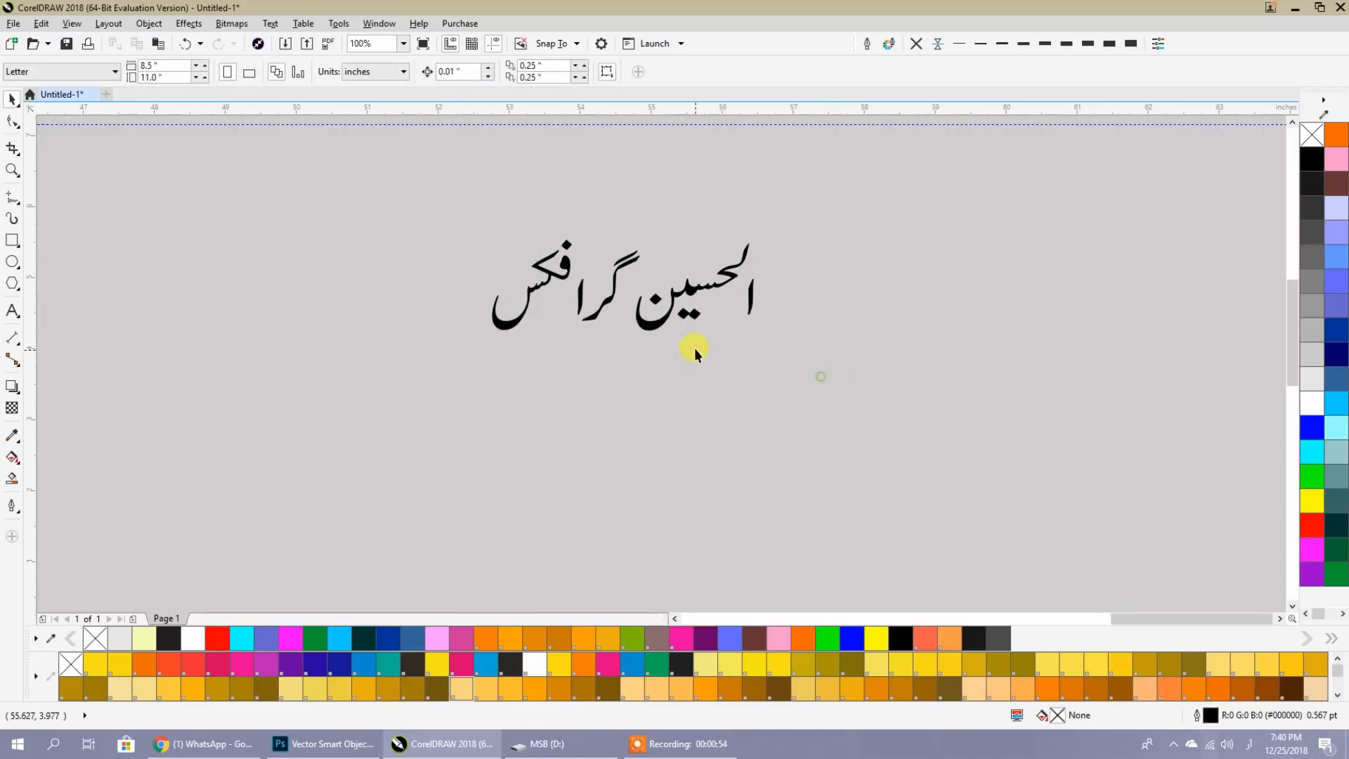
{"action": "left_click", "coordinate": [656, 344]}
{"action": "left_click_drag", "start_coordinate": [771, 356], "coordinate": [984, 487]}
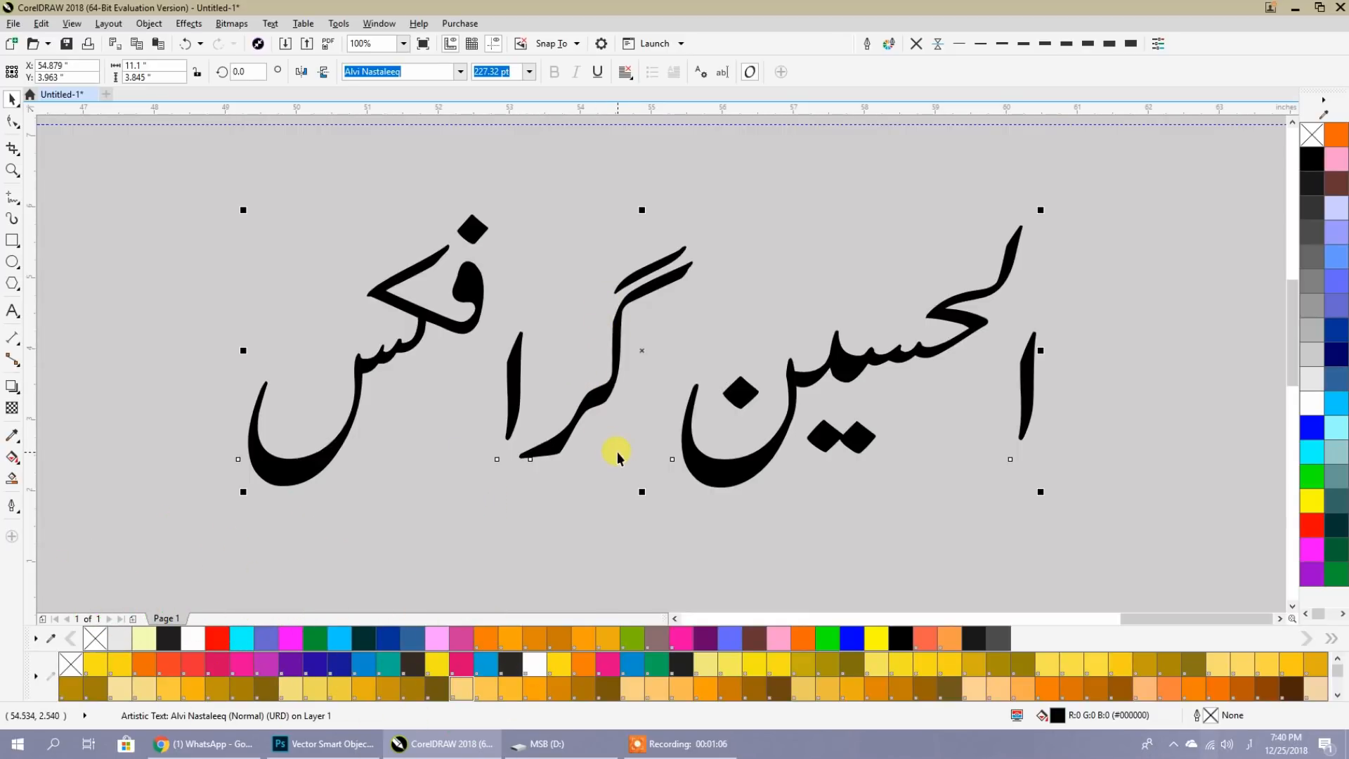
Convert the Urdu text to curves and break the curve apart into separate letter shapes.
{"action": "key", "text": "ctrl+q"}
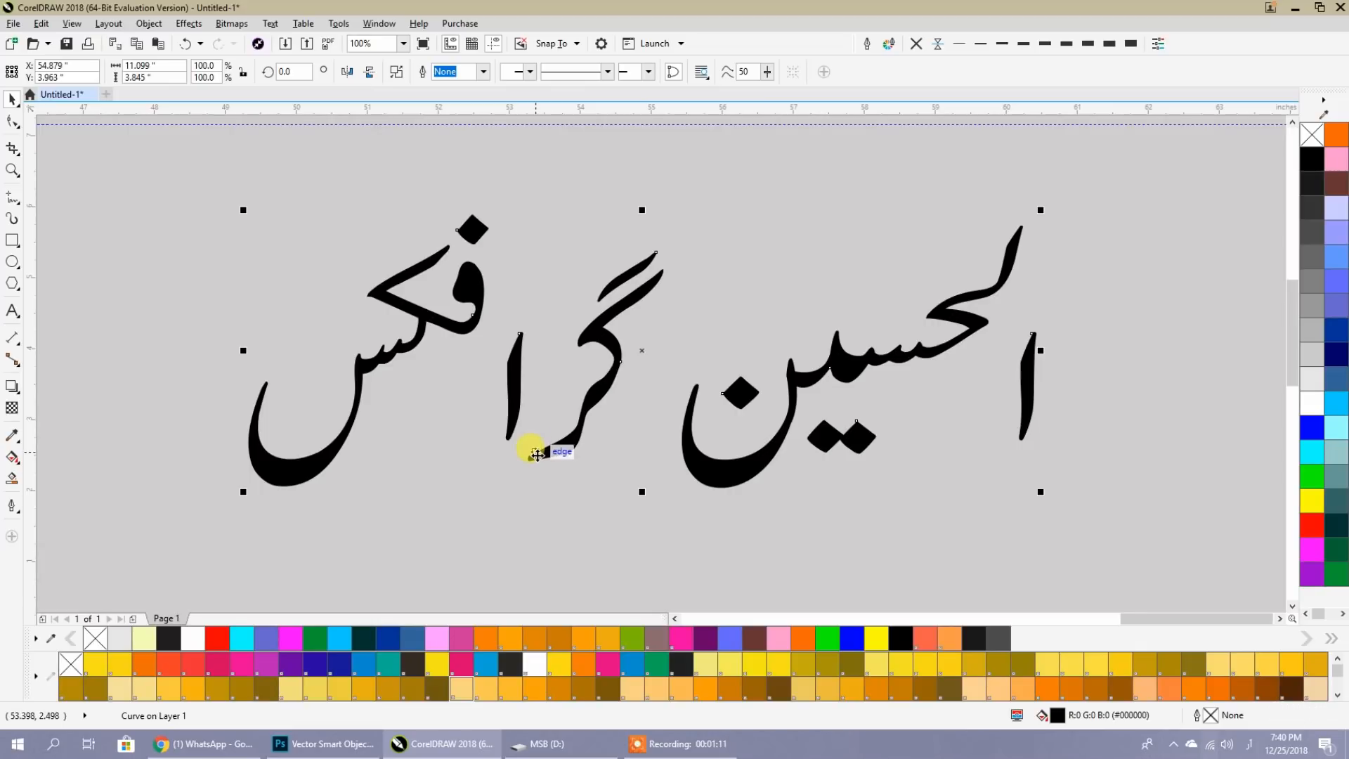
{"action": "left_click", "coordinate": [520, 495]}
{"action": "left_click", "coordinate": [509, 404]}
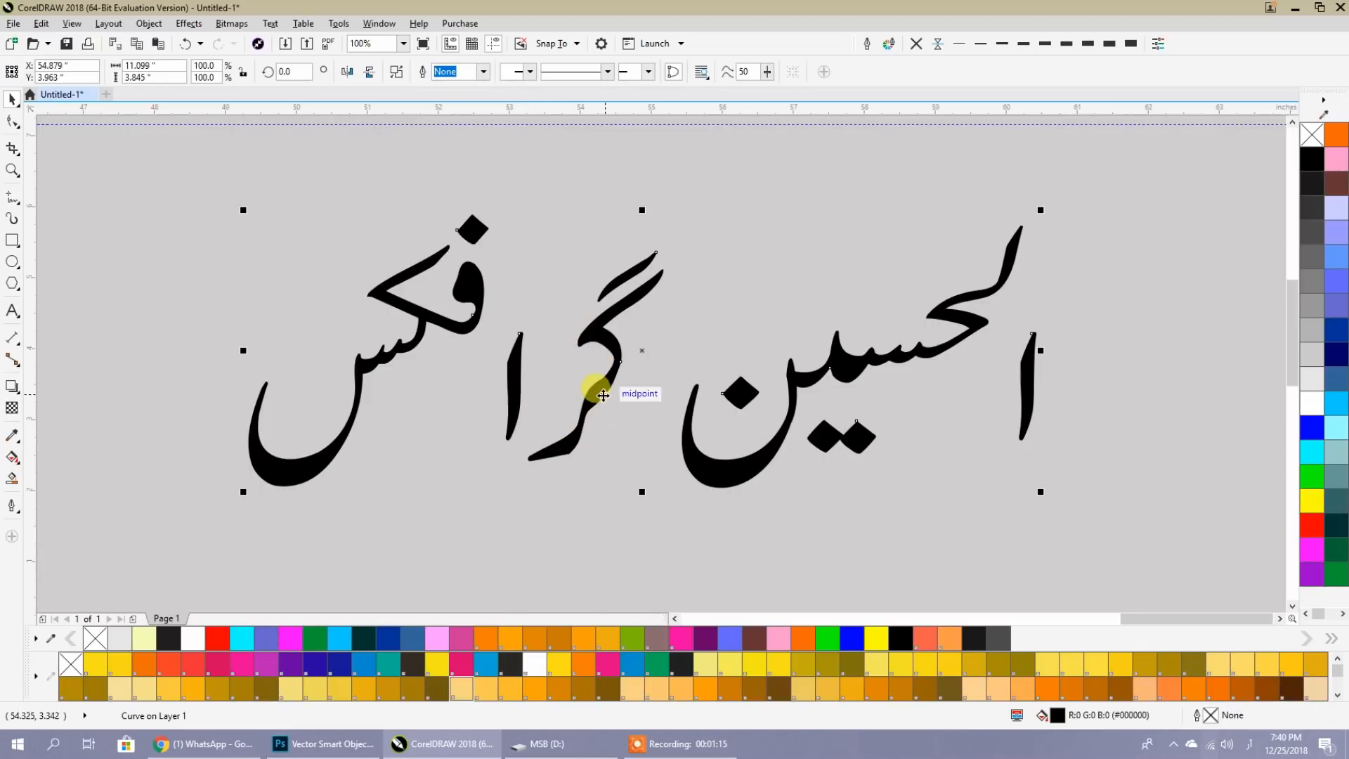
{"action": "left_click", "coordinate": [398, 79]}
{"action": "left_click", "coordinate": [494, 144]}
Move the alif of گرا closer to the neighbouring letter so it stands just above the letter's tail.
{"action": "scroll", "coordinate": [516, 427], "scroll_direction": "up", "scroll_amount": 1}
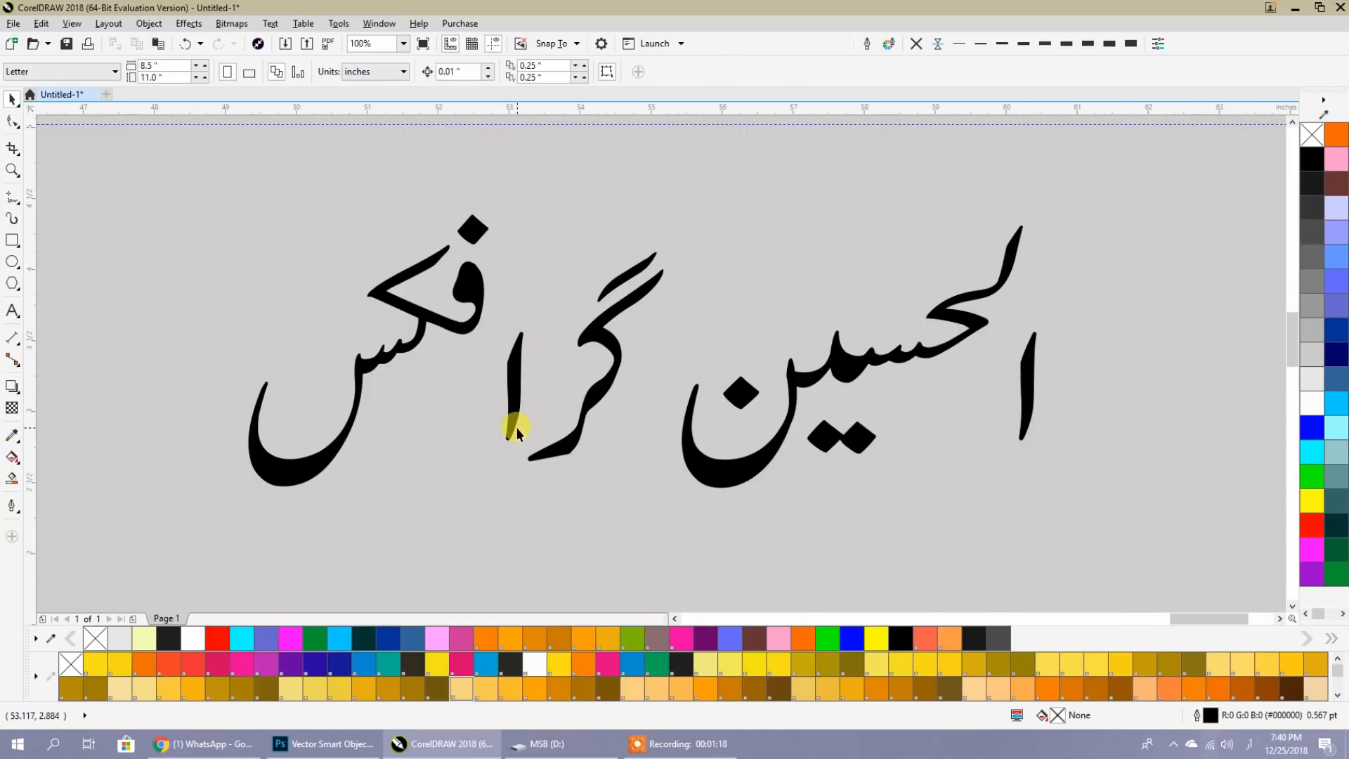
{"action": "left_click_drag", "start_coordinate": [517, 400], "coordinate": [591, 414]}
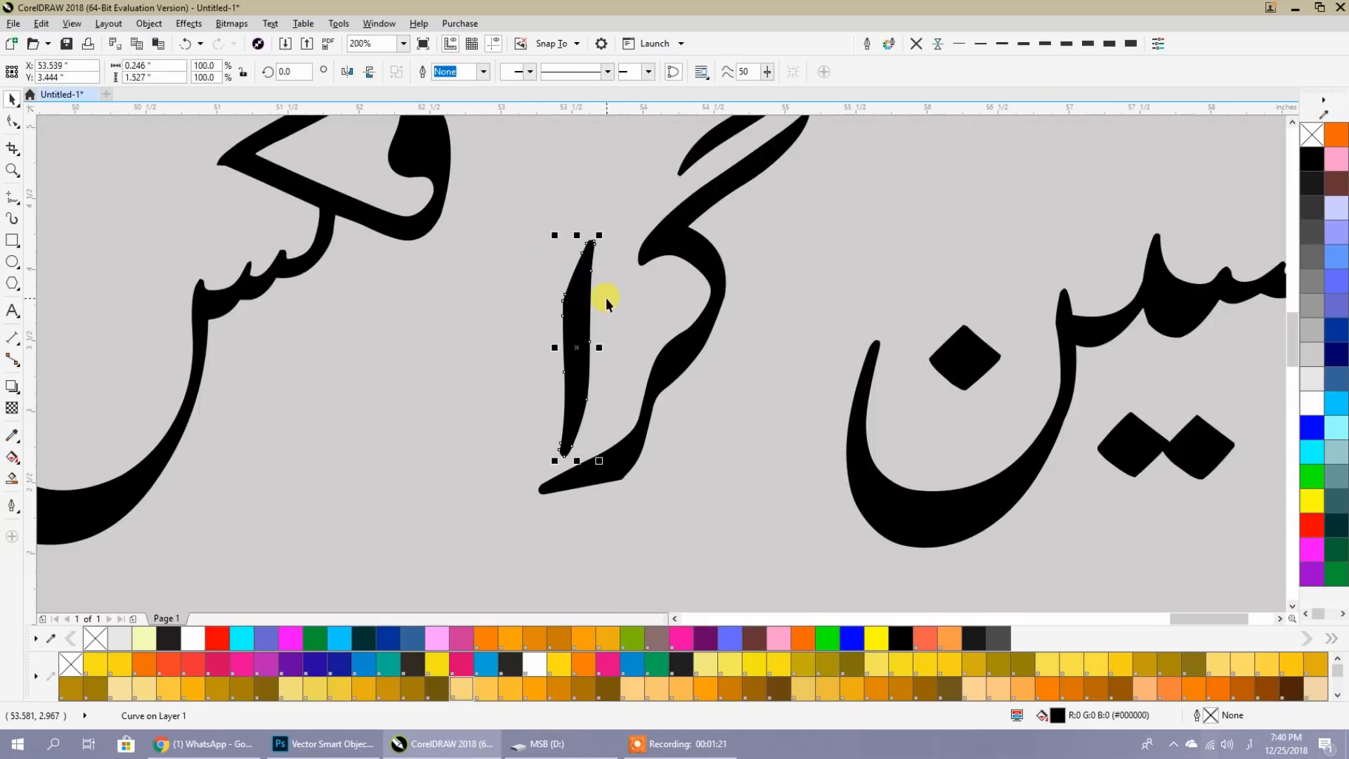
{"action": "scroll", "coordinate": [605, 298], "scroll_direction": "down", "scroll_amount": 1}
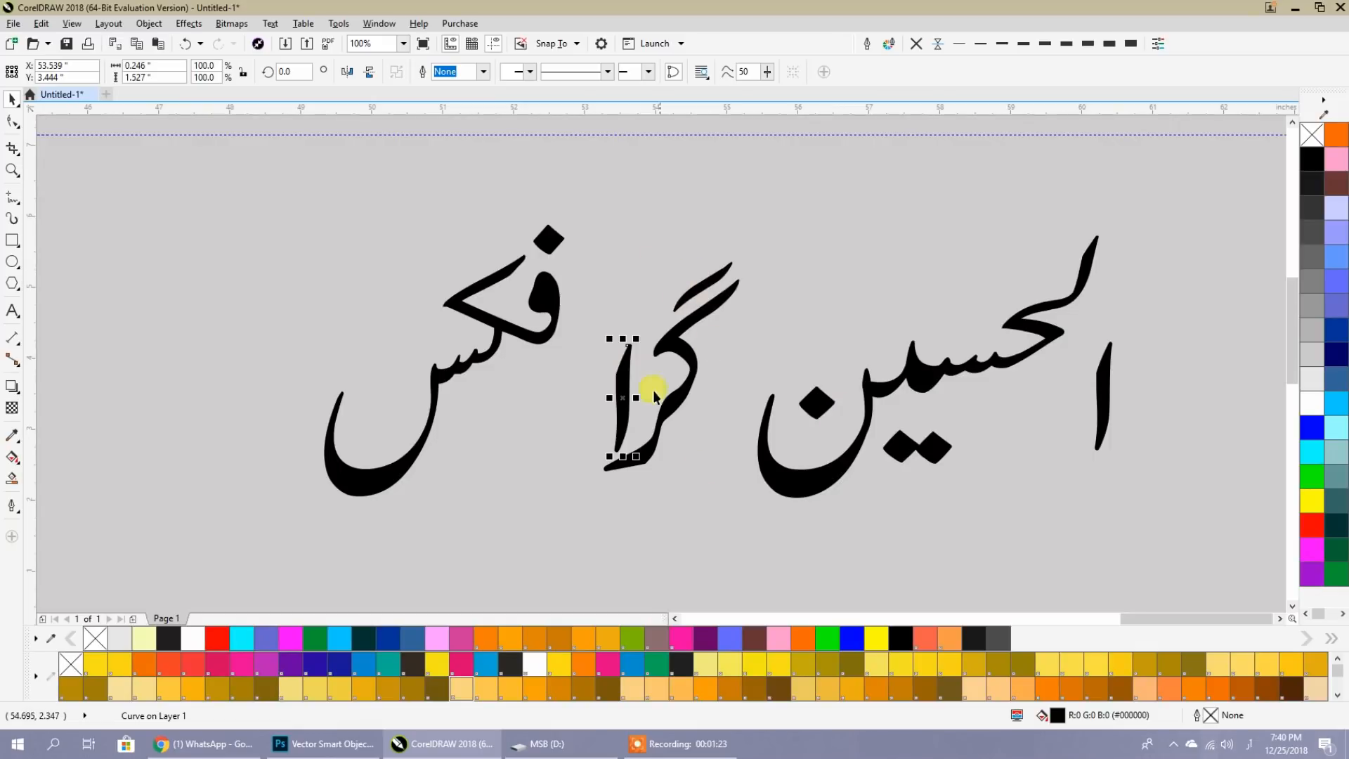
{"action": "left_click", "coordinate": [646, 284]}
Draw two small bridging rectangles, about 0.2 × 0.29 in at the gaf's stroke tips and 0.06 × 0.2 in between the alif and the tail.
{"action": "scroll", "coordinate": [626, 458], "scroll_direction": "up", "scroll_amount": 1}
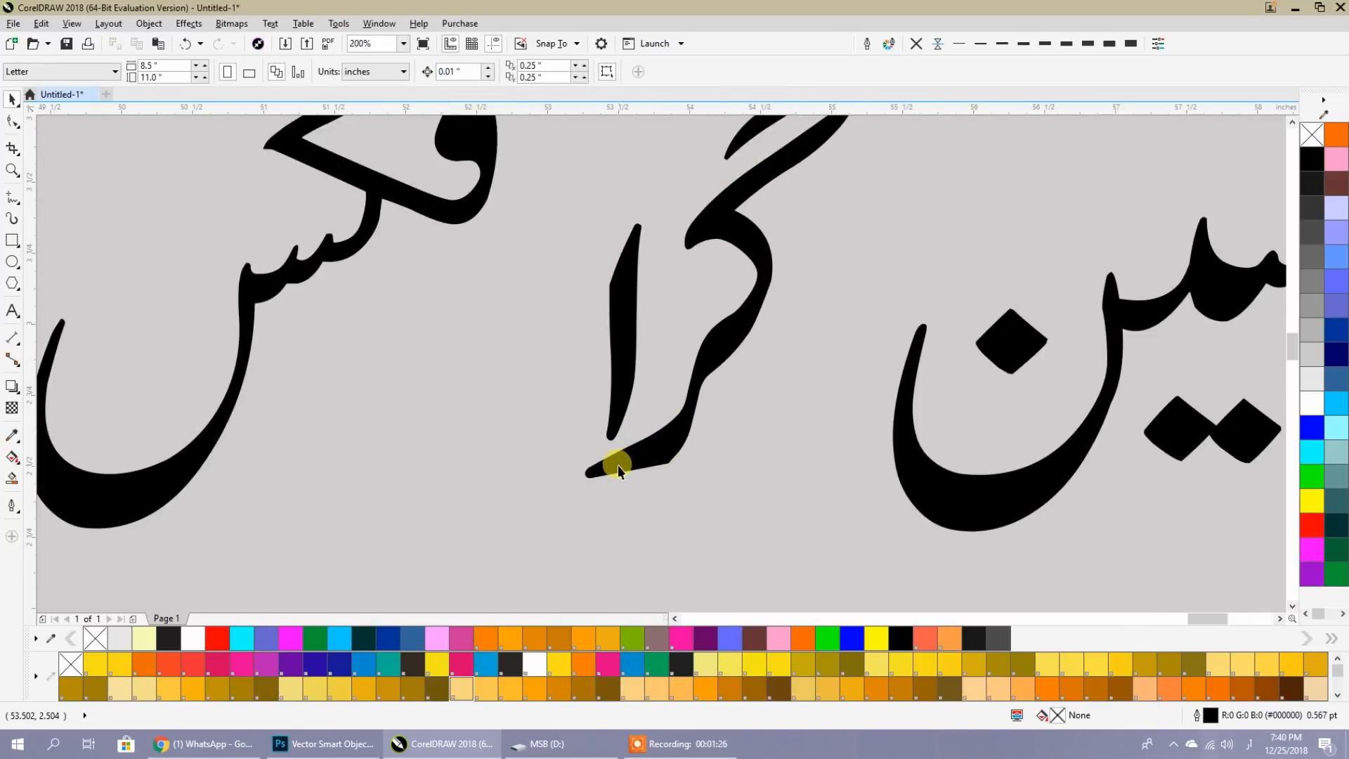
{"action": "left_click_drag", "start_coordinate": [630, 461], "coordinate": [588, 584]}
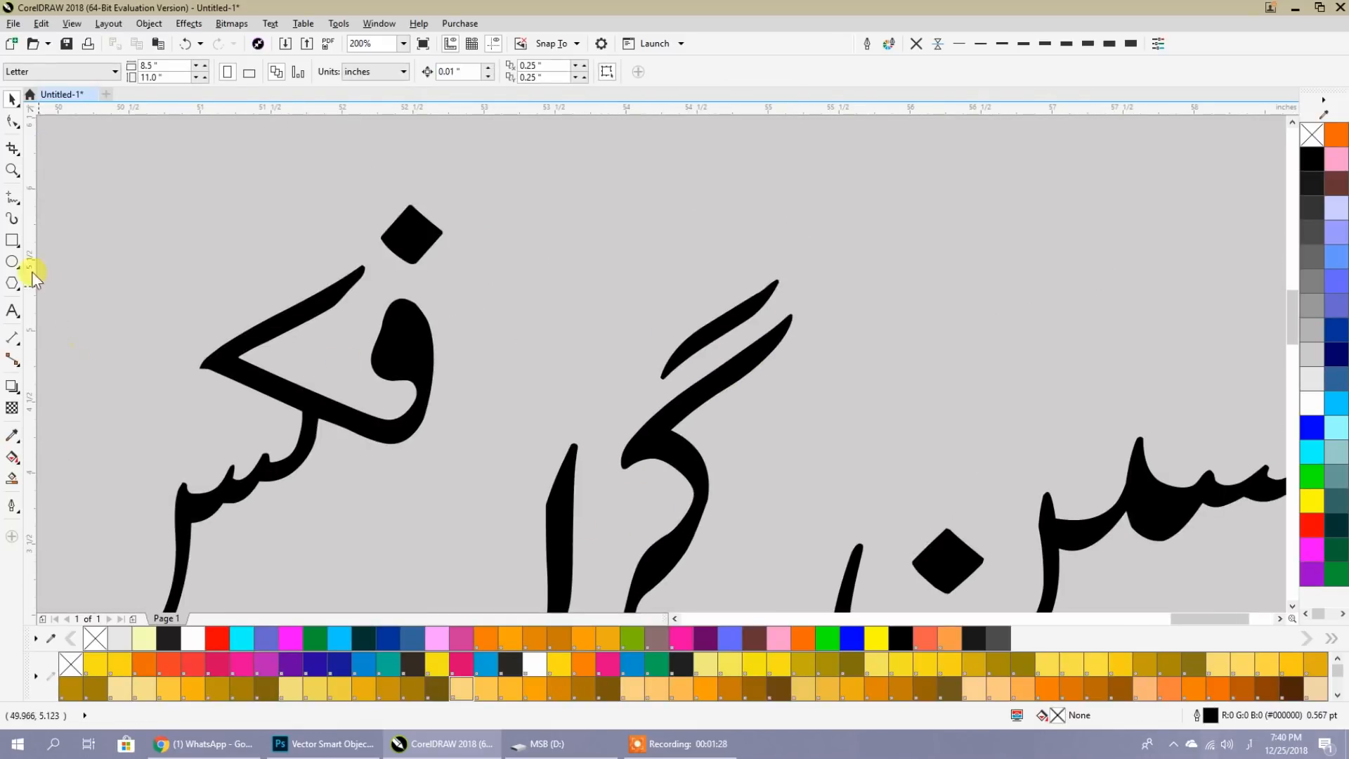
{"action": "key", "text": "F6"}
{"action": "left_click_drag", "start_coordinate": [751, 288], "coordinate": [790, 337]}
{"action": "scroll", "coordinate": [658, 521], "scroll_direction": "down", "scroll_amount": 3}
{"action": "scroll", "coordinate": [668, 391], "scroll_direction": "up", "scroll_amount": 4}
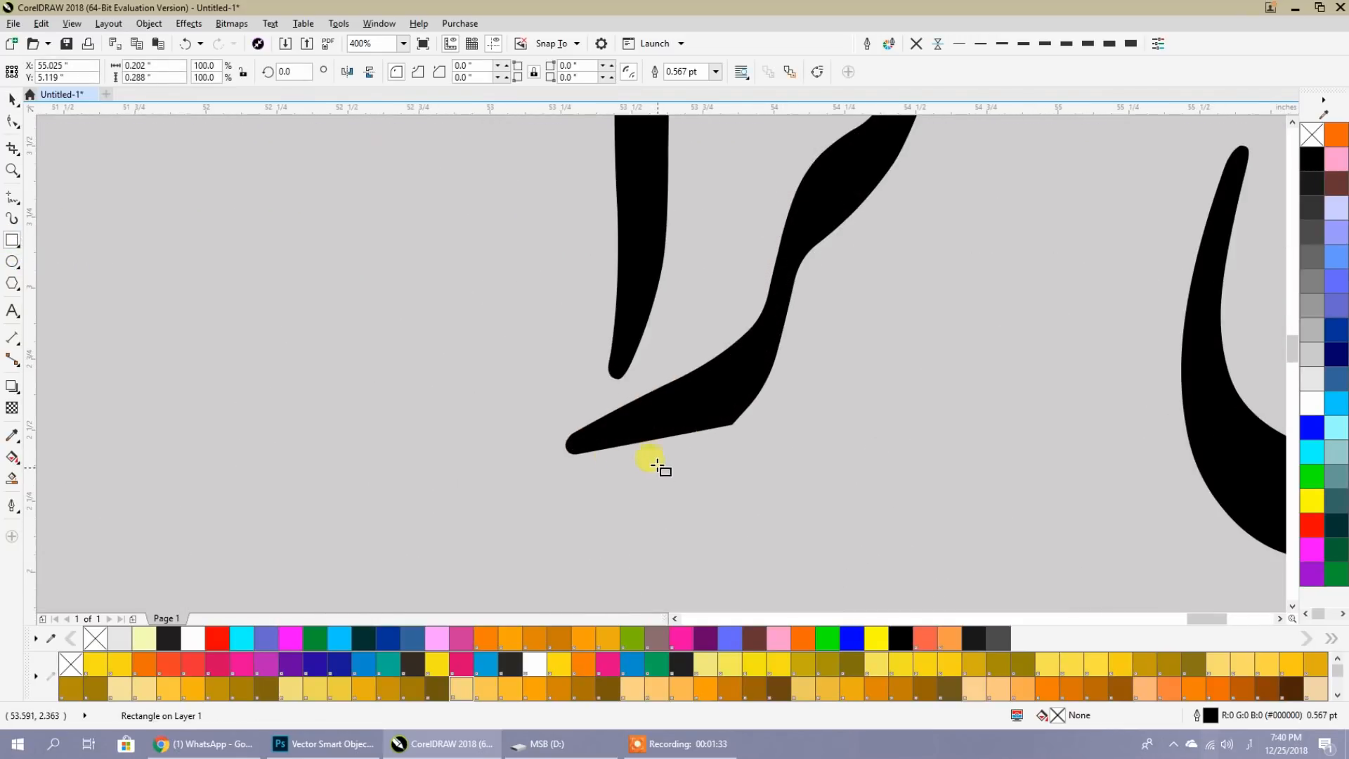
{"action": "left_click_drag", "start_coordinate": [608, 364], "coordinate": [625, 421]}
{"action": "scroll", "coordinate": [656, 412], "scroll_direction": "down", "scroll_amount": 3}
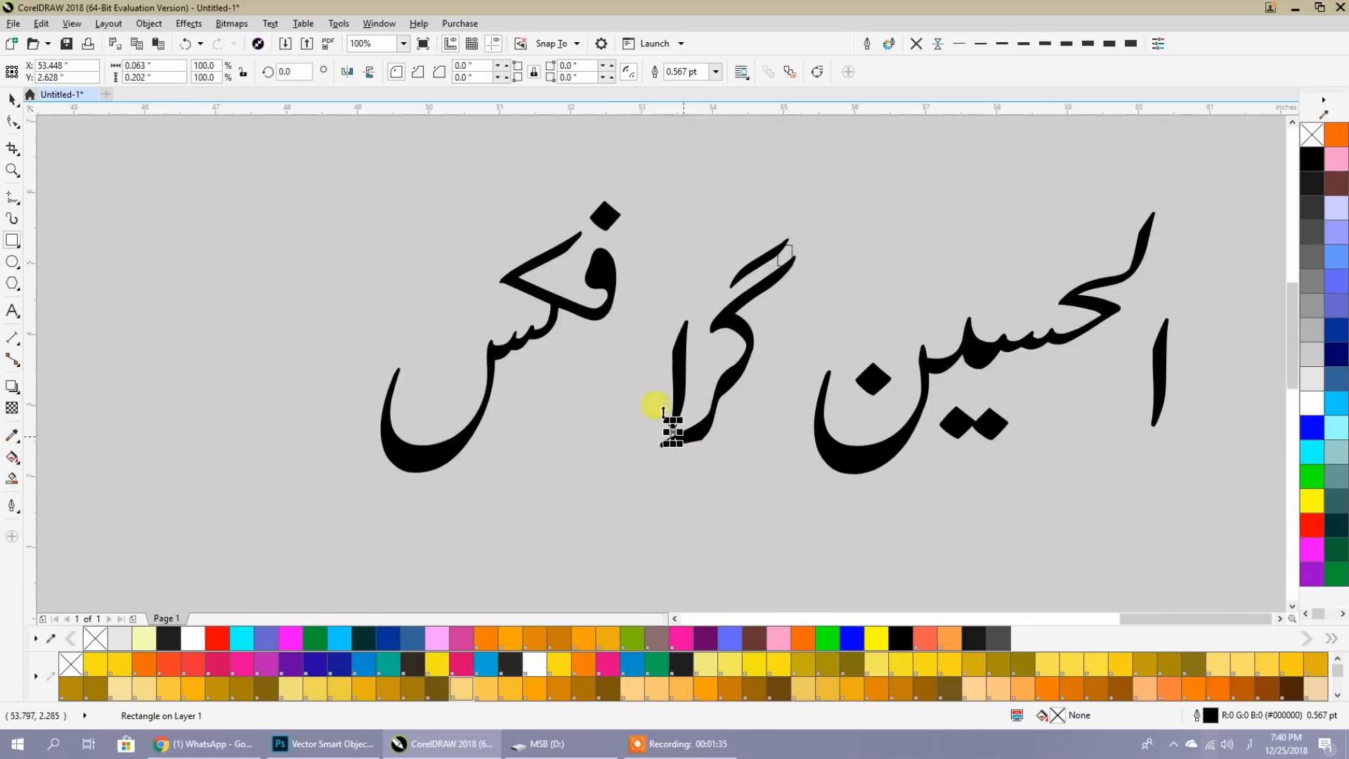
Move the diamond dot above فکس into the opening of the kaf so it touches the upper stroke.
{"action": "scroll", "coordinate": [545, 254], "scroll_direction": "up", "scroll_amount": 4}
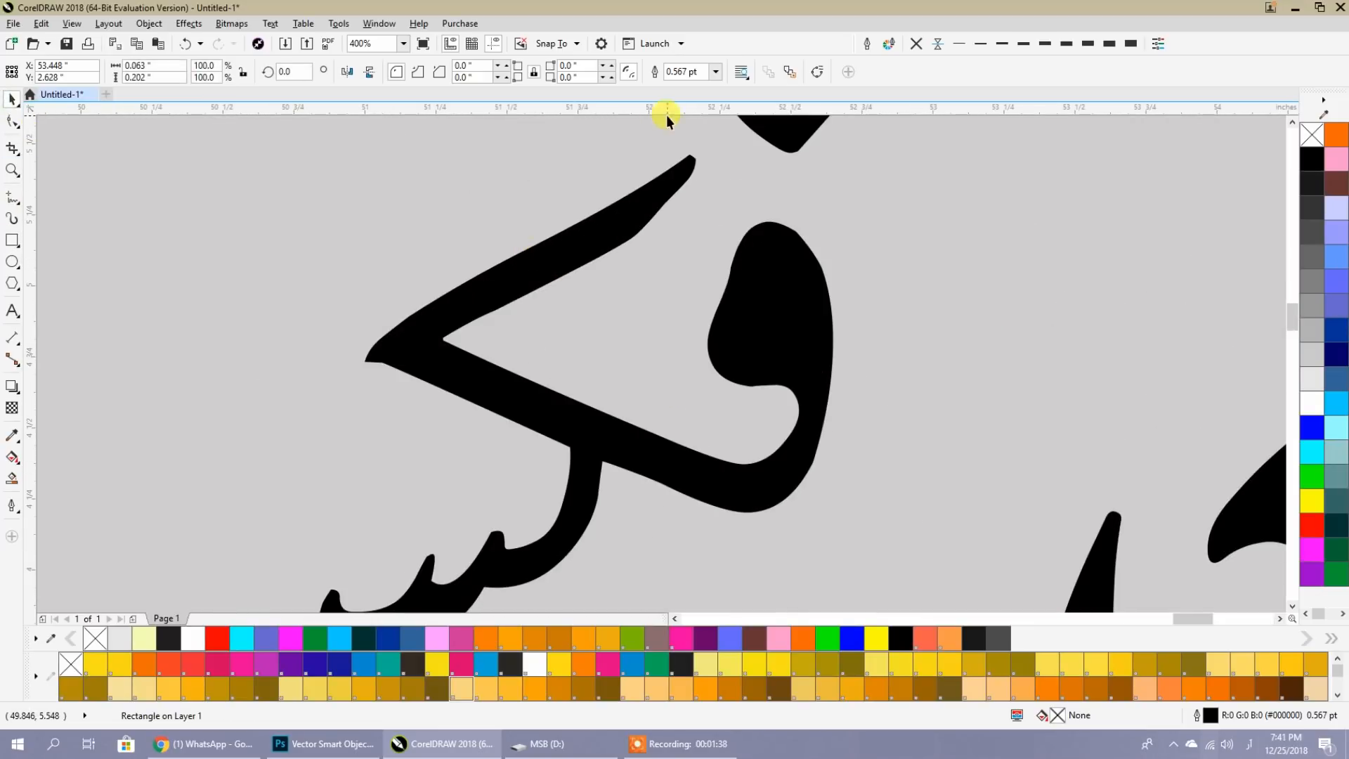
{"action": "scroll", "coordinate": [764, 133], "scroll_direction": "down", "scroll_amount": 1}
{"action": "left_click_drag", "start_coordinate": [764, 134], "coordinate": [605, 304]}
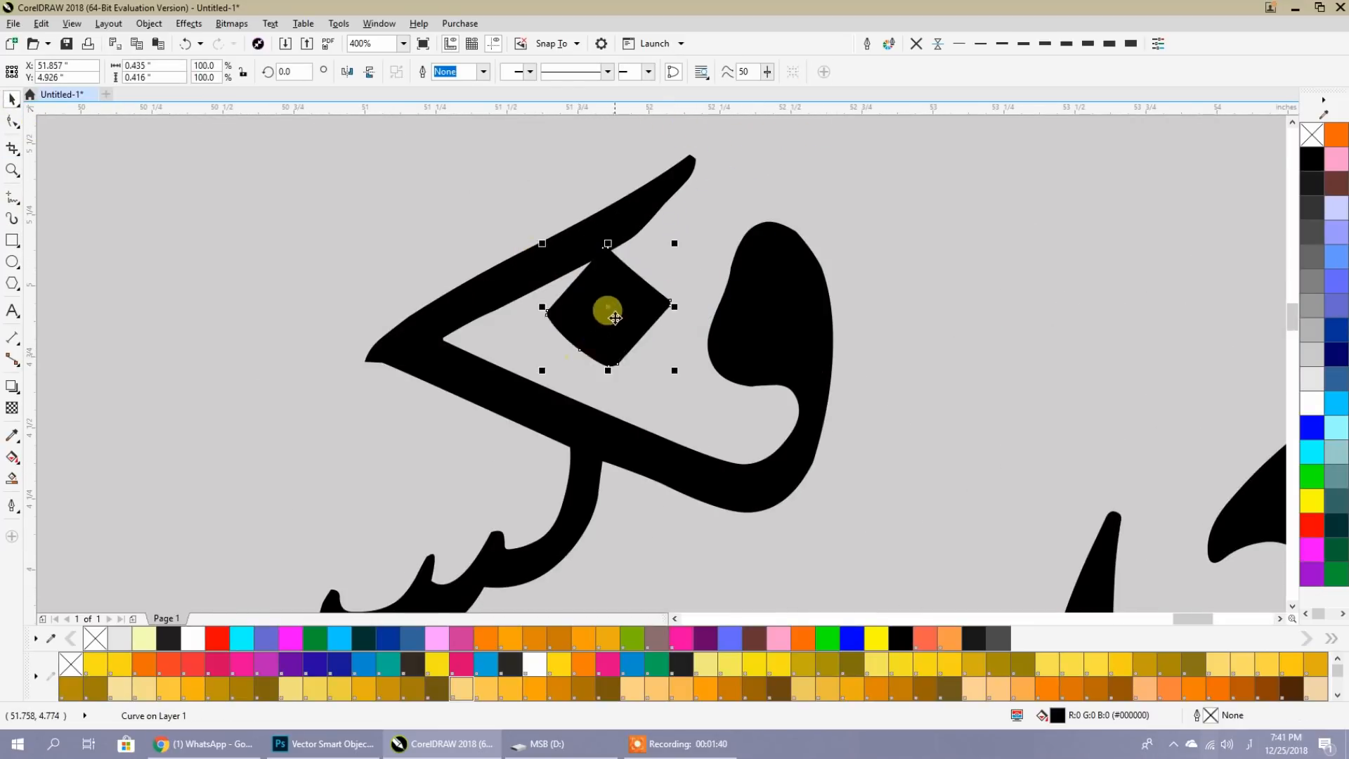
{"action": "scroll", "coordinate": [605, 304], "scroll_direction": "down", "scroll_amount": 2}
Select all the pieces of فکس and weld them into one curve.
{"action": "left_click_drag", "start_coordinate": [680, 361], "coordinate": [503, 351]}
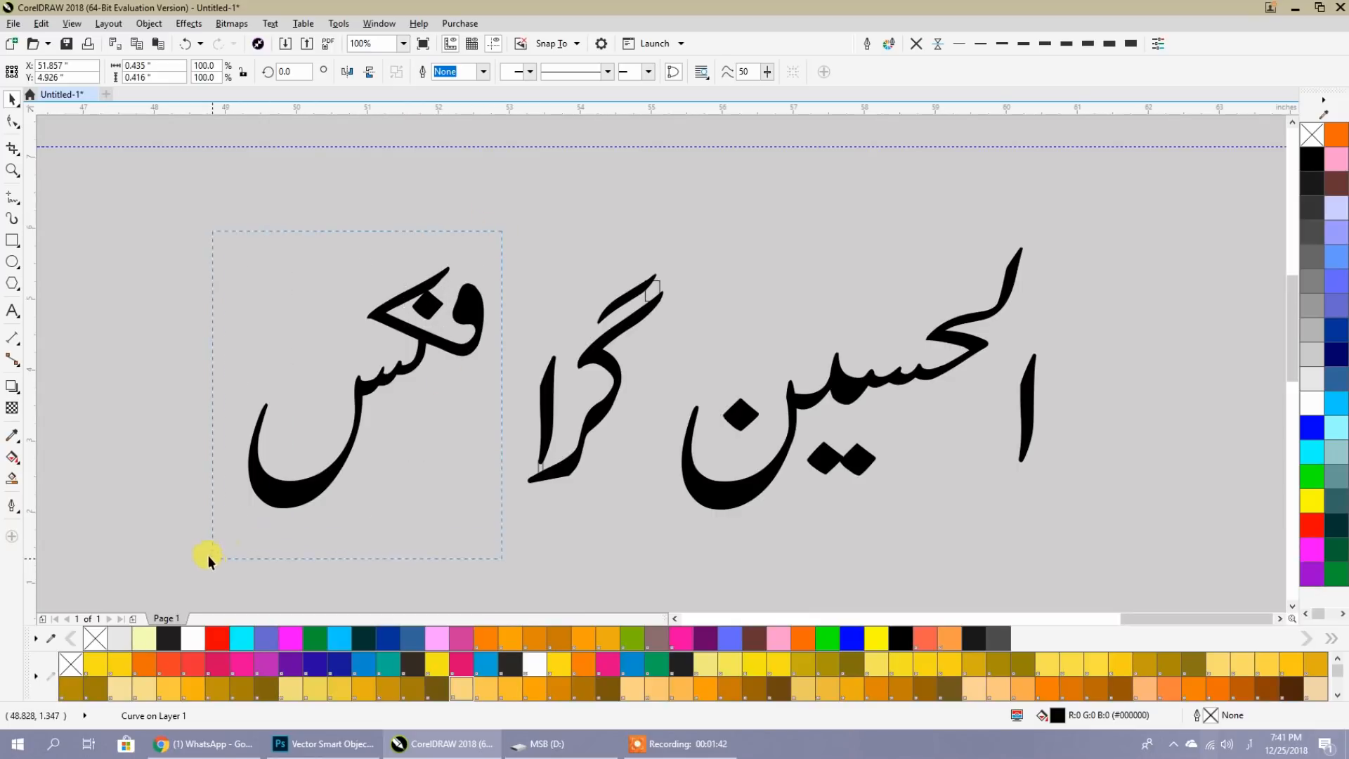
{"action": "left_click_drag", "start_coordinate": [212, 558], "coordinate": [212, 559]}
{"action": "left_click", "coordinate": [422, 73]}
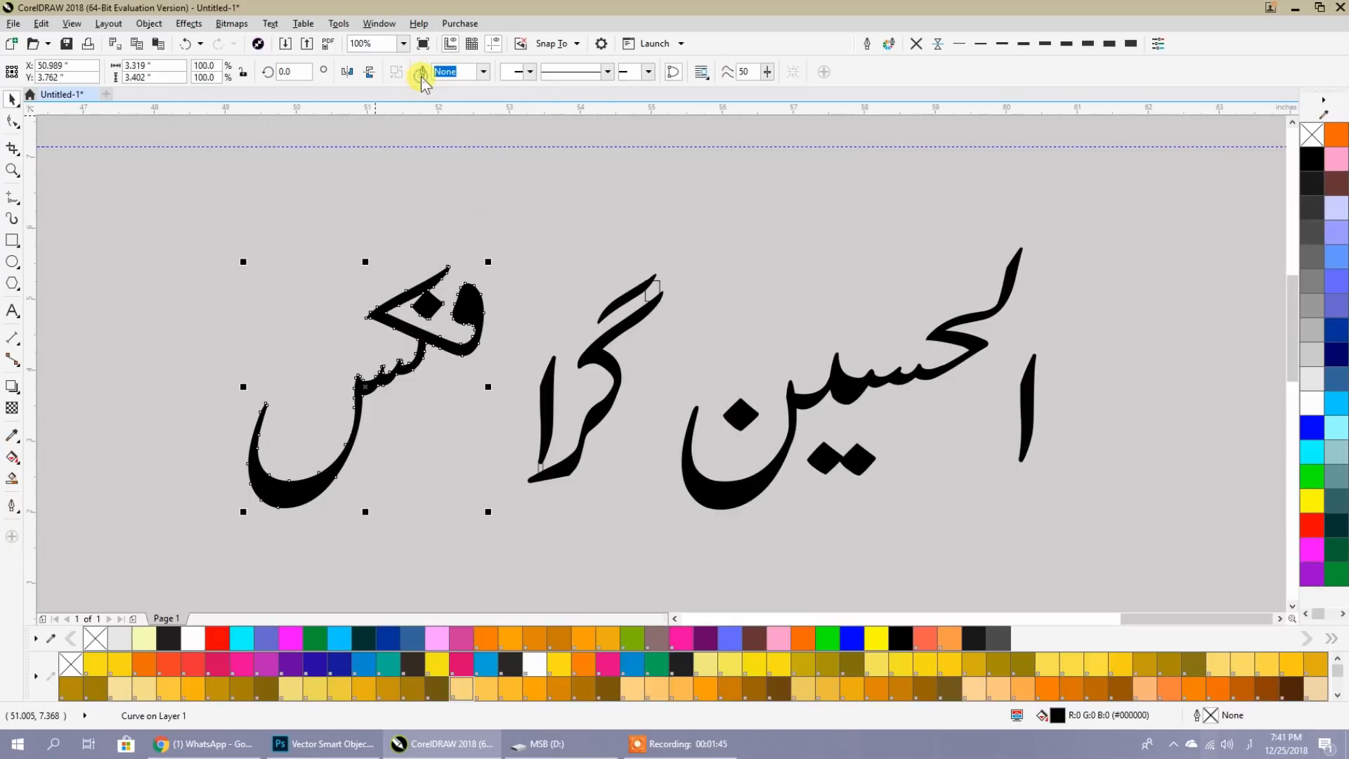
{"action": "left_click", "coordinate": [532, 228]}
Select the letters of گرا together with both bridging rectangles and weld them into one curve.
{"action": "scroll", "coordinate": [559, 482], "scroll_direction": "up", "scroll_amount": 4}
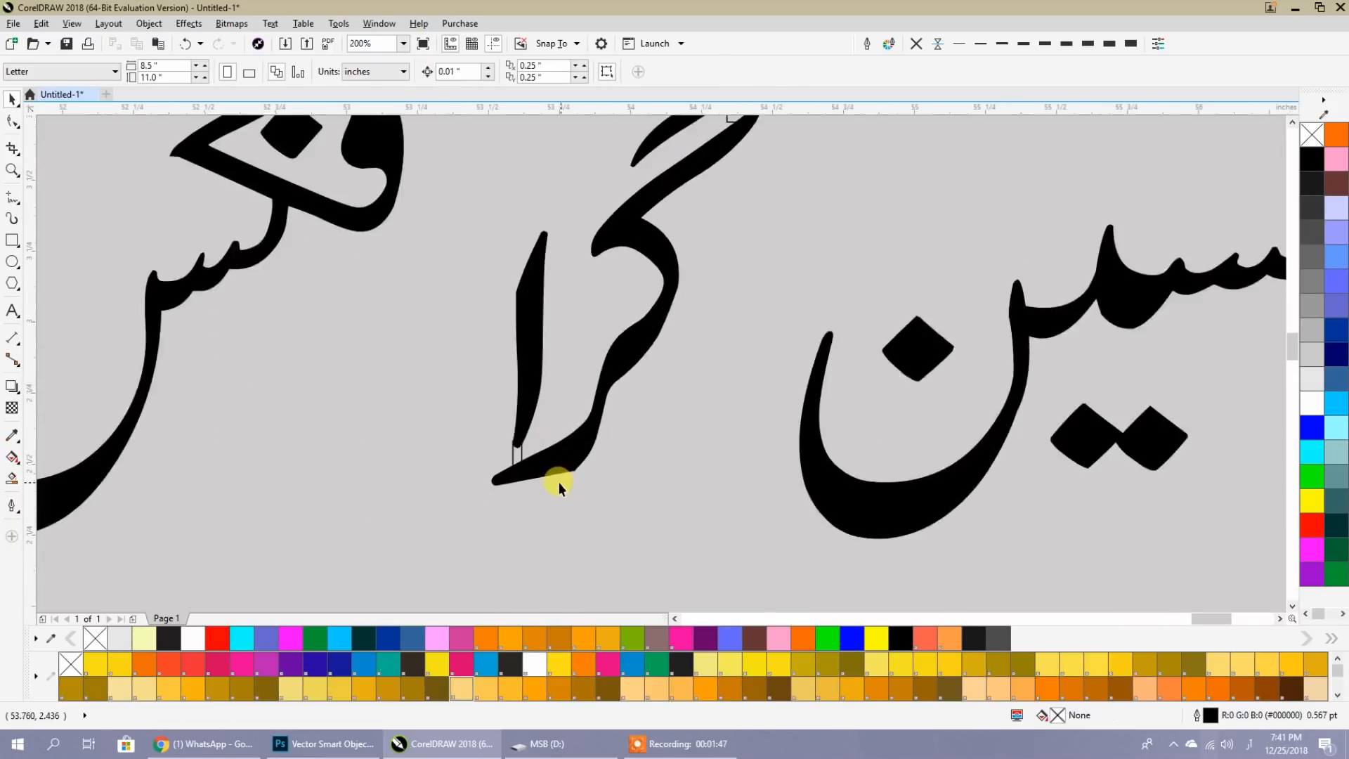
{"action": "scroll", "coordinate": [650, 453], "scroll_direction": "down", "scroll_amount": 4}
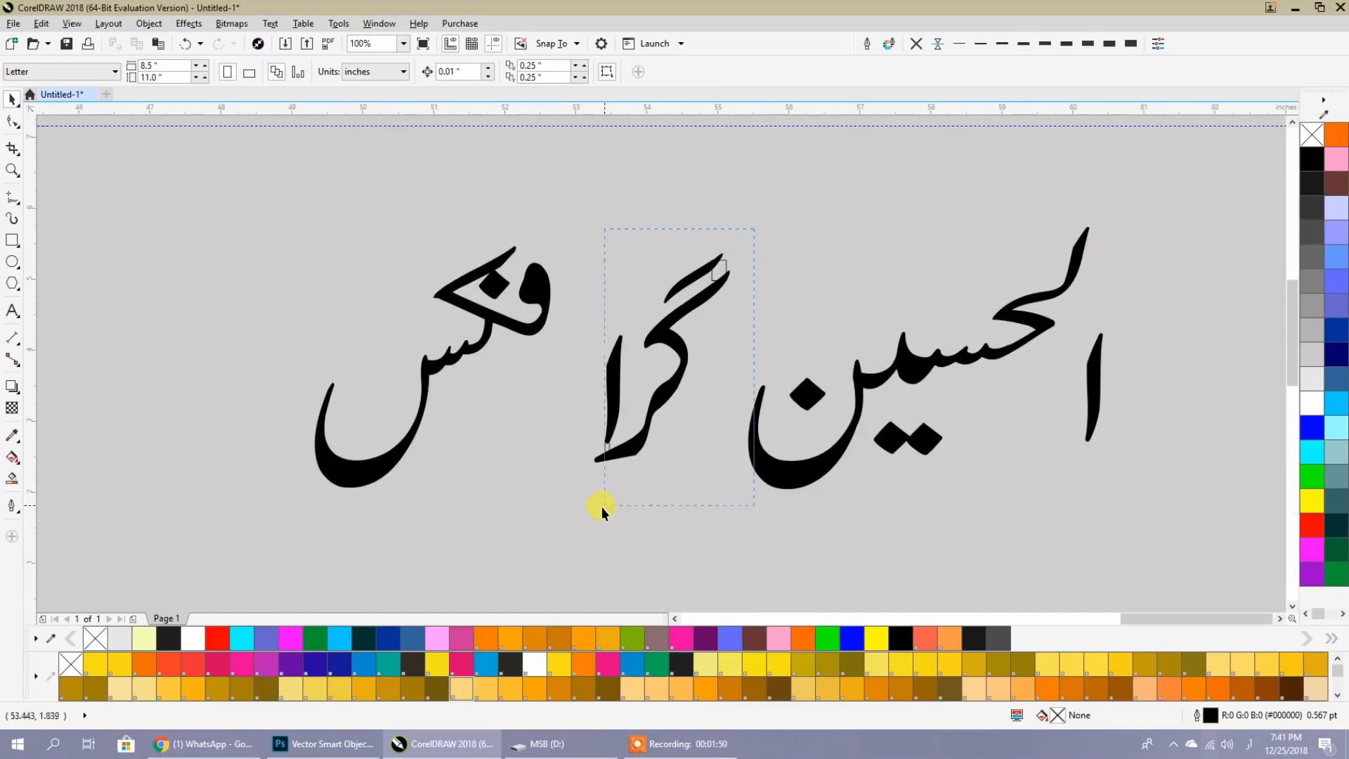
{"action": "left_click_drag", "start_coordinate": [579, 517], "coordinate": [579, 518]}
{"action": "left_click", "coordinate": [424, 74]}
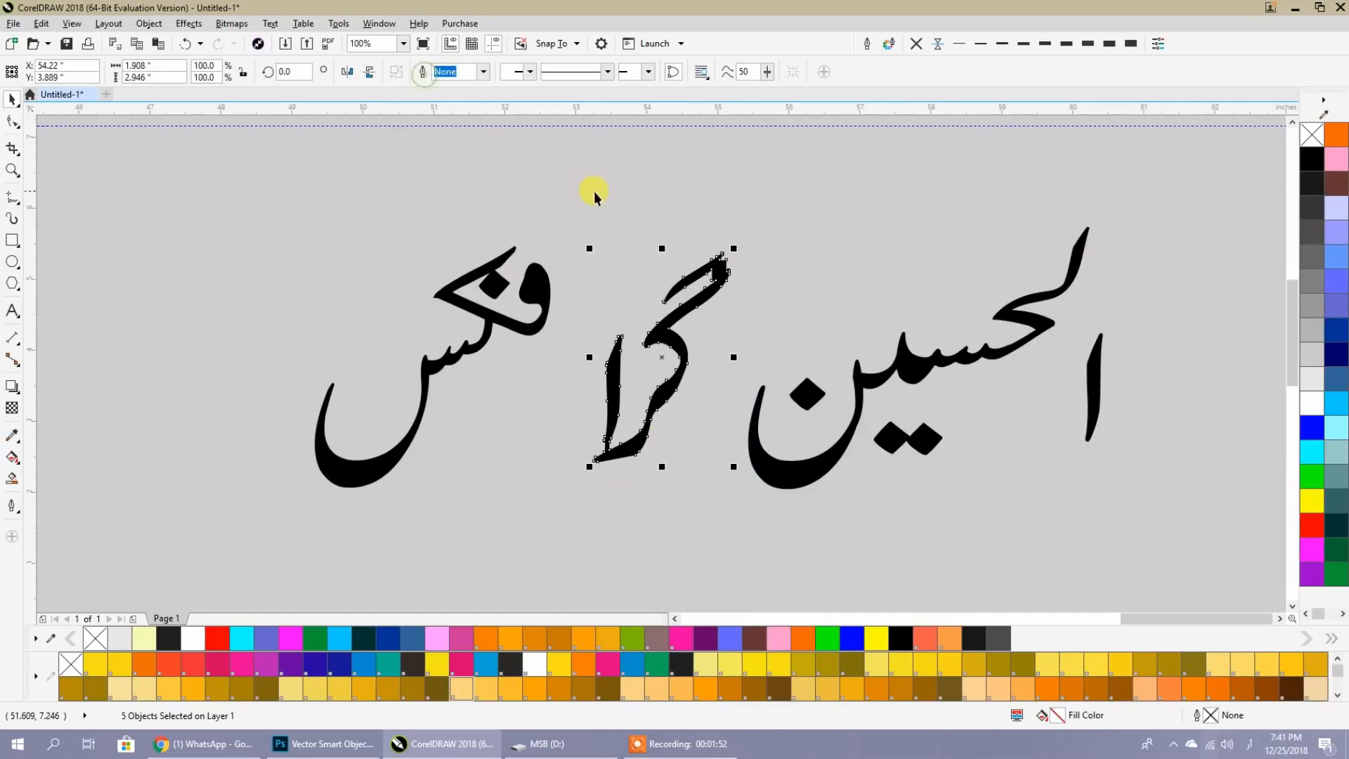
{"action": "left_click", "coordinate": [580, 187]}
With the Shape tool, delete the upper notch nodes where the bridge meets the gaf's top stroke and move the bridge's outer corner outward.
{"action": "scroll", "coordinate": [723, 264], "scroll_direction": "up", "scroll_amount": 6}
{"action": "left_click", "coordinate": [700, 305]}
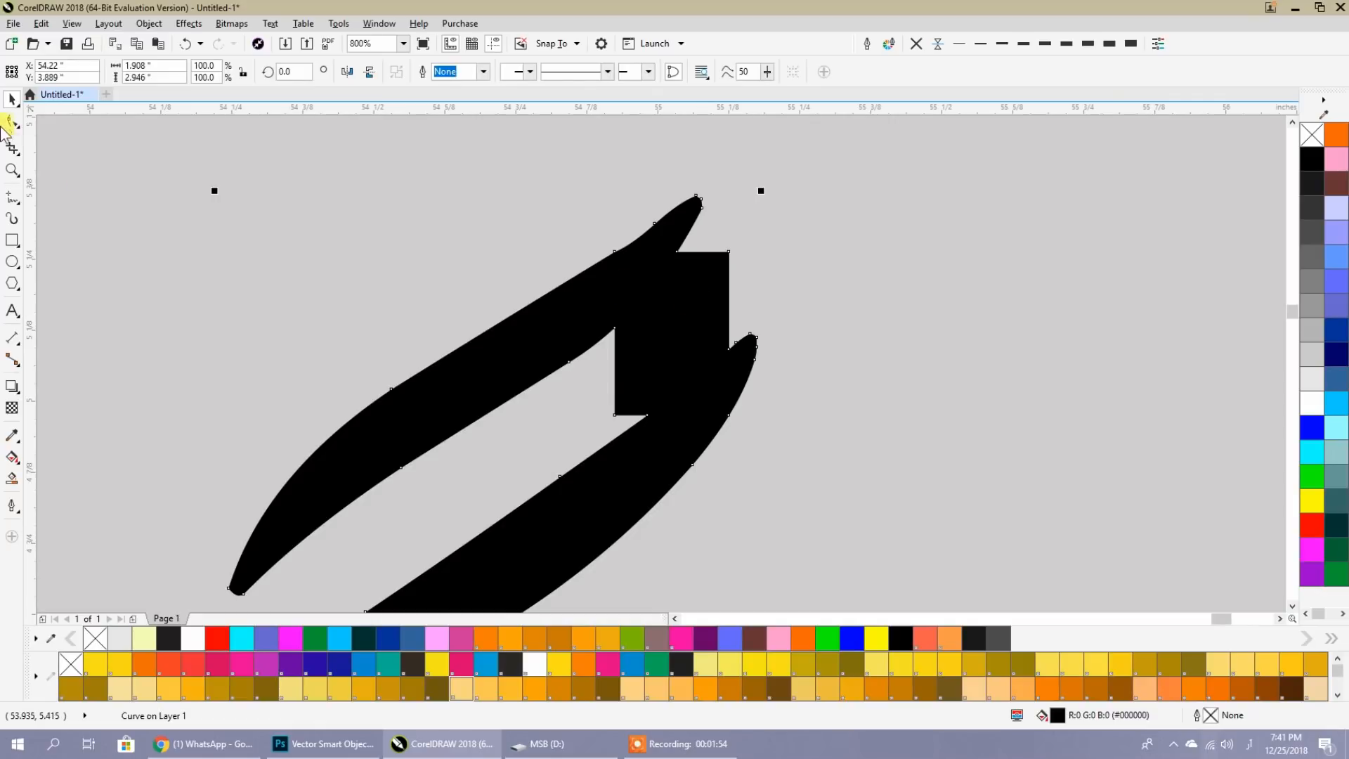
{"action": "left_click", "coordinate": [12, 121]}
{"action": "double_click", "coordinate": [676, 252]}
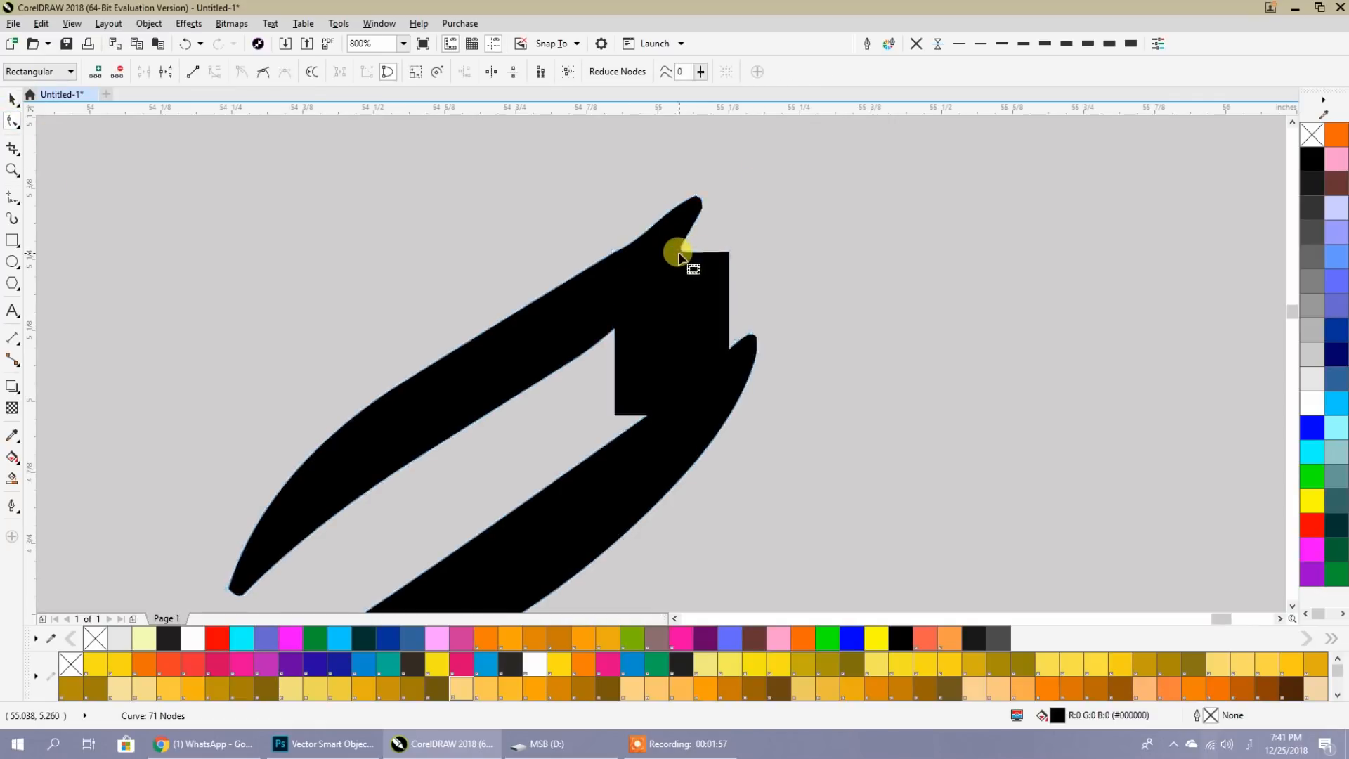
{"action": "double_click", "coordinate": [702, 207]}
{"action": "left_click", "coordinate": [729, 251]}
{"action": "left_click_drag", "start_coordinate": [735, 250], "coordinate": [743, 206]}
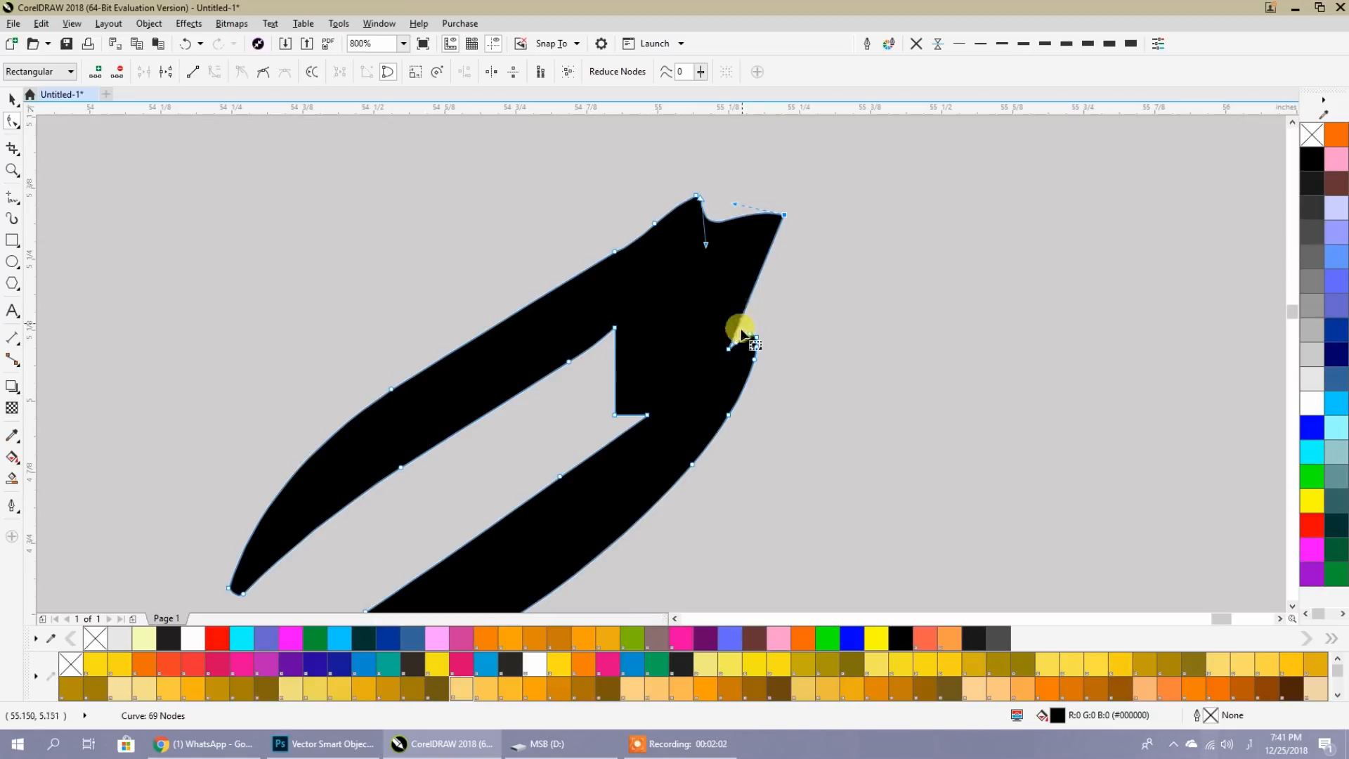
Delete the nodes forming the lower notch between the bridge and the tip of the gaf's lower stroke.
{"action": "double_click", "coordinate": [729, 349]}
{"action": "double_click", "coordinate": [736, 343]}
{"action": "double_click", "coordinate": [751, 337]}
{"action": "double_click", "coordinate": [756, 338]}
Try to reshape the bridge's outer edge by adding nodes and pulling one outward, and delete the added nodes.
{"action": "double_click", "coordinate": [750, 293]}
{"action": "double_click", "coordinate": [759, 272]}
{"action": "left_click", "coordinate": [754, 309]}
{"action": "double_click", "coordinate": [750, 297]}
{"action": "left_click_drag", "start_coordinate": [744, 304], "coordinate": [782, 294]}
{"action": "double_click", "coordinate": [755, 307]}
{"action": "double_click", "coordinate": [758, 273]}
{"action": "double_click", "coordinate": [756, 290]}
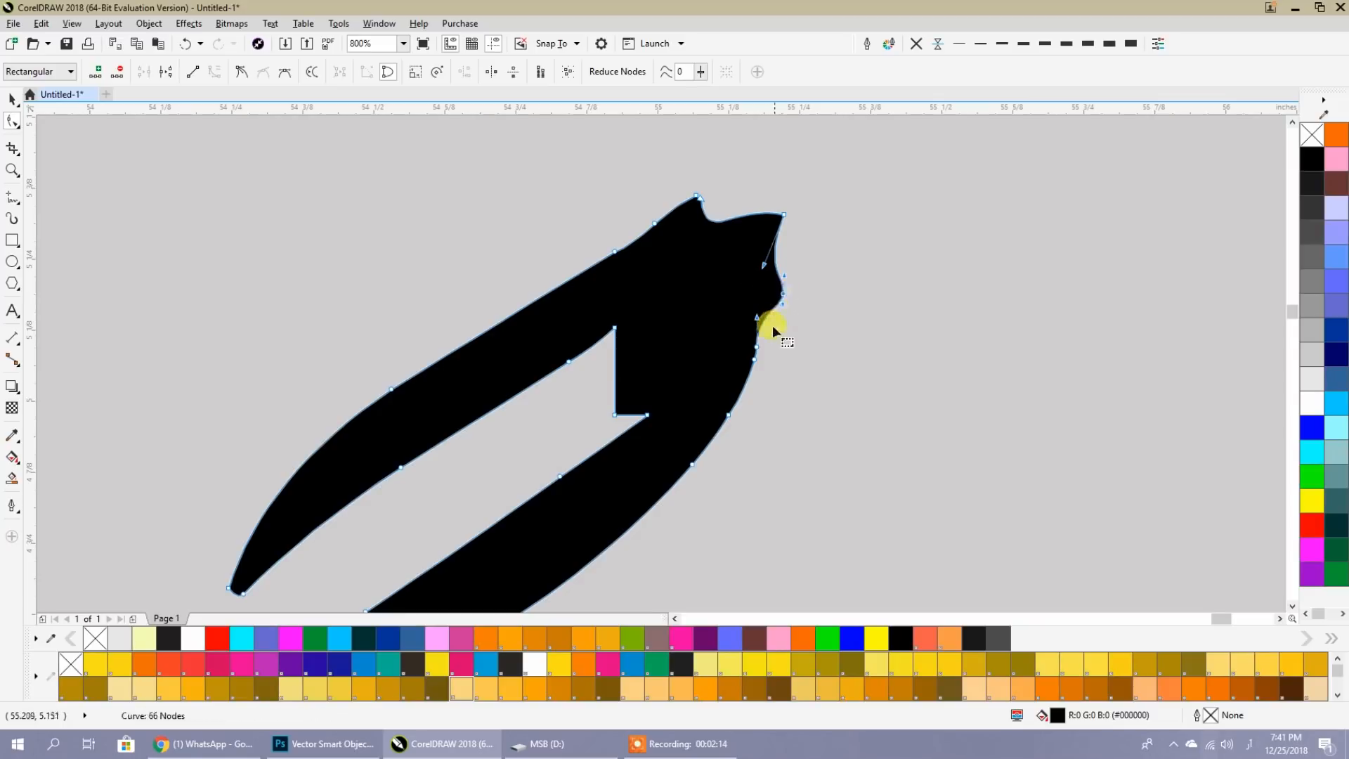
{"action": "double_click", "coordinate": [783, 291]}
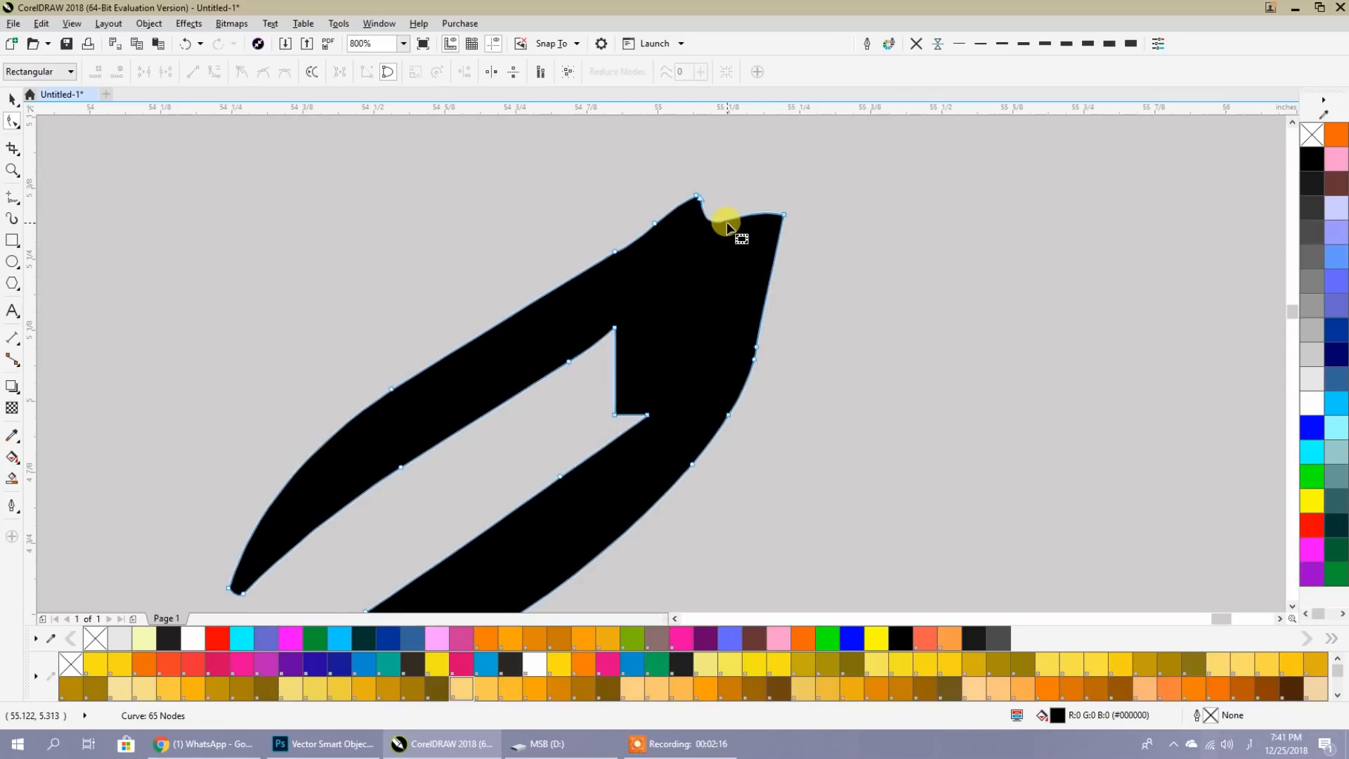
Round the gaf's outer end by adding a node on its top edge and deleting the stroke-tip and corner nodes.
{"action": "left_click_drag", "start_coordinate": [723, 221], "coordinate": [733, 213]}
{"action": "left_click", "coordinate": [745, 196]}
{"action": "left_click", "coordinate": [701, 203]}
{"action": "double_click", "coordinate": [701, 203]}
{"action": "double_click", "coordinate": [696, 196]}
{"action": "double_click", "coordinate": [740, 205]}
{"action": "double_click", "coordinate": [782, 215]}
{"action": "double_click", "coordinate": [755, 349]}
Round the inner end of the gap between the gaf's strokes by deleting its corner node, shifting the end edge outward and curving it.
{"action": "left_click_drag", "start_coordinate": [615, 414], "coordinate": [683, 320]}
{"action": "double_click", "coordinate": [683, 320]}
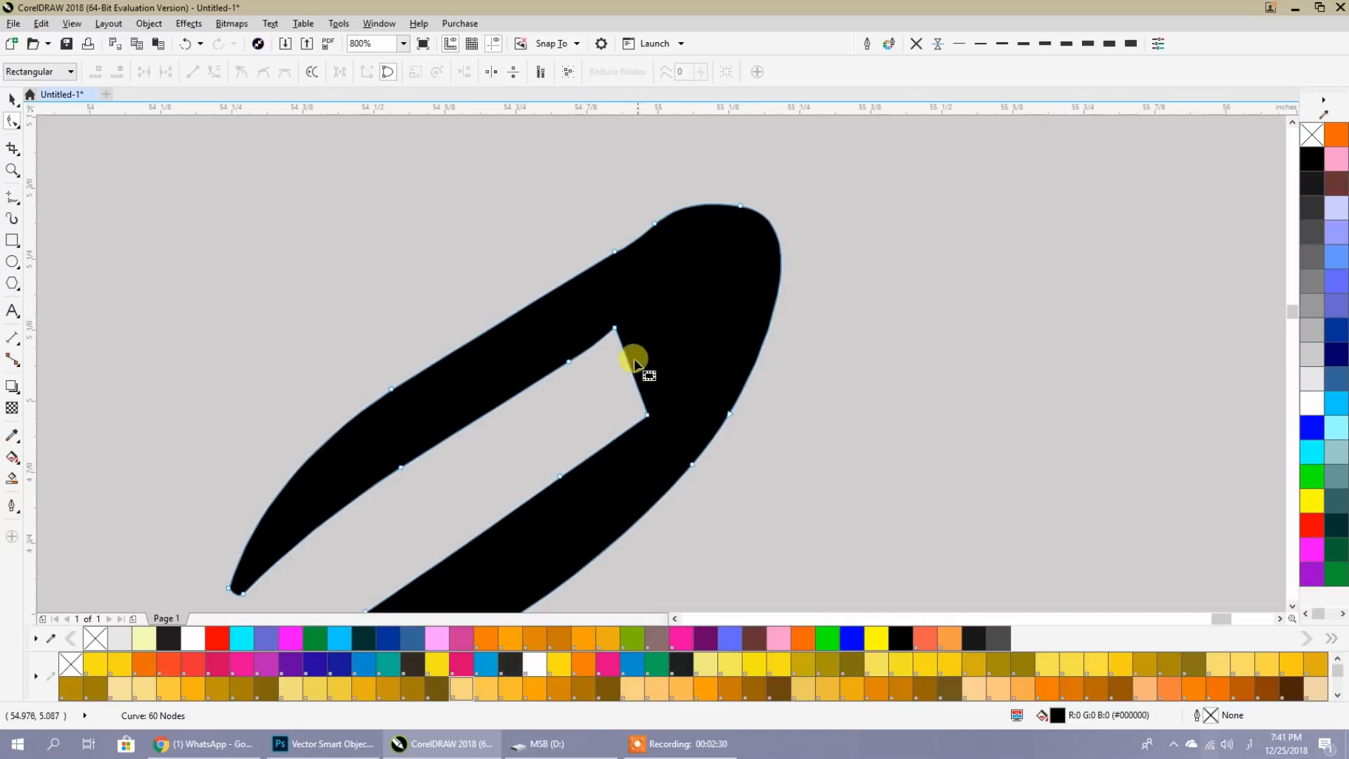
{"action": "left_click_drag", "start_coordinate": [630, 369], "coordinate": [661, 347]}
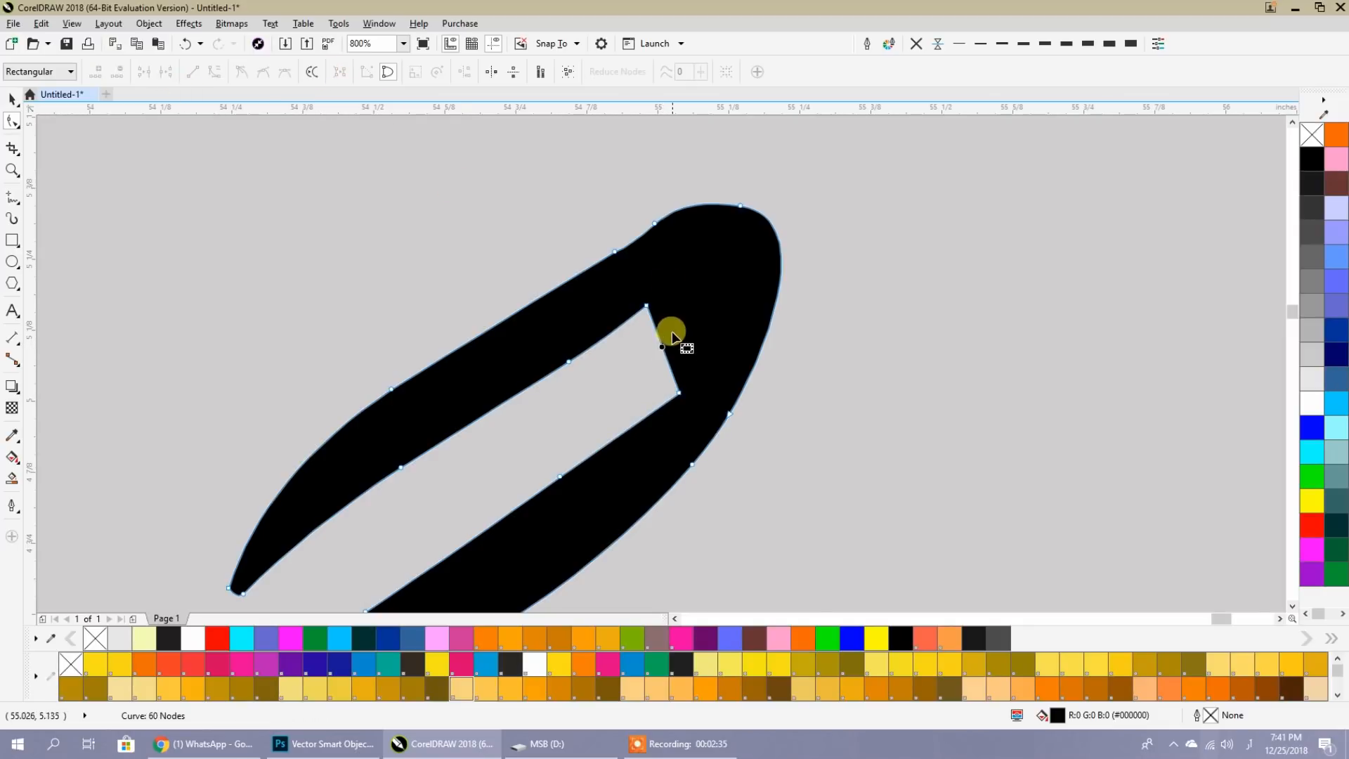
{"action": "left_click", "coordinate": [214, 74]}
{"action": "left_click_drag", "start_coordinate": [661, 347], "coordinate": [694, 295]}
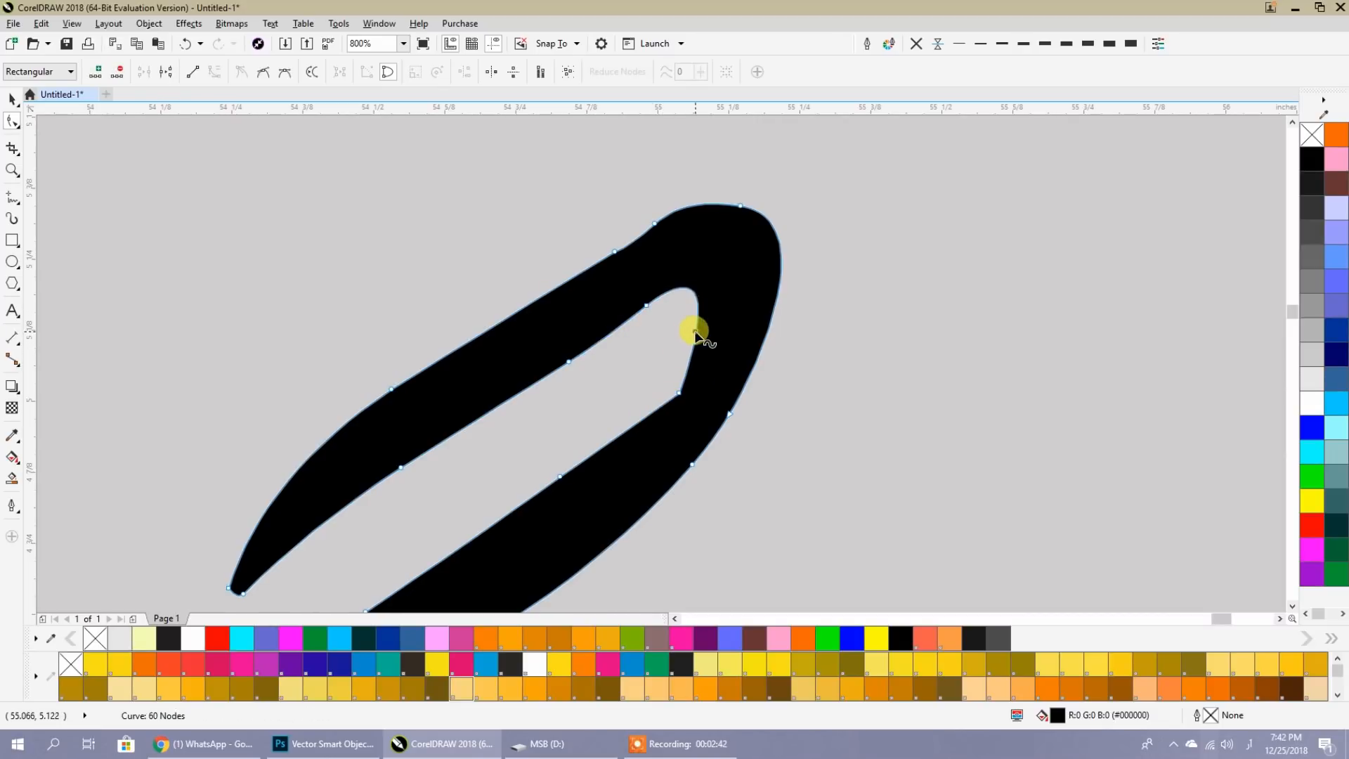
Round the lower corner at the inner end of the gap between the gaf's strokes by adding a node and removing the corner nodes.
{"action": "double_click", "coordinate": [630, 425]}
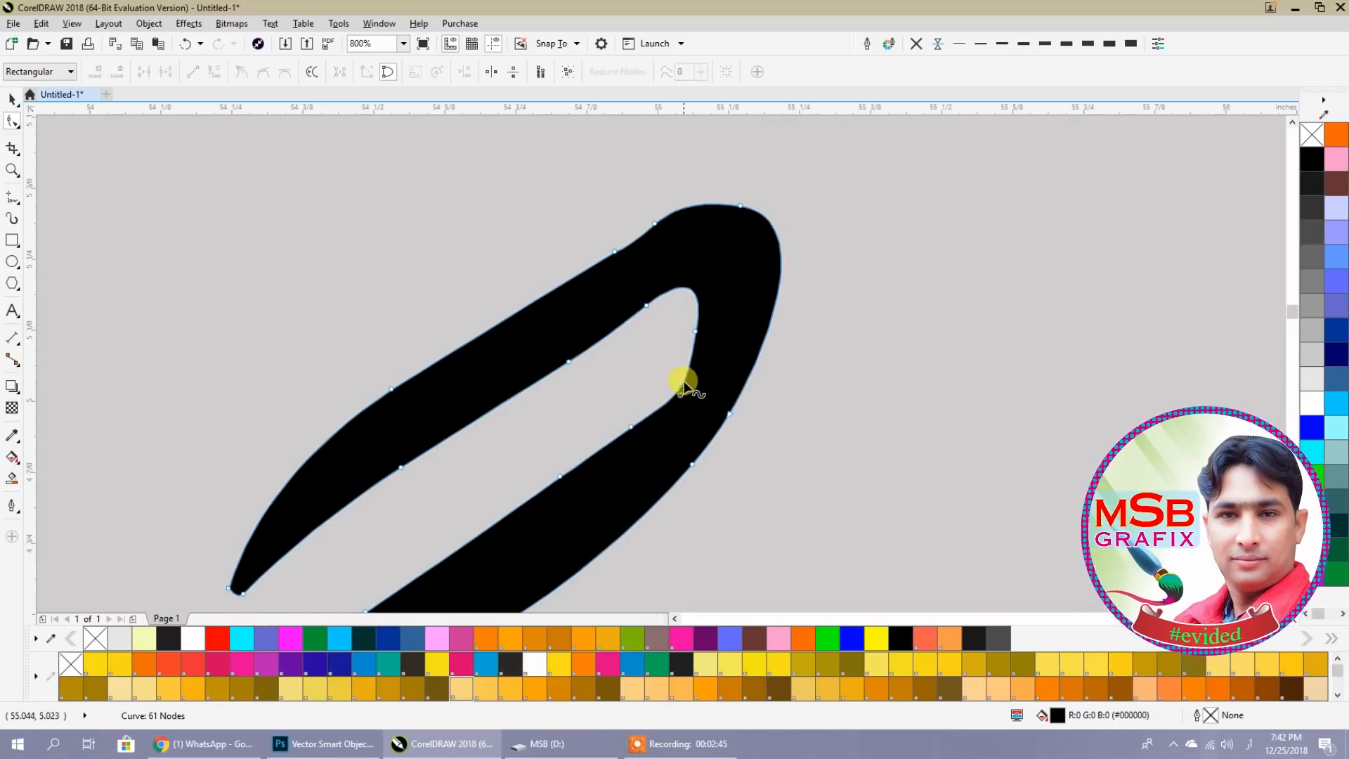
{"action": "left_click_drag", "start_coordinate": [682, 394], "coordinate": [686, 370]}
{"action": "double_click", "coordinate": [631, 427]}
{"action": "left_click", "coordinate": [694, 331]}
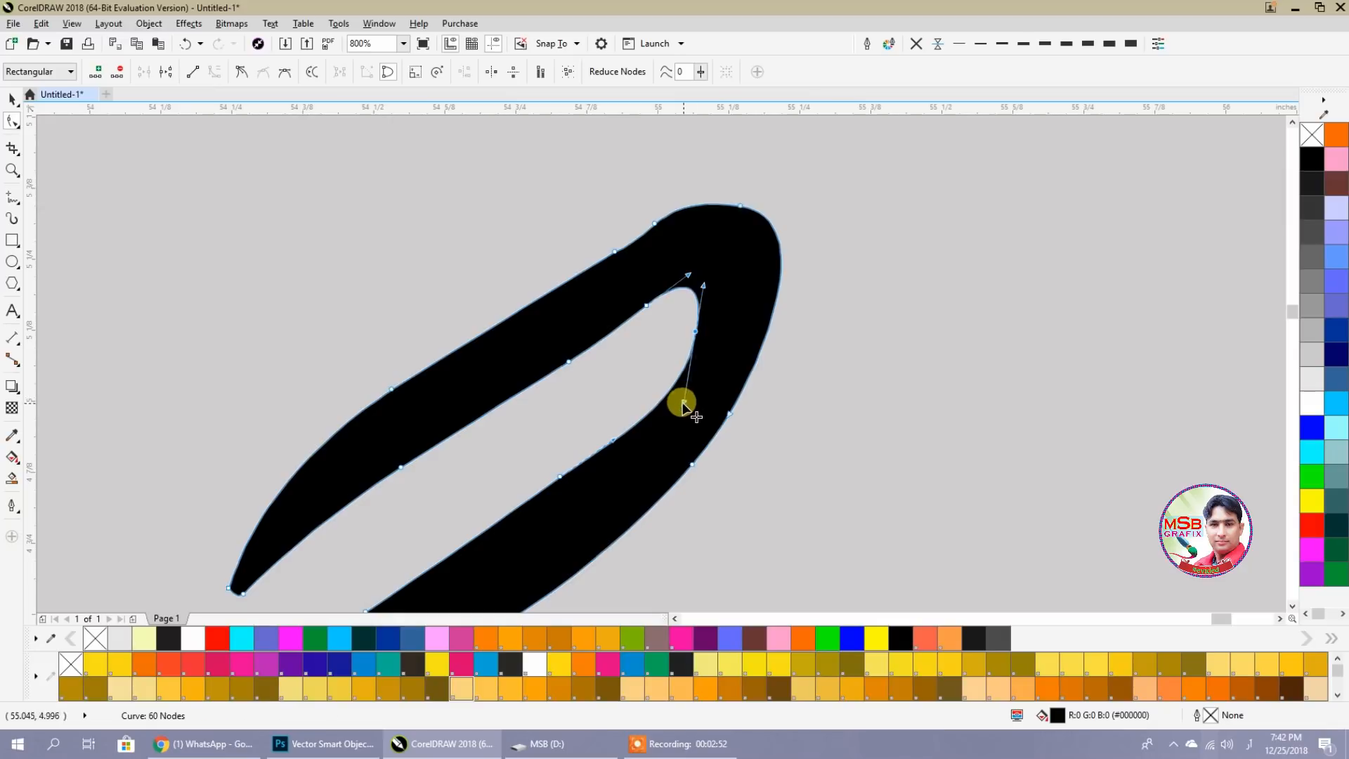
Smooth the dip in the gaf's upper outer edge by deleting its nodes and adding replacement nodes near the rounded end and mid-stroke.
{"action": "double_click", "coordinate": [653, 224]}
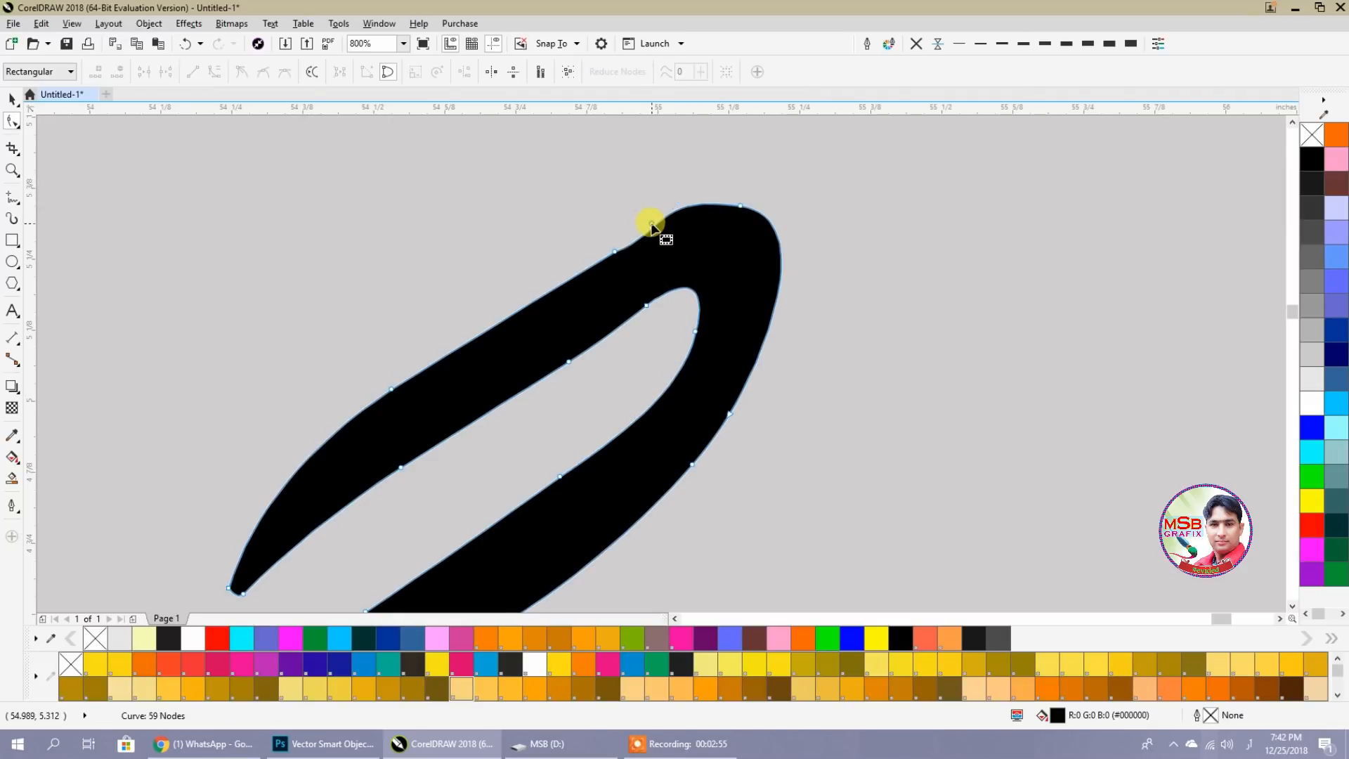
{"action": "double_click", "coordinate": [678, 210]}
{"action": "left_click", "coordinate": [584, 276]}
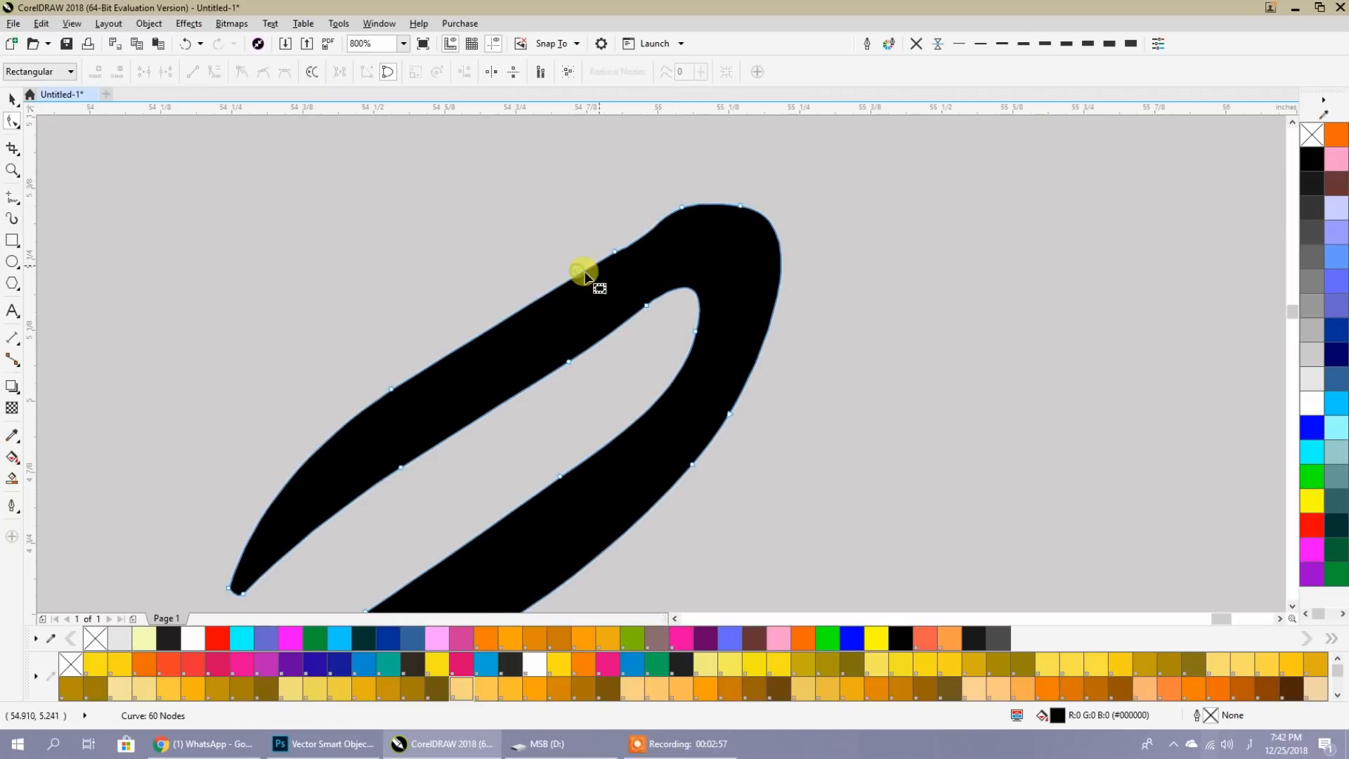
{"action": "mouse_move", "coordinate": [530, 301]}
{"action": "left_mouse_down"}
{"action": "mouse_move", "coordinate": [689, 217]}
{"action": "mouse_move", "coordinate": [544, 304]}
{"action": "left_mouse_up"}
{"action": "double_click", "coordinate": [528, 302]}
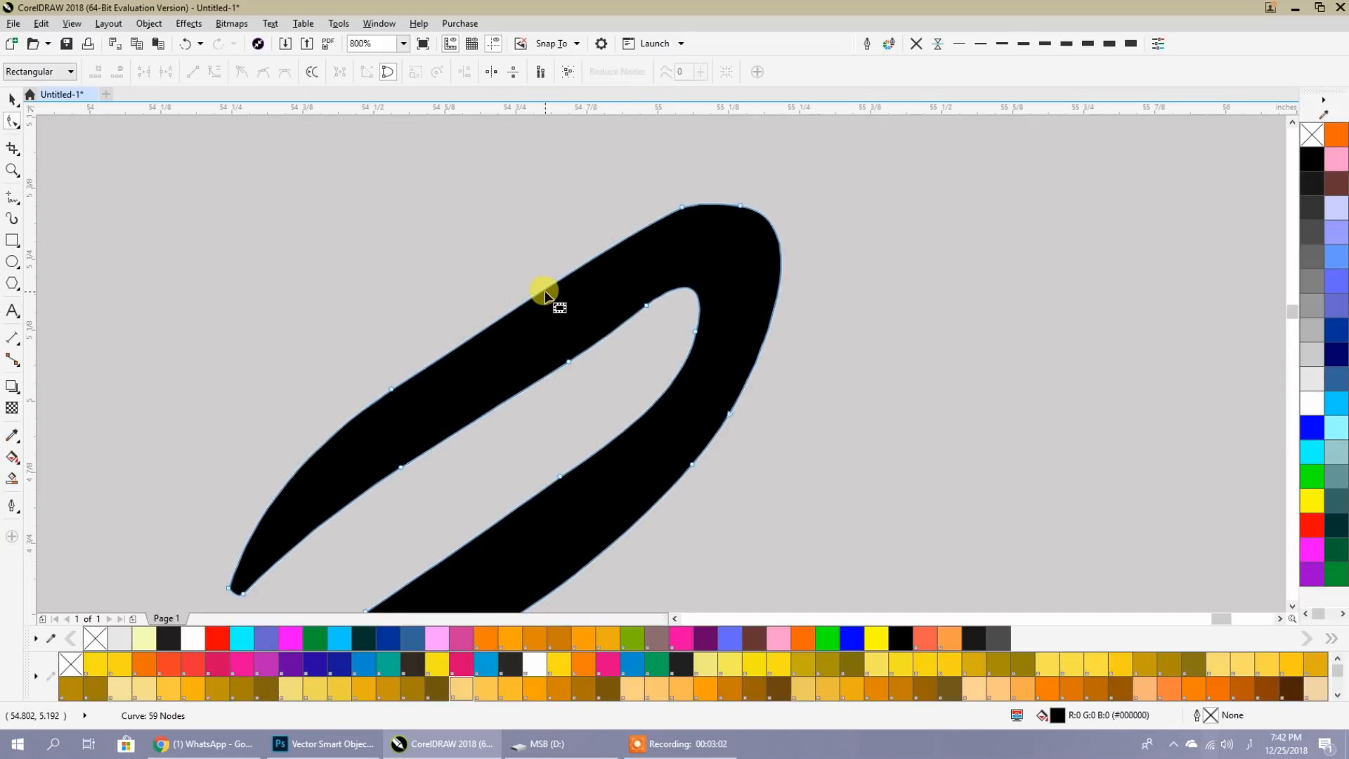
Try to simplify the upper edge of the gaf's inner gap by deleting its two nodes, and undo the deletions.
{"action": "double_click", "coordinate": [569, 361]}
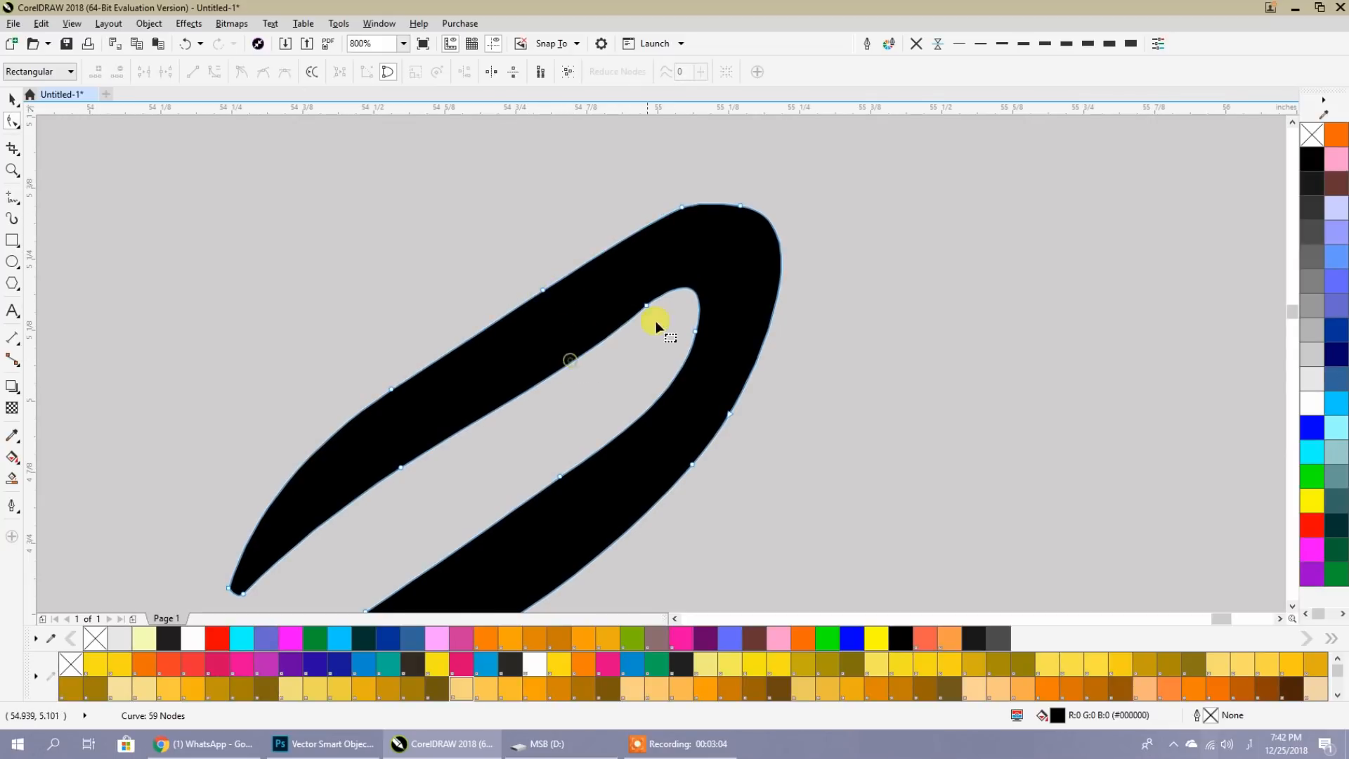
{"action": "double_click", "coordinate": [644, 305]}
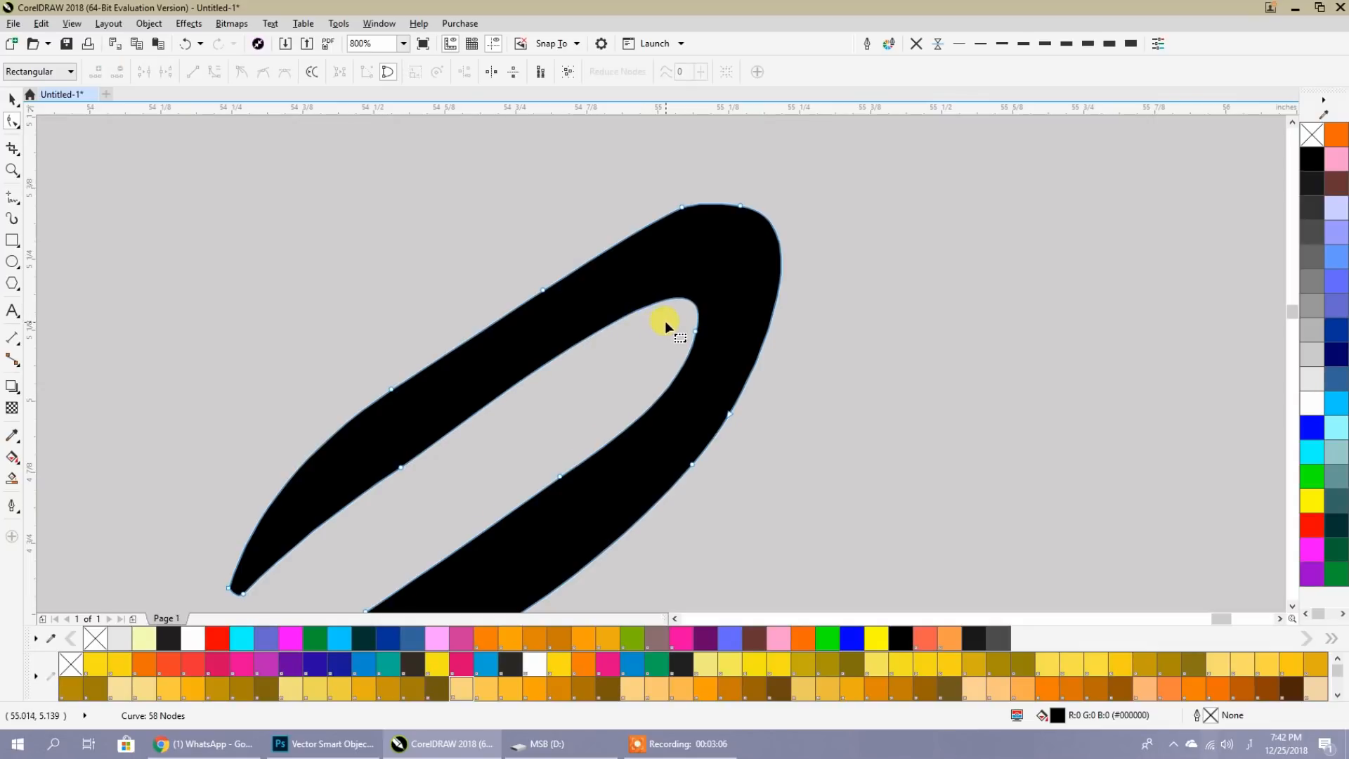
{"action": "key", "text": "ctrl+z"}
{"action": "key", "text": "ctrl+z"}
Even out the upper edge of the gaf's inner gap by replacing its nodes and adding one on the rounded end.
{"action": "double_click", "coordinate": [516, 397]}
{"action": "left_click", "coordinate": [650, 303]}
{"action": "double_click", "coordinate": [646, 305]}
{"action": "double_click", "coordinate": [647, 305]}
{"action": "double_click", "coordinate": [516, 398]}
{"action": "double_click", "coordinate": [532, 381]}
{"action": "double_click", "coordinate": [652, 307]}
{"action": "double_click", "coordinate": [690, 287]}
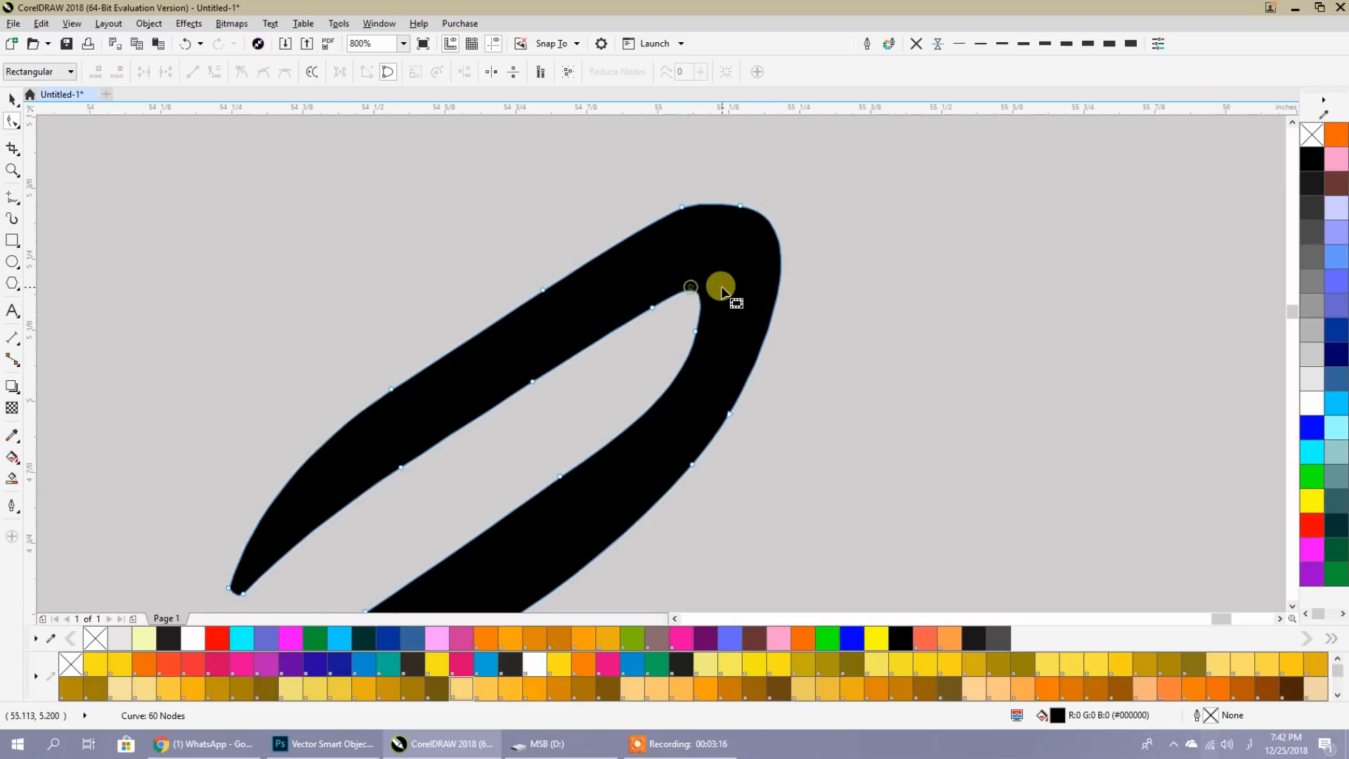
Reshape the joint between the alif's foot and the re's tail by deleting the outer corner node and shifting the inner corner toward the tail.
{"action": "scroll", "coordinate": [730, 290], "scroll_direction": "down", "scroll_amount": 2}
{"action": "scroll", "coordinate": [686, 386], "scroll_direction": "down", "scroll_amount": 2}
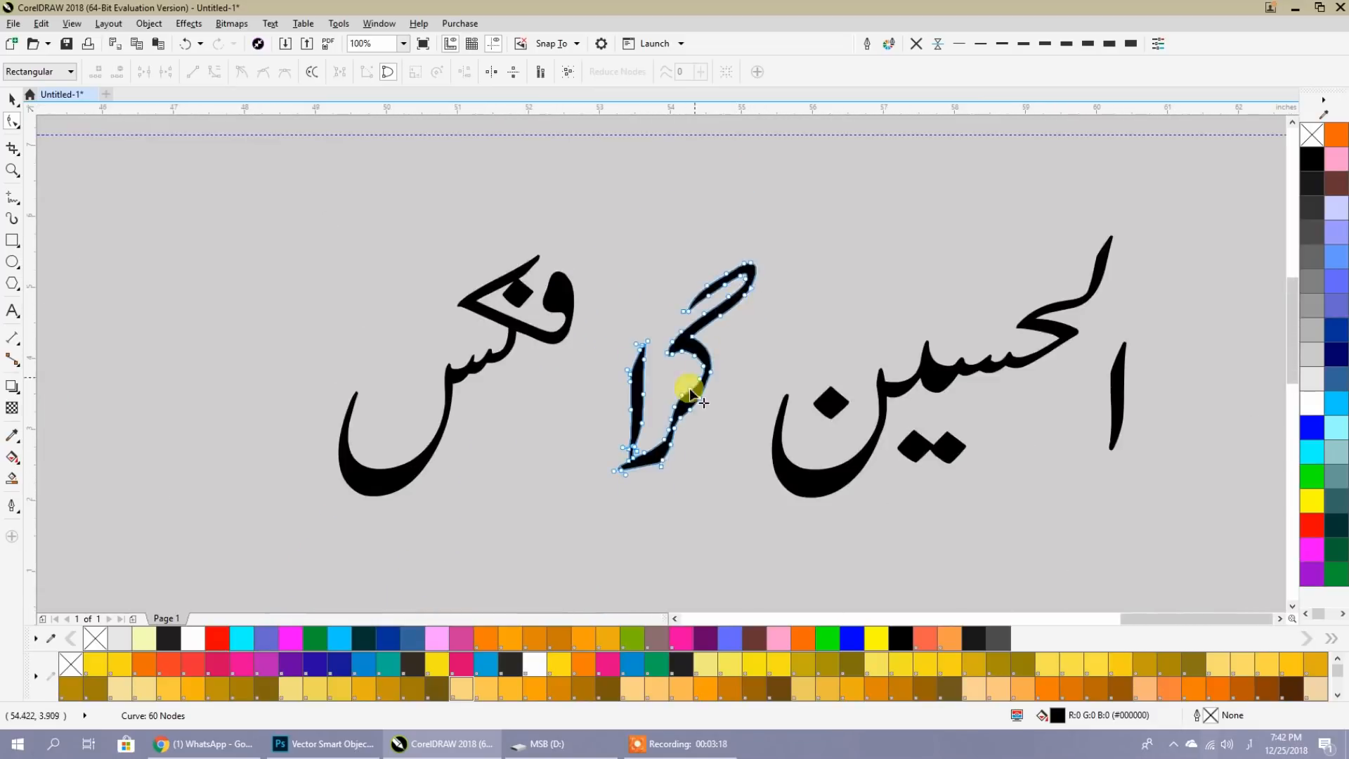
{"action": "scroll", "coordinate": [581, 487], "scroll_direction": "up", "scroll_amount": 6}
{"action": "scroll", "coordinate": [608, 475], "scroll_direction": "up", "scroll_amount": 1}
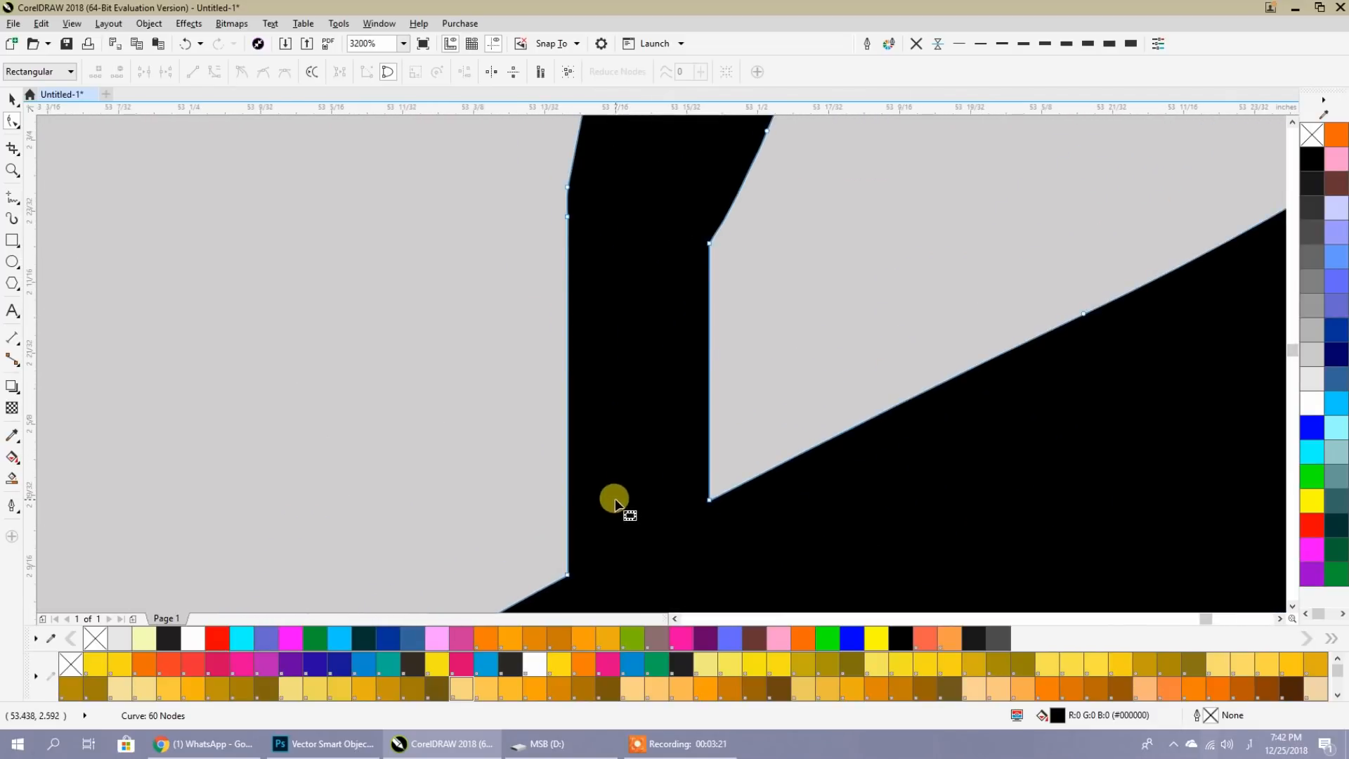
{"action": "scroll", "coordinate": [612, 497], "scroll_direction": "down", "scroll_amount": 3}
{"action": "double_click", "coordinate": [656, 469]}
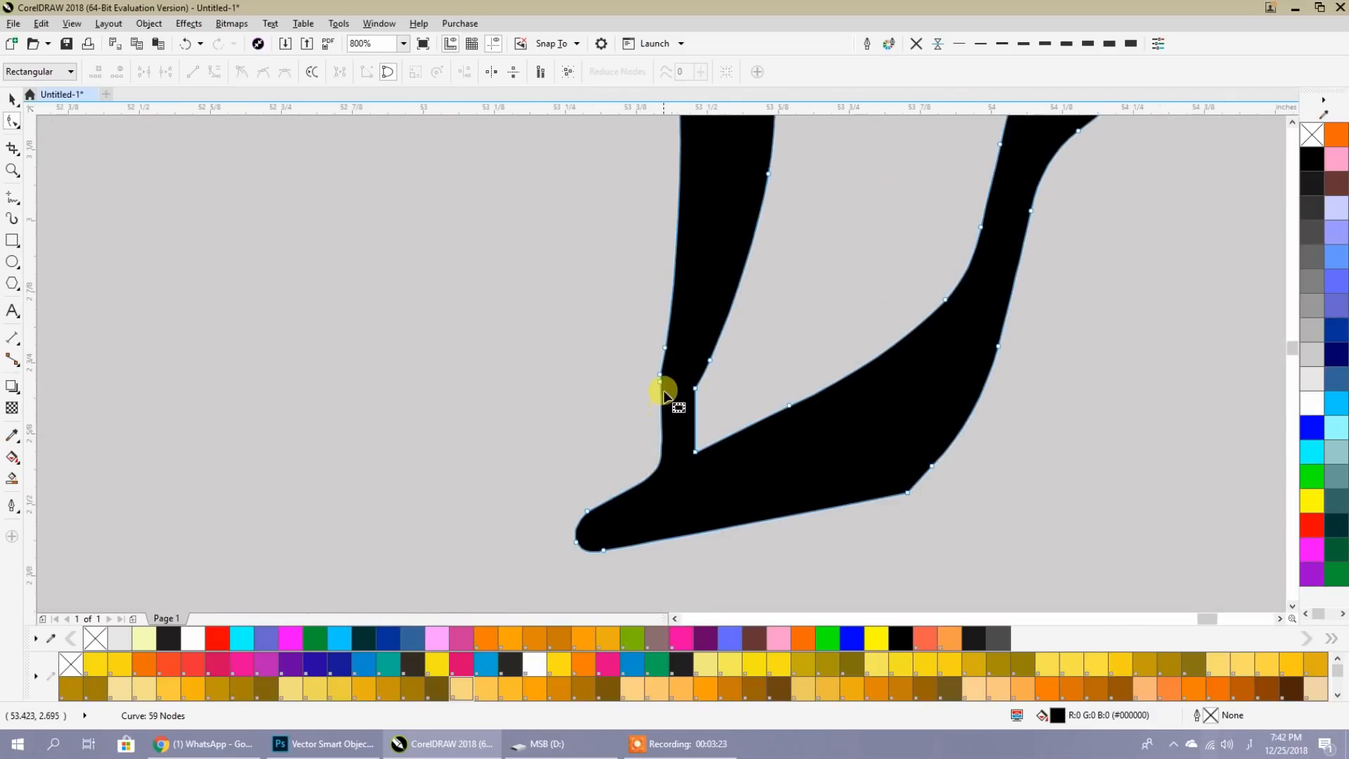
{"action": "mouse_move", "coordinate": [694, 452]}
{"action": "left_mouse_down"}
{"action": "mouse_move", "coordinate": [635, 485]}
{"action": "mouse_move", "coordinate": [634, 472]}
{"action": "left_mouse_up"}
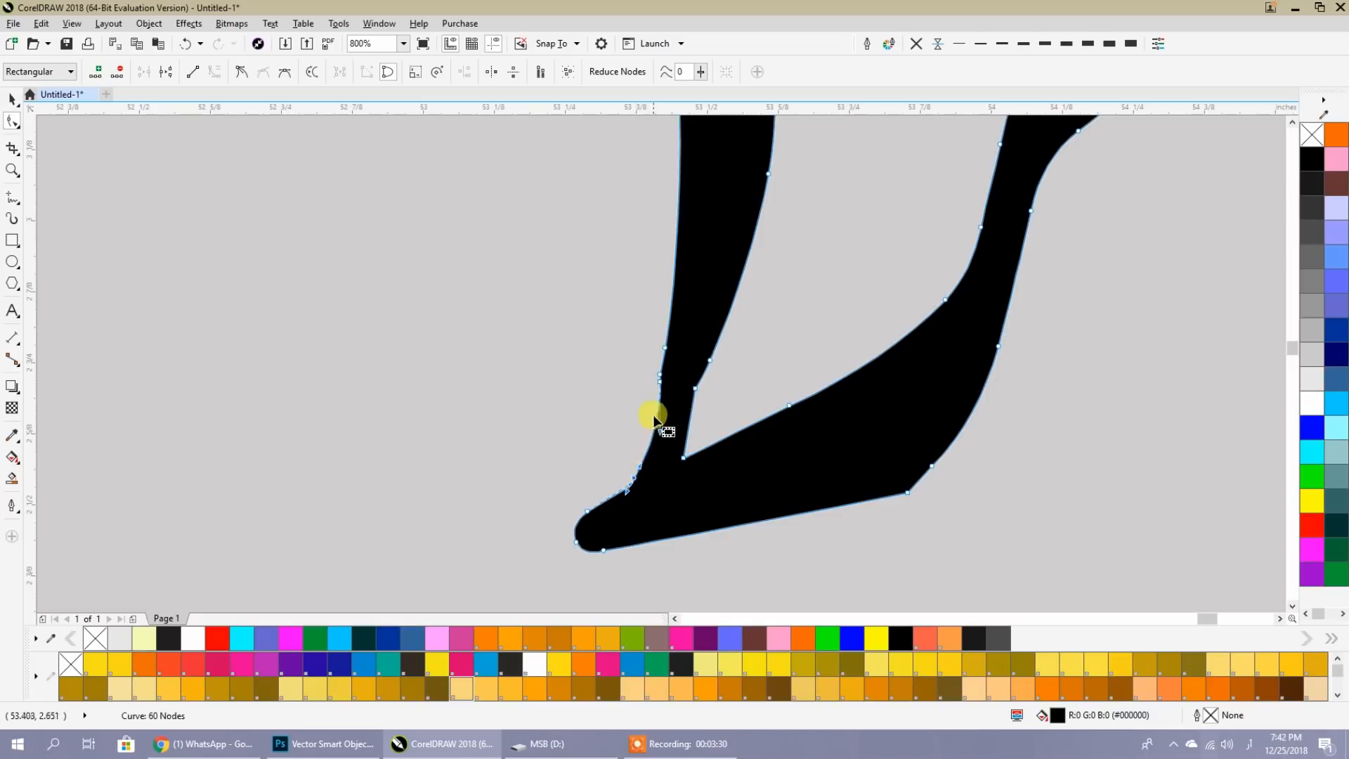
Delete the kinked nodes on both sides of the alif just above its joint with the re.
{"action": "left_click", "coordinate": [660, 383]}
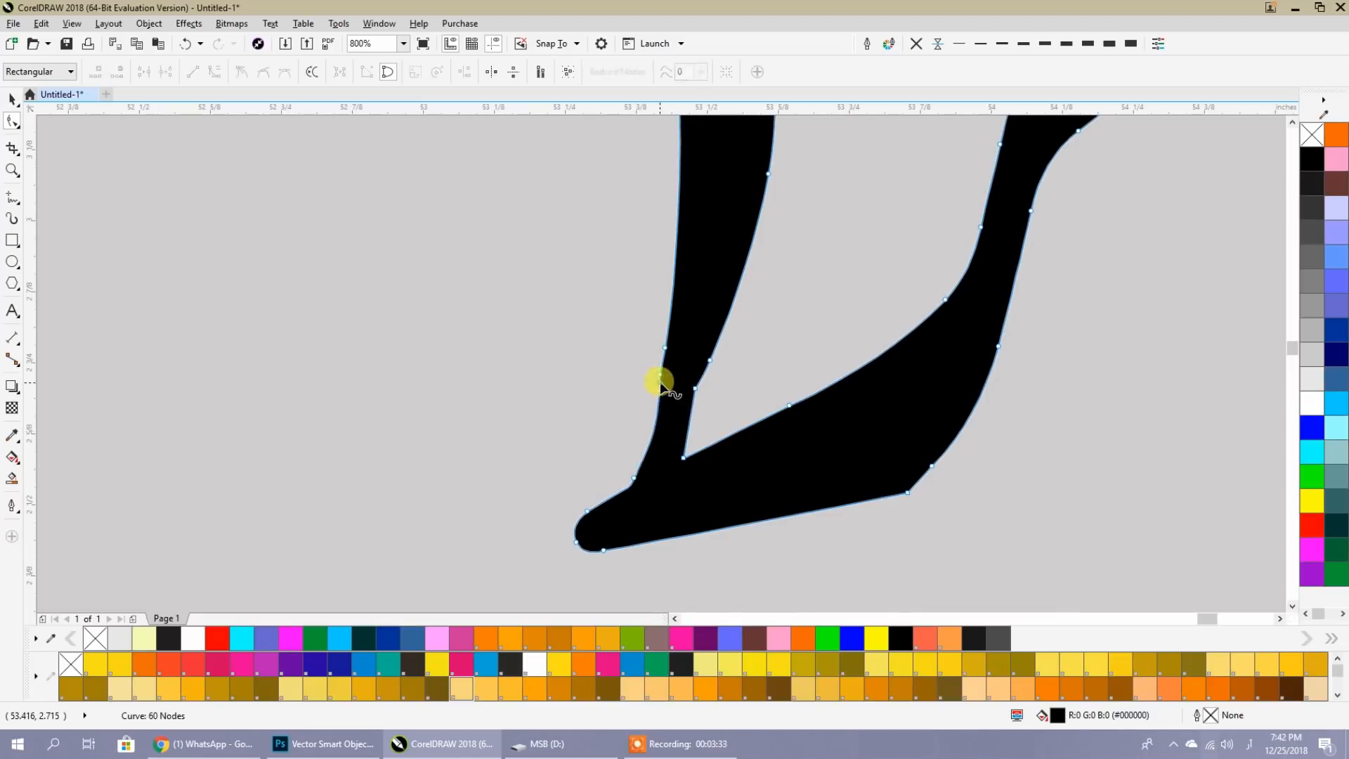
{"action": "double_click", "coordinate": [696, 387]}
{"action": "double_click", "coordinate": [709, 360]}
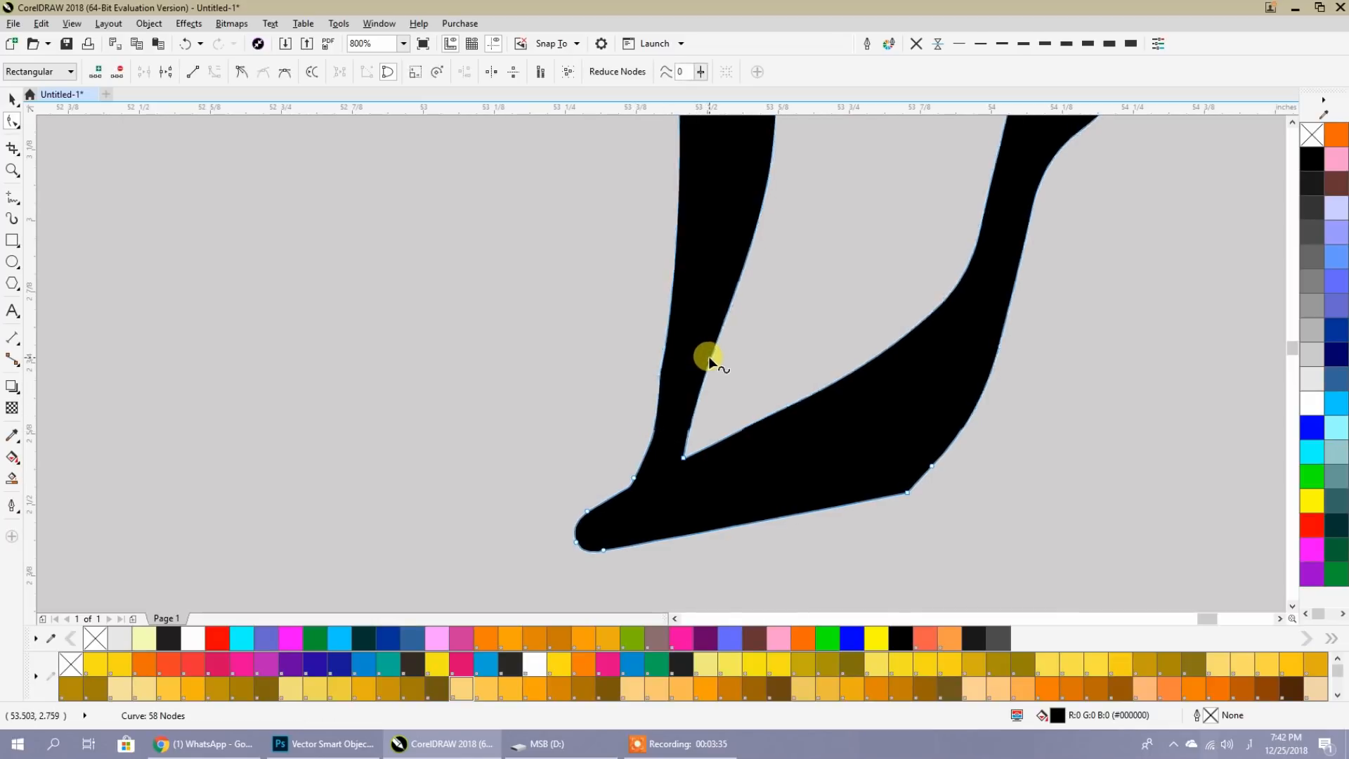
{"action": "double_click", "coordinate": [661, 375]}
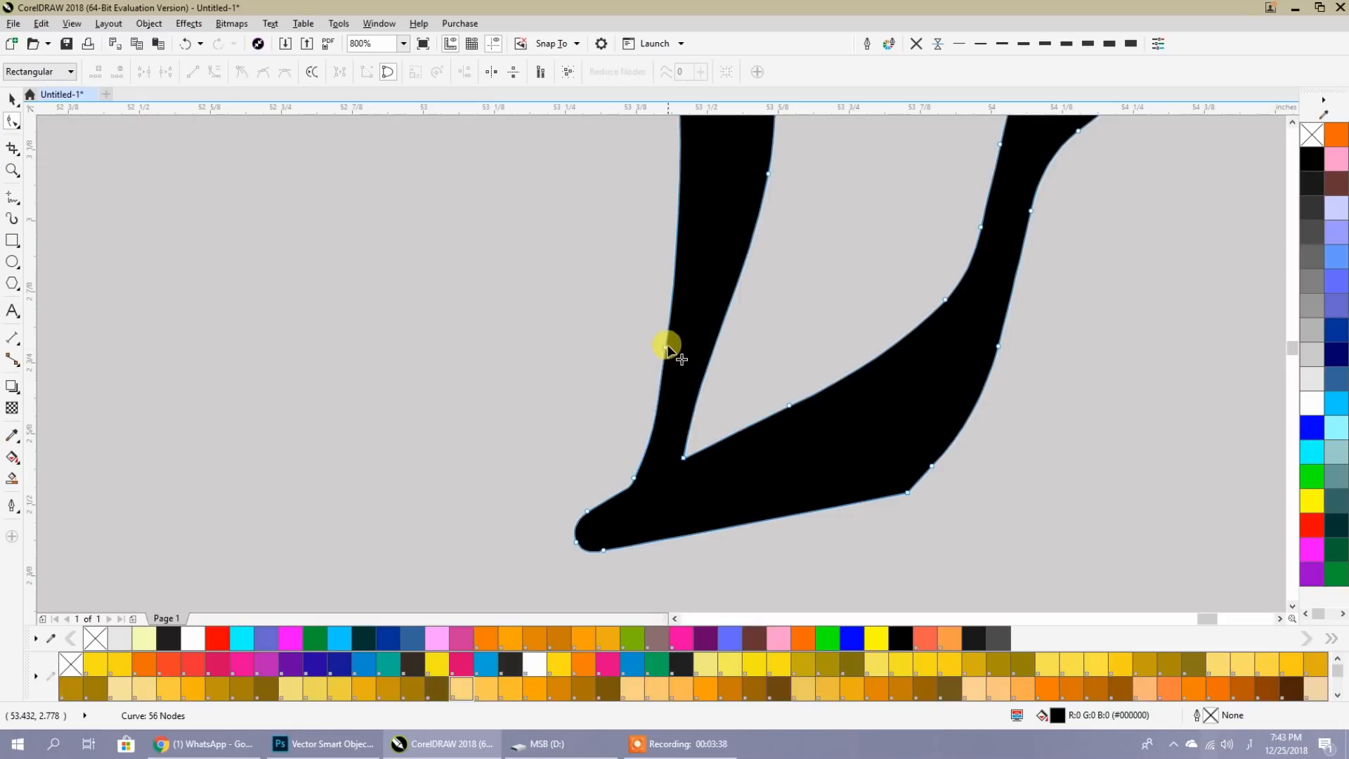
Smooth the alif's outer edge into the re's tail by adding nodes along it and deleting the uneven and corner nodes.
{"action": "double_click", "coordinate": [671, 301]}
{"action": "double_click", "coordinate": [663, 345]}
{"action": "double_click", "coordinate": [658, 403]}
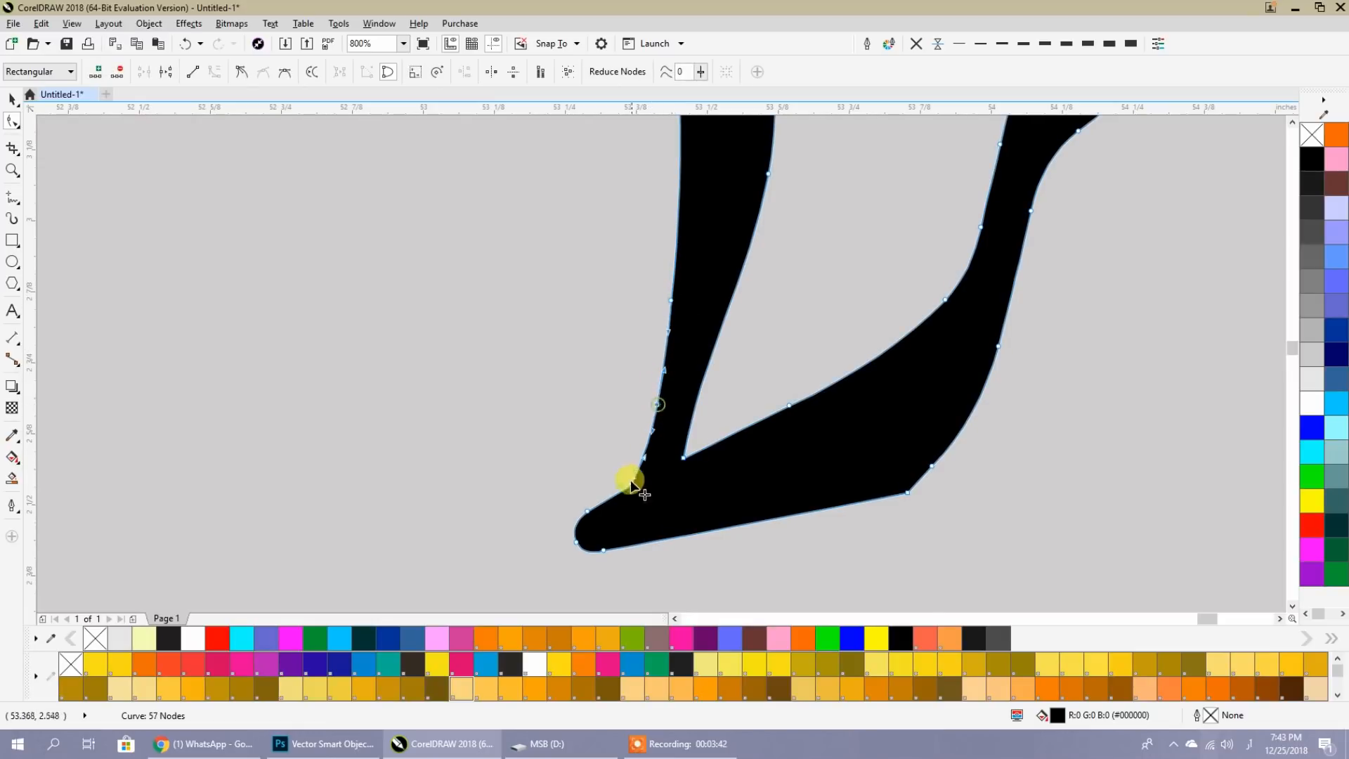
{"action": "double_click", "coordinate": [631, 476]}
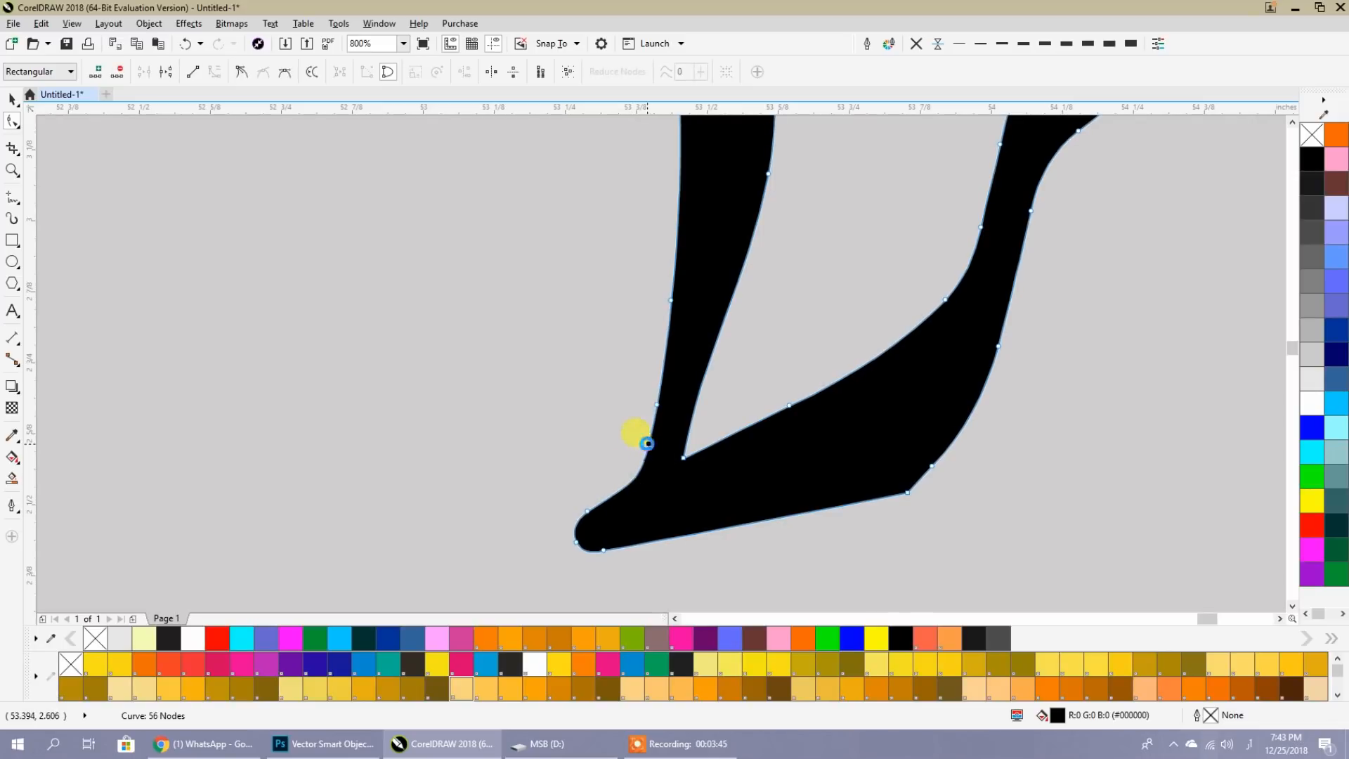
{"action": "double_click", "coordinate": [648, 448]}
{"action": "scroll", "coordinate": [715, 438], "scroll_direction": "down", "scroll_amount": 4}
{"action": "scroll", "coordinate": [774, 318], "scroll_direction": "up", "scroll_amount": 2}
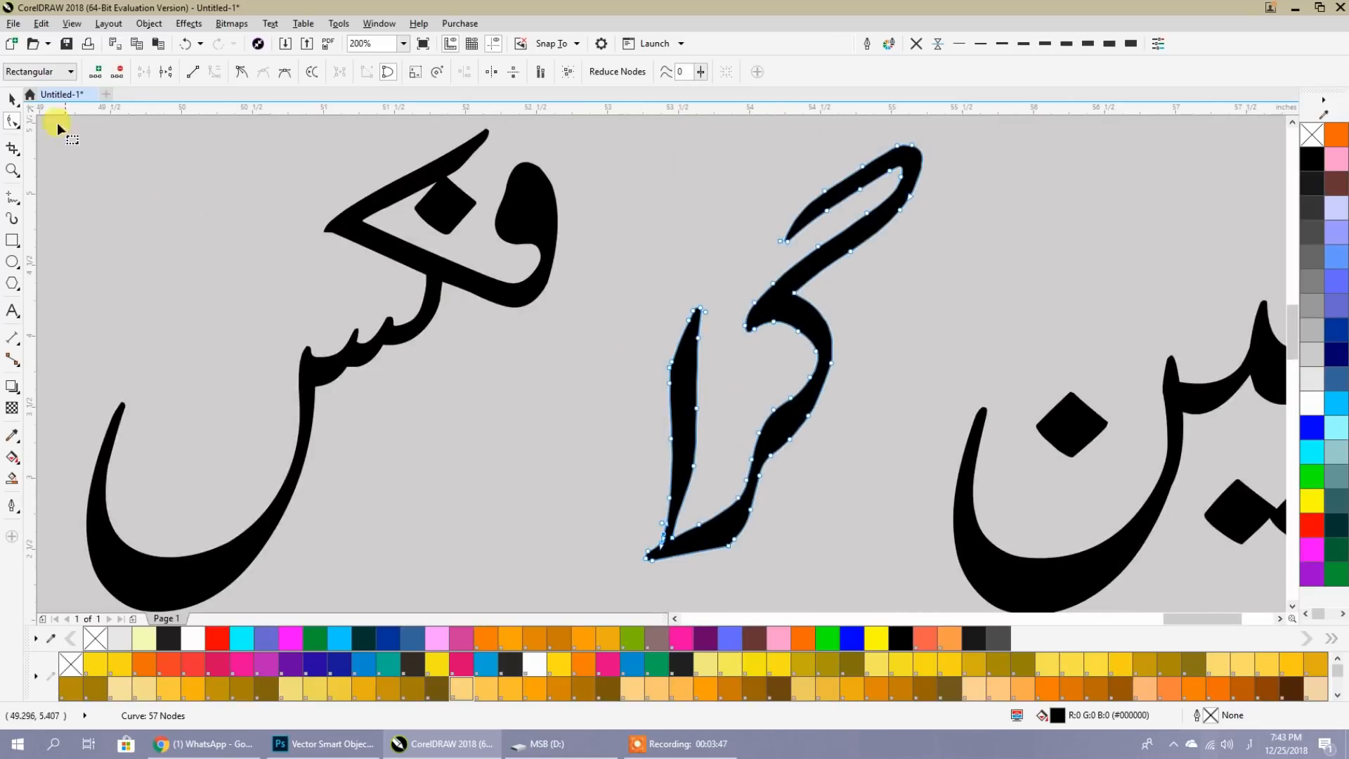
Move the گرا lettering across to the فکس lettering so it sits tucked beneath the fe.
{"action": "left_click", "coordinate": [10, 102]}
{"action": "left_click_drag", "start_coordinate": [784, 302], "coordinate": [598, 349]}
{"action": "scroll", "coordinate": [710, 368], "scroll_direction": "down", "scroll_amount": 2}
{"action": "left_click", "coordinate": [706, 368]}
{"action": "scroll", "coordinate": [608, 336], "scroll_direction": "up", "scroll_amount": 2}
{"action": "scroll", "coordinate": [687, 383], "scroll_direction": "down", "scroll_amount": 1}
{"action": "left_click_drag", "start_coordinate": [668, 417], "coordinate": [736, 391]}
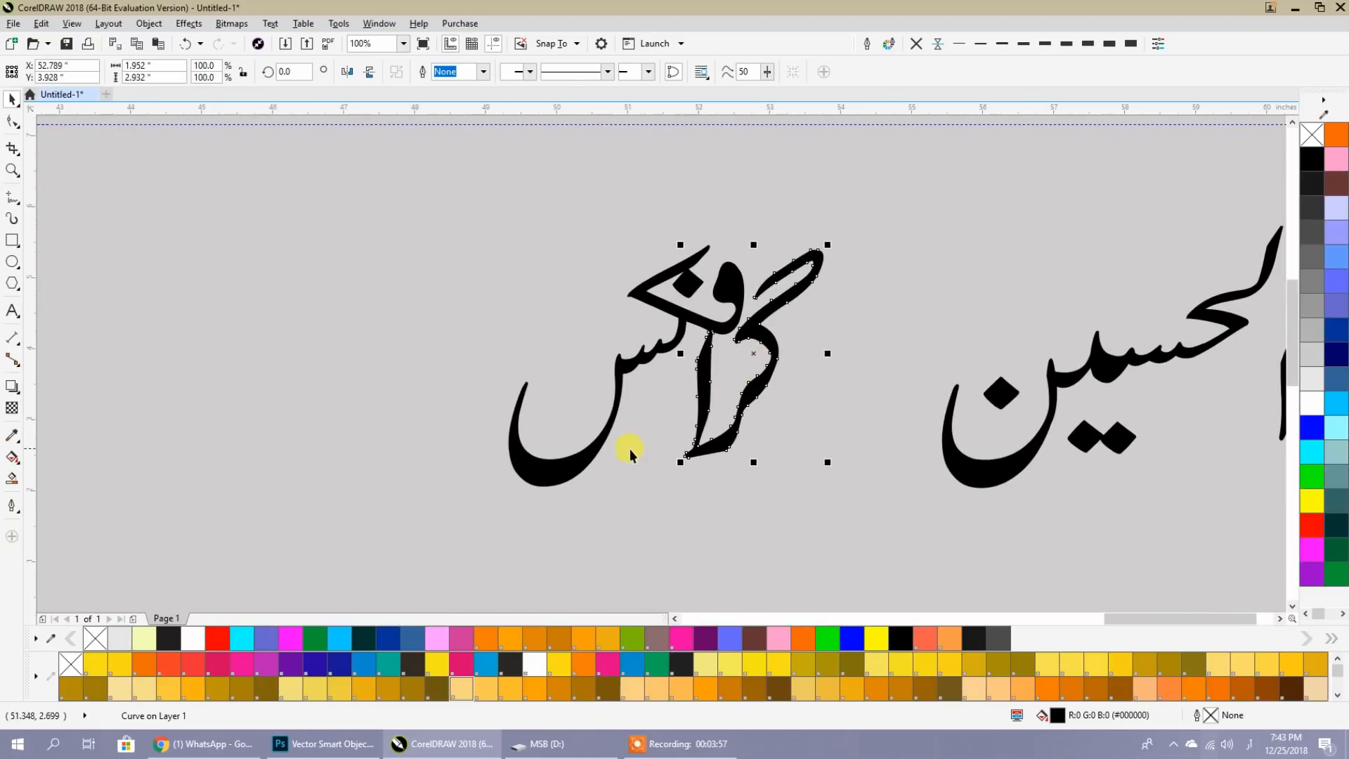
Align گرا to the bottom of فکس and shift it slightly closer to the sin's bowl.
{"action": "left_click", "coordinate": [583, 467], "text": "shift"}
{"action": "key", "text": "b"}
{"action": "left_click", "coordinate": [772, 423]}
{"action": "left_click_drag", "start_coordinate": [743, 439], "coordinate": [723, 444]}
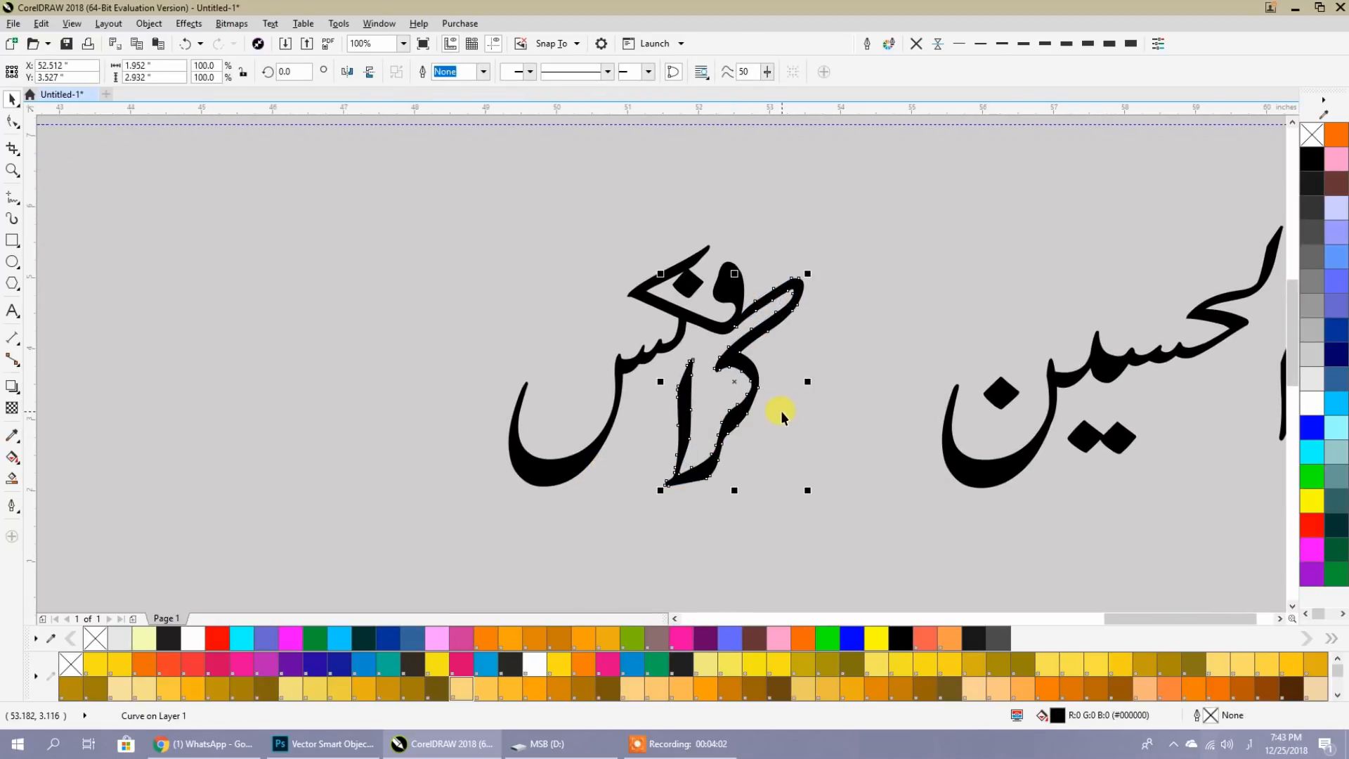
Fine-tune the position of گرا so the tip of the gaf's upper stroke meets the fe's outer curve.
{"action": "scroll", "coordinate": [782, 411], "scroll_direction": "up", "scroll_amount": 2}
{"action": "left_click_drag", "start_coordinate": [770, 397], "coordinate": [778, 395]}
{"action": "scroll", "coordinate": [778, 395], "scroll_direction": "down", "scroll_amount": 2}
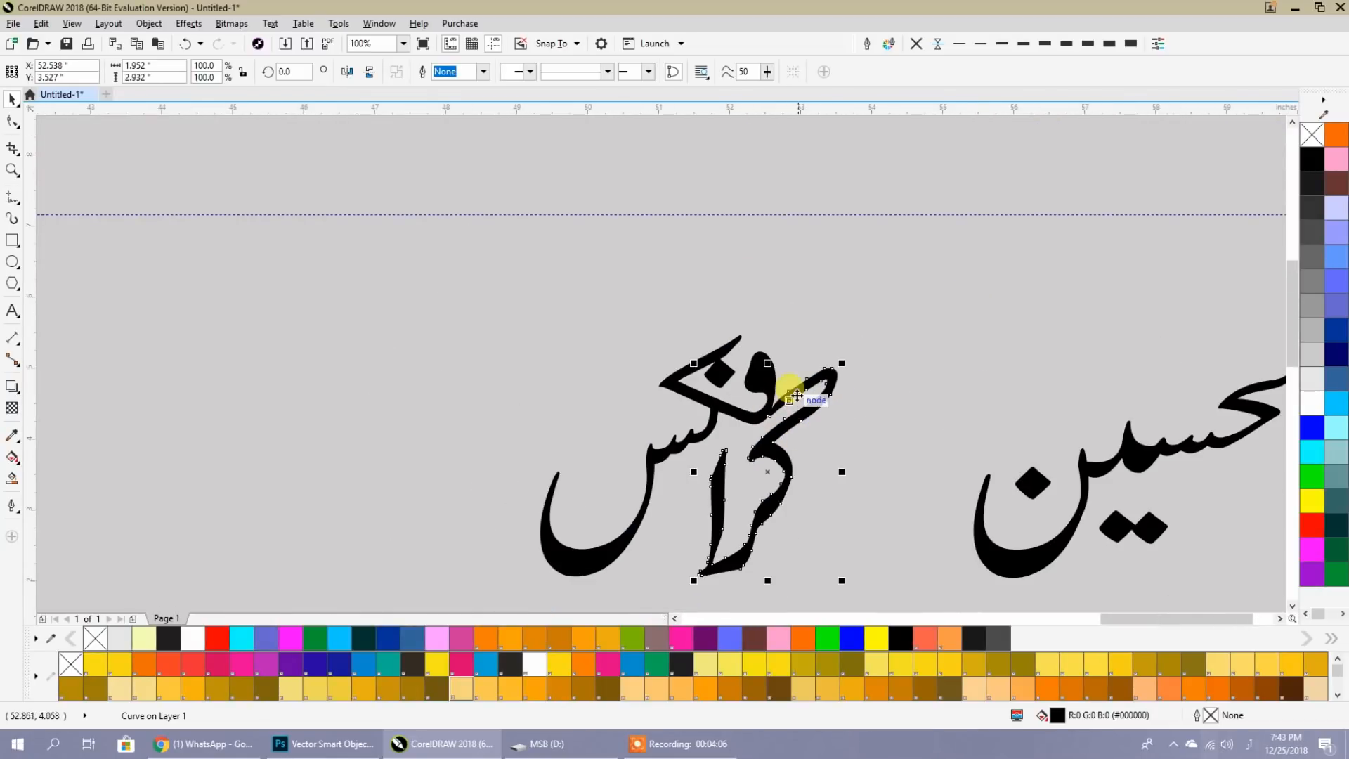
{"action": "left_click_drag", "start_coordinate": [760, 464], "coordinate": [779, 393]}
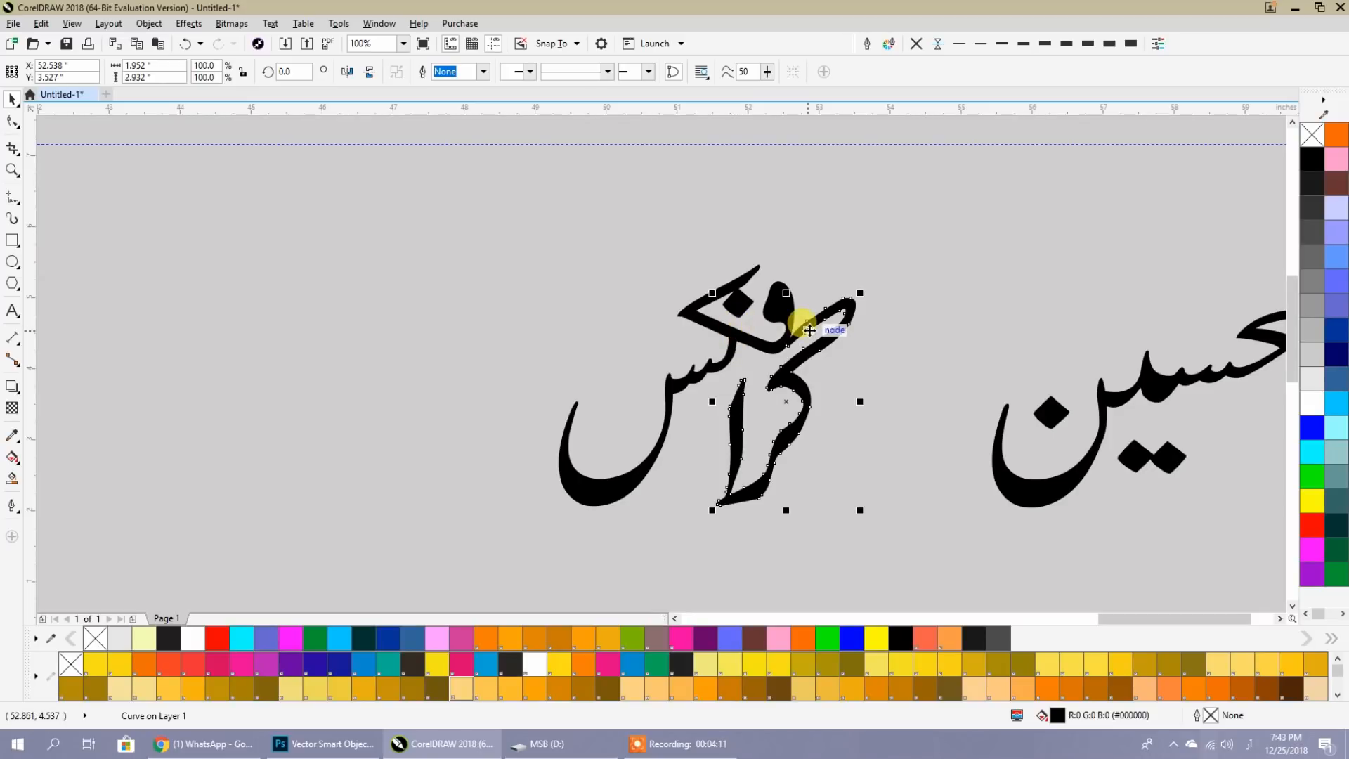
{"action": "left_click", "coordinate": [871, 271]}
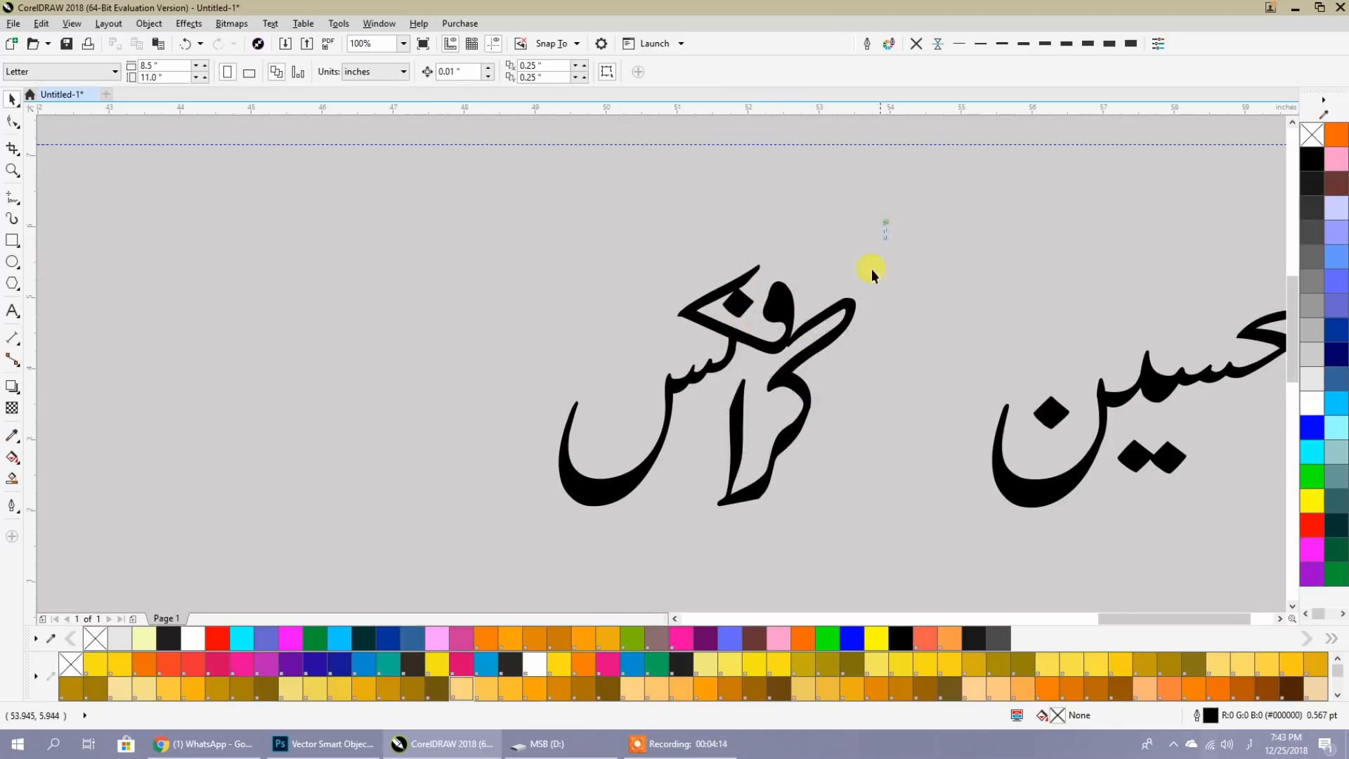
{"action": "left_click_drag", "start_coordinate": [470, 545], "coordinate": [470, 545]}
{"action": "scroll", "coordinate": [819, 325], "scroll_direction": "up", "scroll_amount": 4}
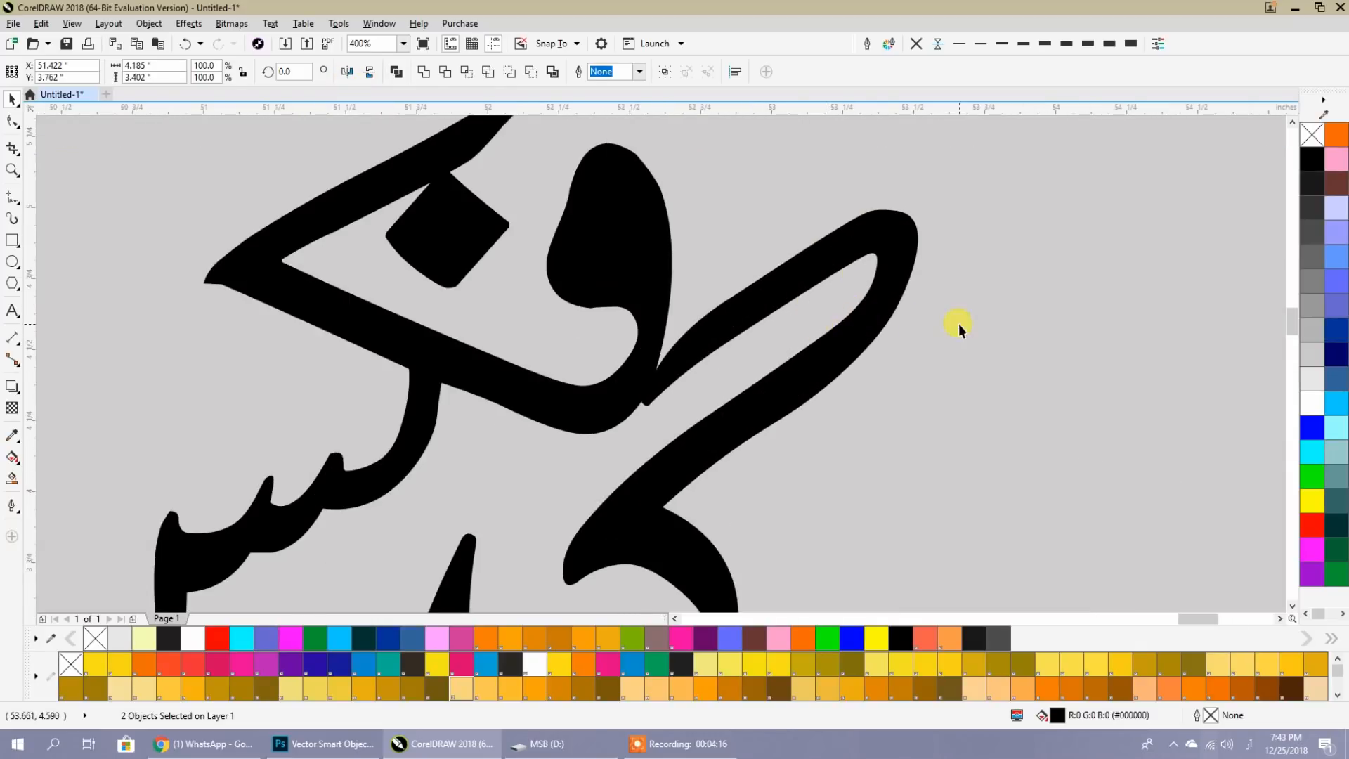
{"action": "left_click", "coordinate": [879, 325]}
{"action": "scroll", "coordinate": [656, 369], "scroll_direction": "up", "scroll_amount": 3}
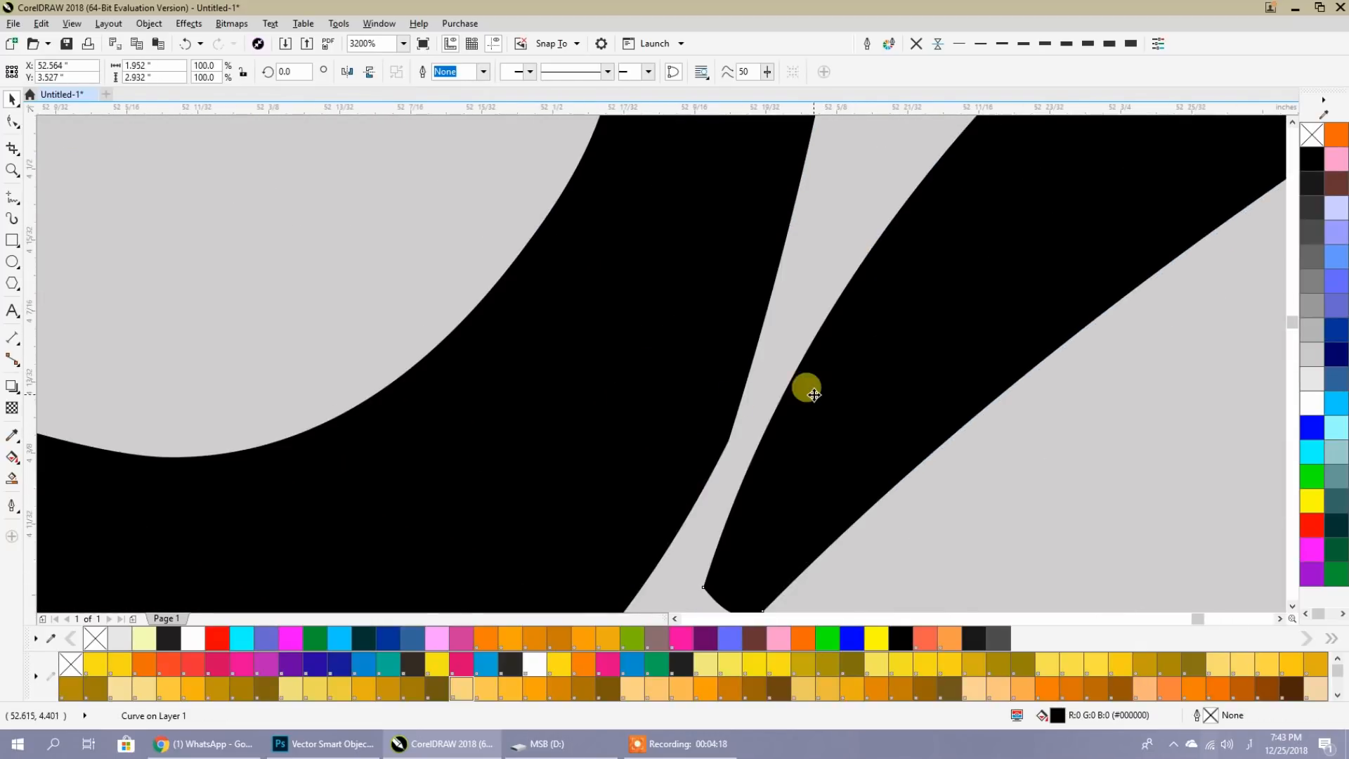
Weld گرا and فکس into one curve and move it closer to الحسین.
{"action": "scroll", "coordinate": [756, 365], "scroll_direction": "down", "scroll_amount": 5}
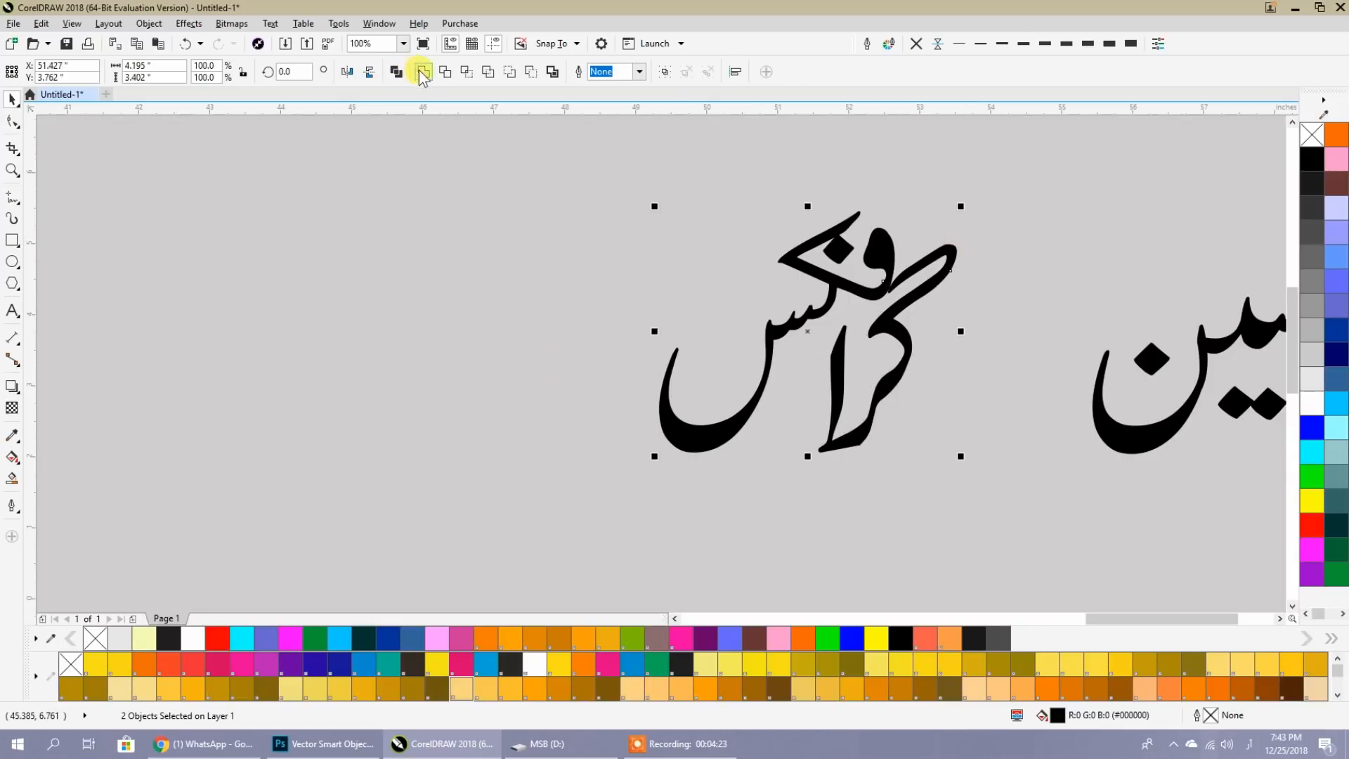
{"action": "left_click", "coordinate": [532, 224]}
{"action": "left_click_drag", "start_coordinate": [835, 376], "coordinate": [868, 387]}
{"action": "left_click_drag", "start_coordinate": [1025, 371], "coordinate": [534, 415]}
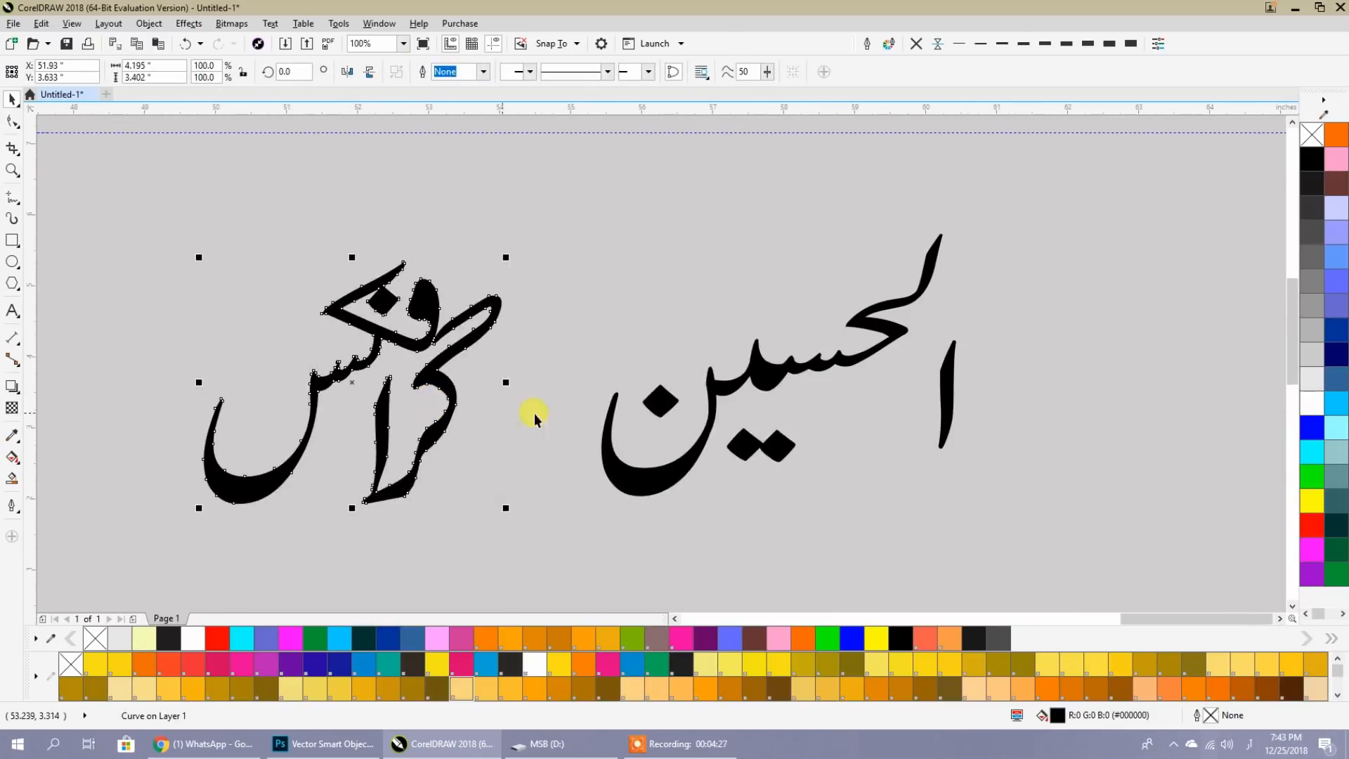
Move the separate alif of الحسین up and inward so it stands beneath the lam's stem.
{"action": "left_click", "coordinate": [883, 401]}
{"action": "left_click", "coordinate": [950, 383]}
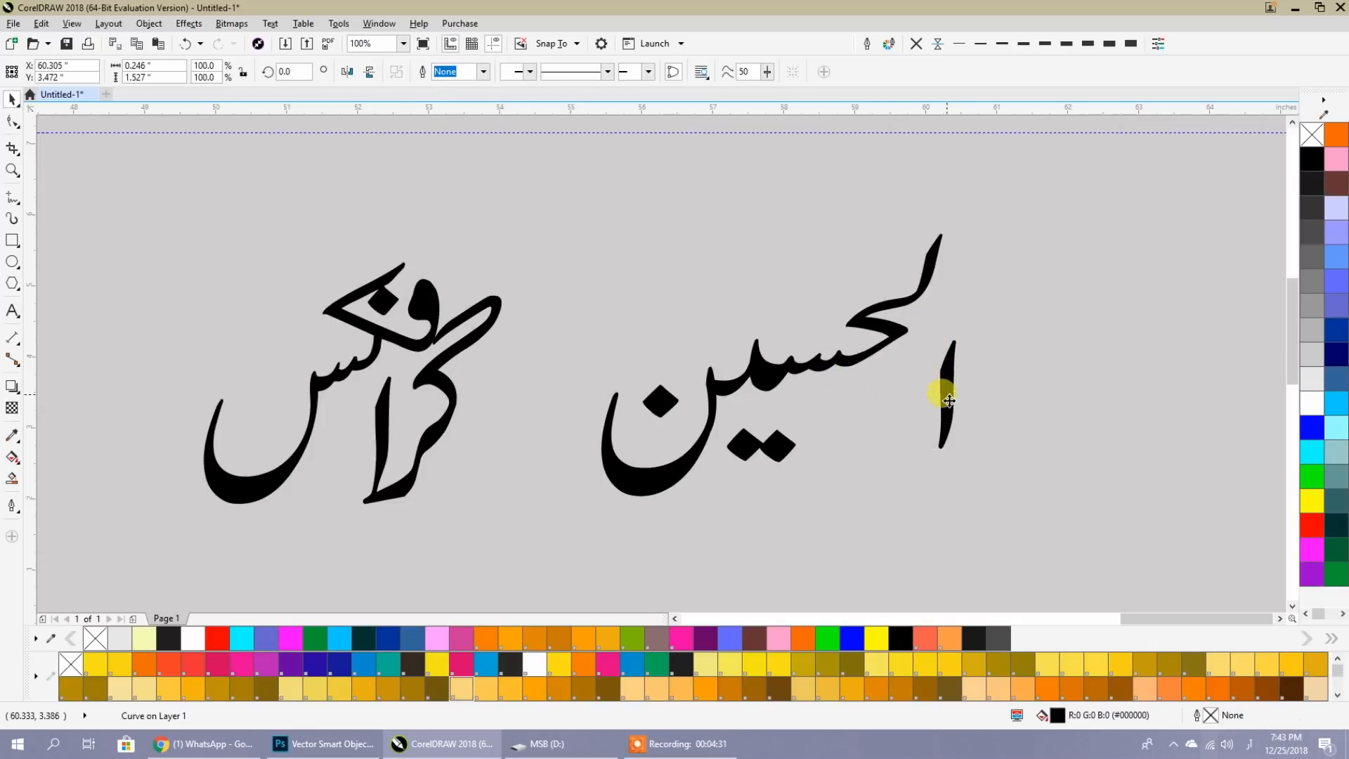
{"action": "left_click_drag", "start_coordinate": [940, 357], "coordinate": [939, 360]}
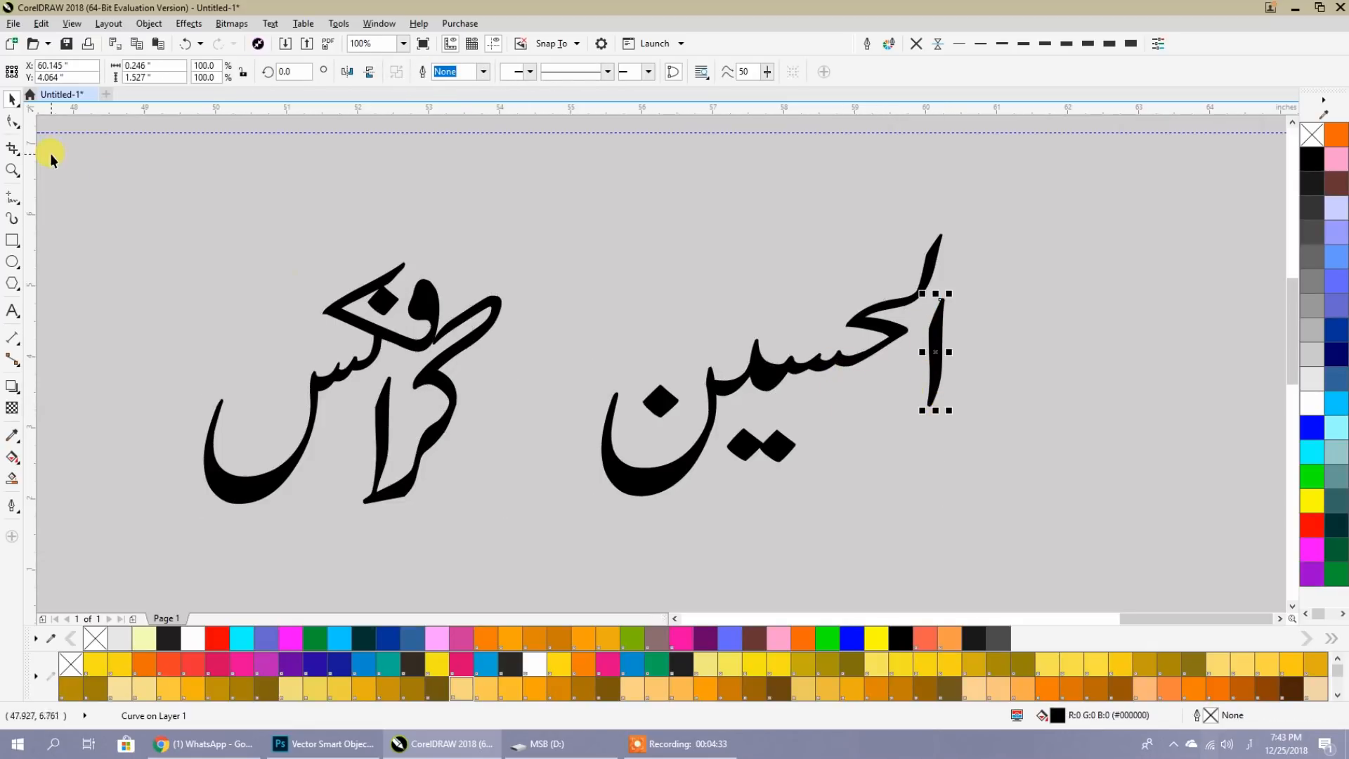
Lengthen the alif to about 2.17 inches tall by selecting its lower-end nodes and nudging them downward.
{"action": "left_click", "coordinate": [13, 121]}
{"action": "left_click_drag", "start_coordinate": [895, 369], "coordinate": [891, 361]}
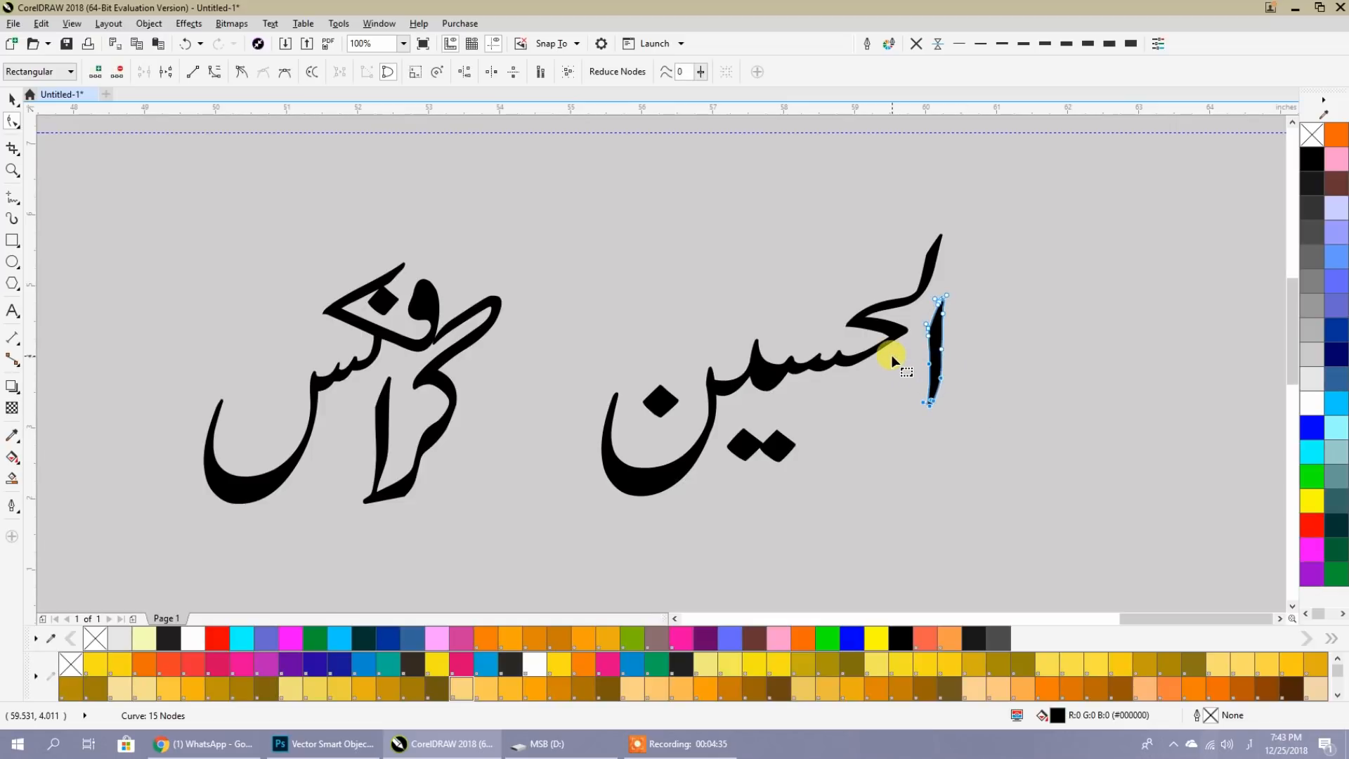
{"action": "key", "text": "Down"}
{"action": "key", "text": "Down"}
{"action": "key", "text": "Down"}
{"action": "key", "text": "Down"}
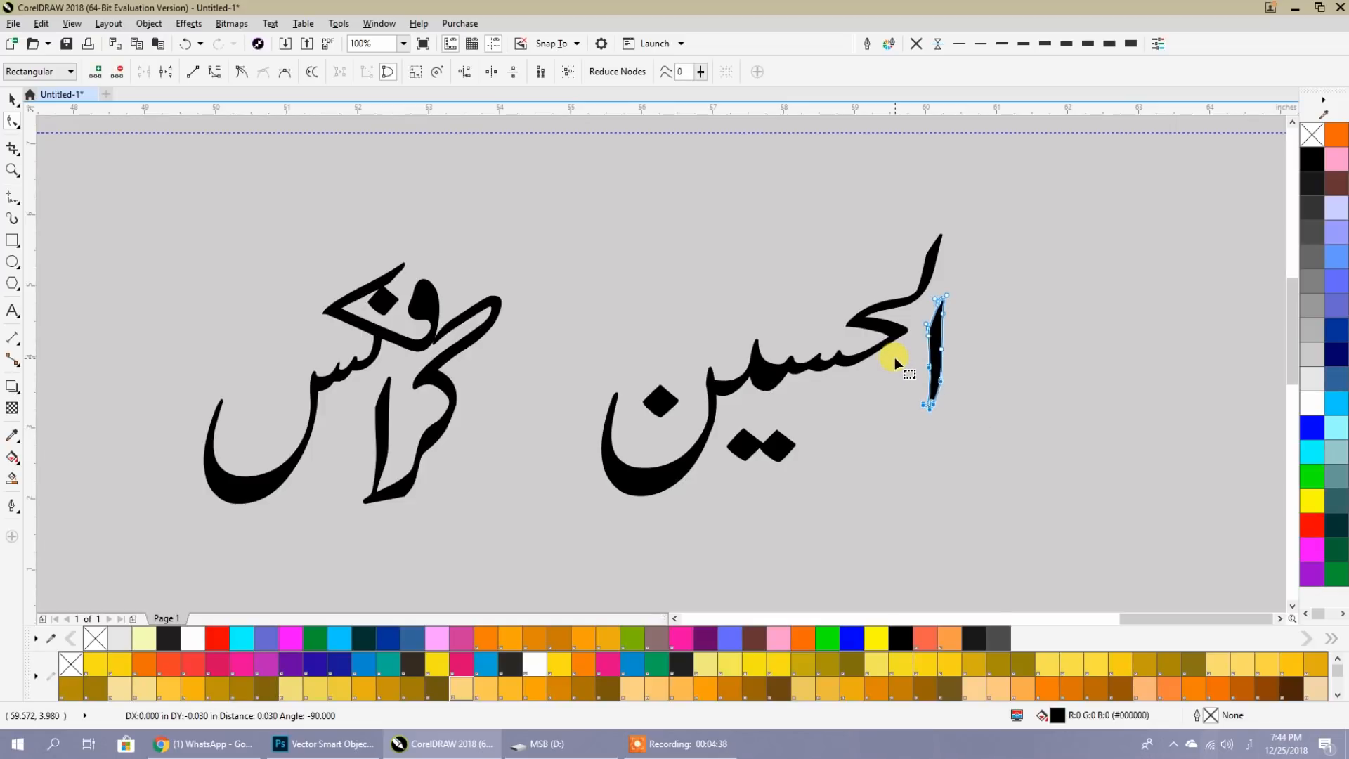
{"action": "key", "text": "Down"}
{"action": "key", "text": "Down"}
{"action": "key", "text": "Down"}
{"action": "key", "text": "Down"}
{"action": "key", "text": "Down"}
{"action": "key", "text": "Down"}
Raise the nun's dot slightly and shift the ye's pair of dots a little sideways toward the alif.
{"action": "left_click", "coordinate": [12, 100]}
{"action": "left_click", "coordinate": [660, 406]}
{"action": "left_click_drag", "start_coordinate": [662, 387], "coordinate": [661, 386]}
{"action": "left_click", "coordinate": [729, 473]}
{"action": "left_click_drag", "start_coordinate": [776, 442], "coordinate": [788, 441]}
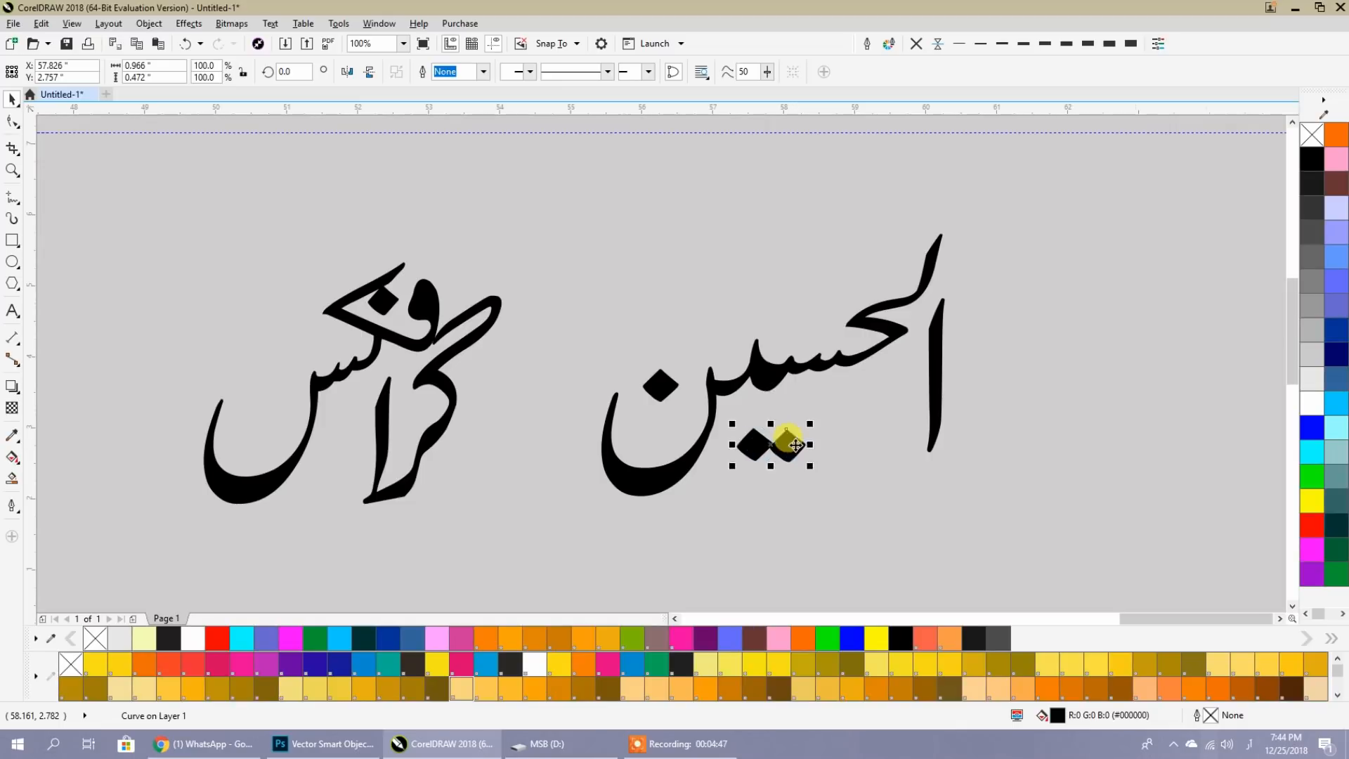
{"action": "left_click", "coordinate": [803, 484]}
Smooth the lengthened alif's long sides by shifting the upper side node, curving the edges and removing an extra node.
{"action": "left_click_drag", "start_coordinate": [968, 194], "coordinate": [657, 498]}
{"action": "left_click_drag", "start_coordinate": [1054, 366], "coordinate": [824, 369]}
{"action": "left_click", "coordinate": [822, 382]}
{"action": "double_click", "coordinate": [705, 395]}
{"action": "scroll", "coordinate": [708, 393], "scroll_direction": "up", "scroll_amount": 2}
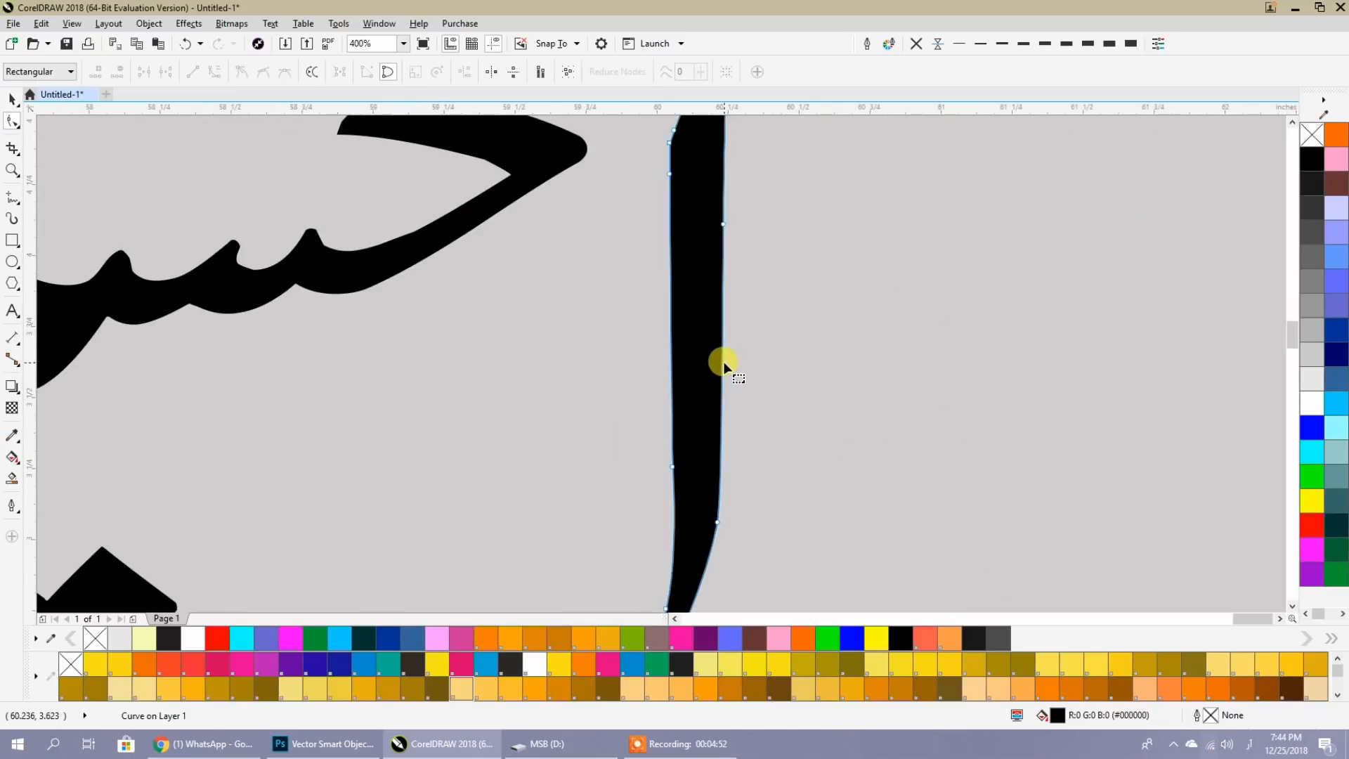
{"action": "left_click", "coordinate": [723, 225]}
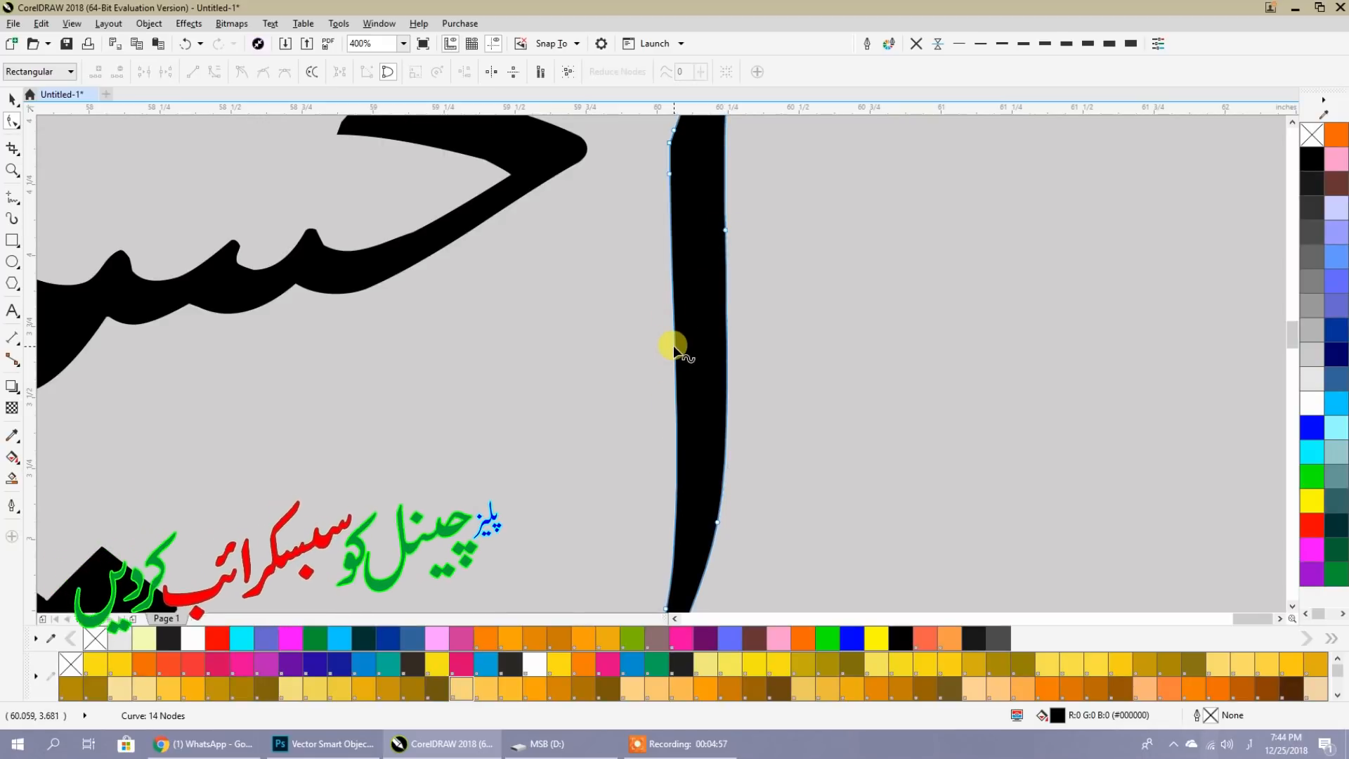
{"action": "scroll", "coordinate": [894, 391], "scroll_direction": "down", "scroll_amount": 2}
{"action": "left_click", "coordinate": [12, 98]}
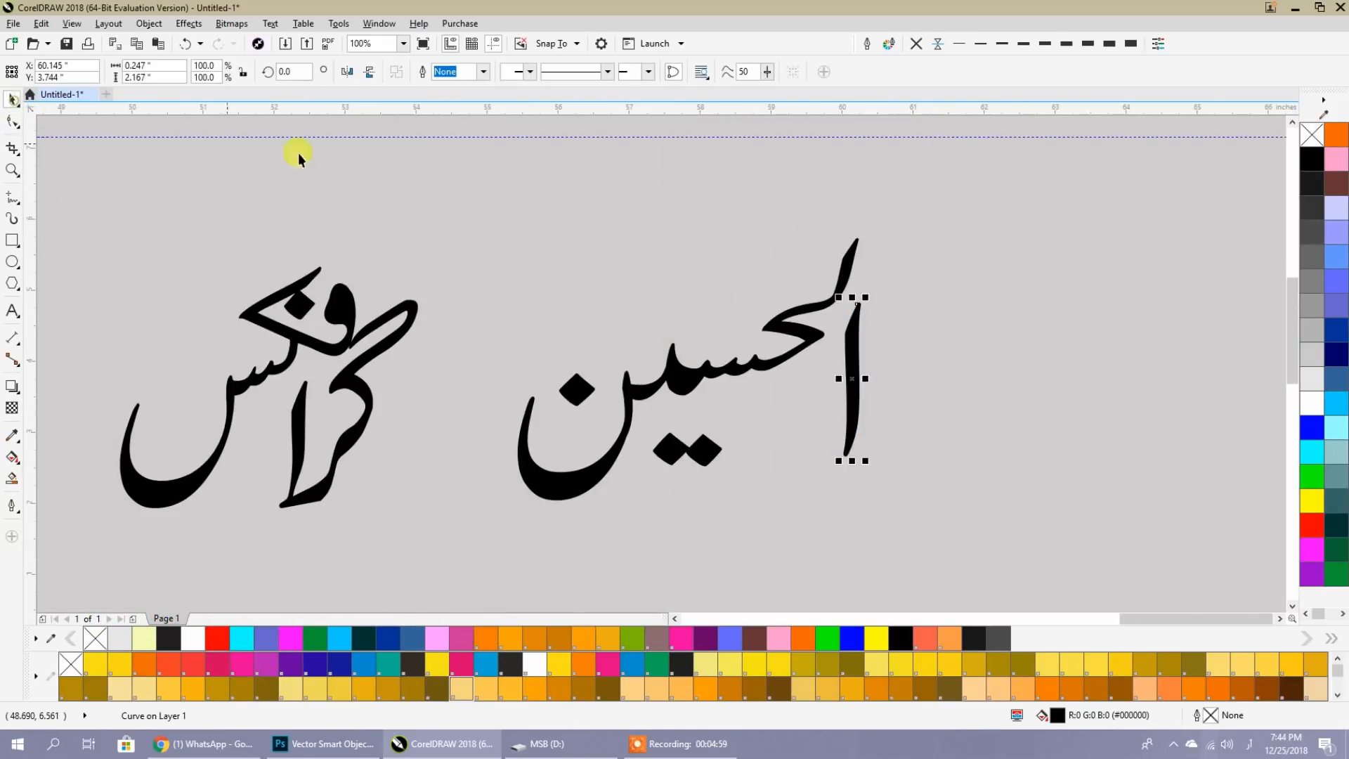
Weld all four pieces of الحسین, including its dots and separate alif, into one curve.
{"action": "left_click", "coordinate": [558, 178]}
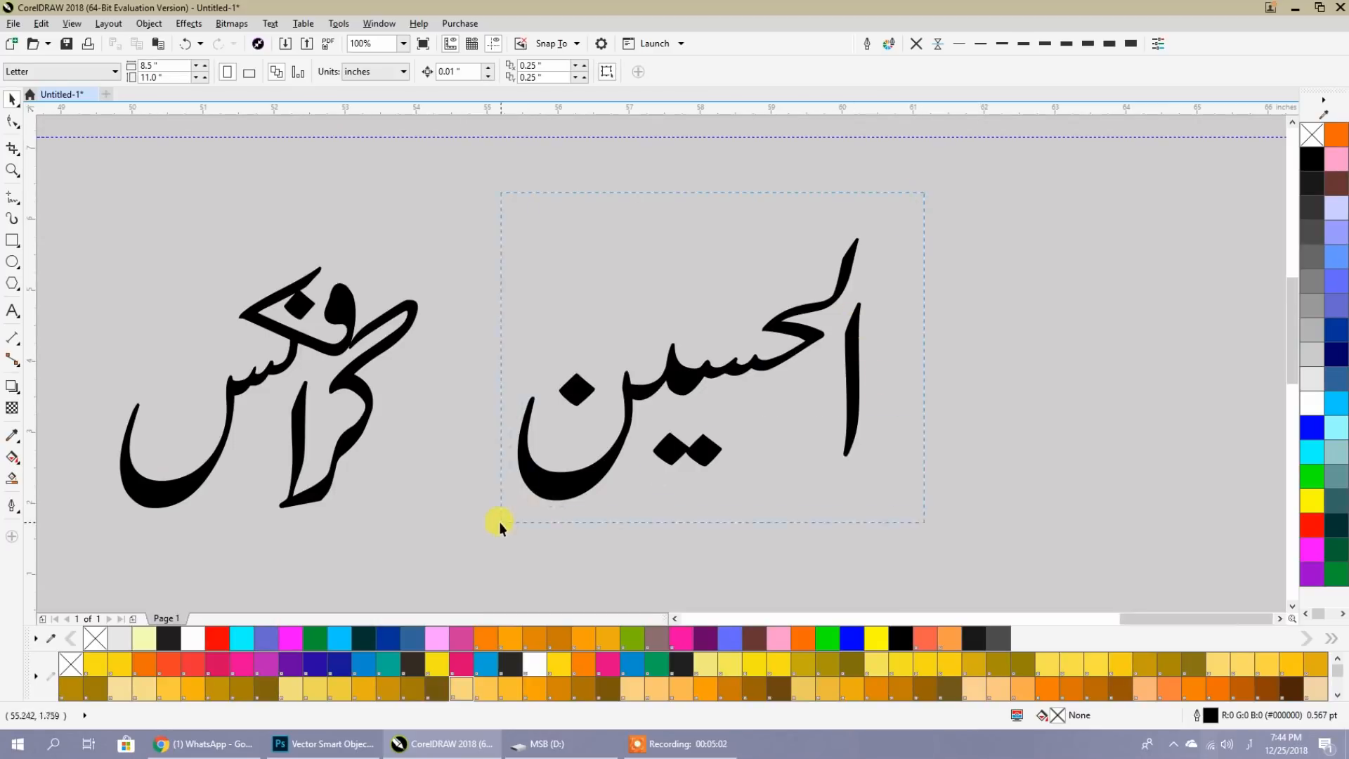
{"action": "left_click_drag", "start_coordinate": [498, 521], "coordinate": [500, 520]}
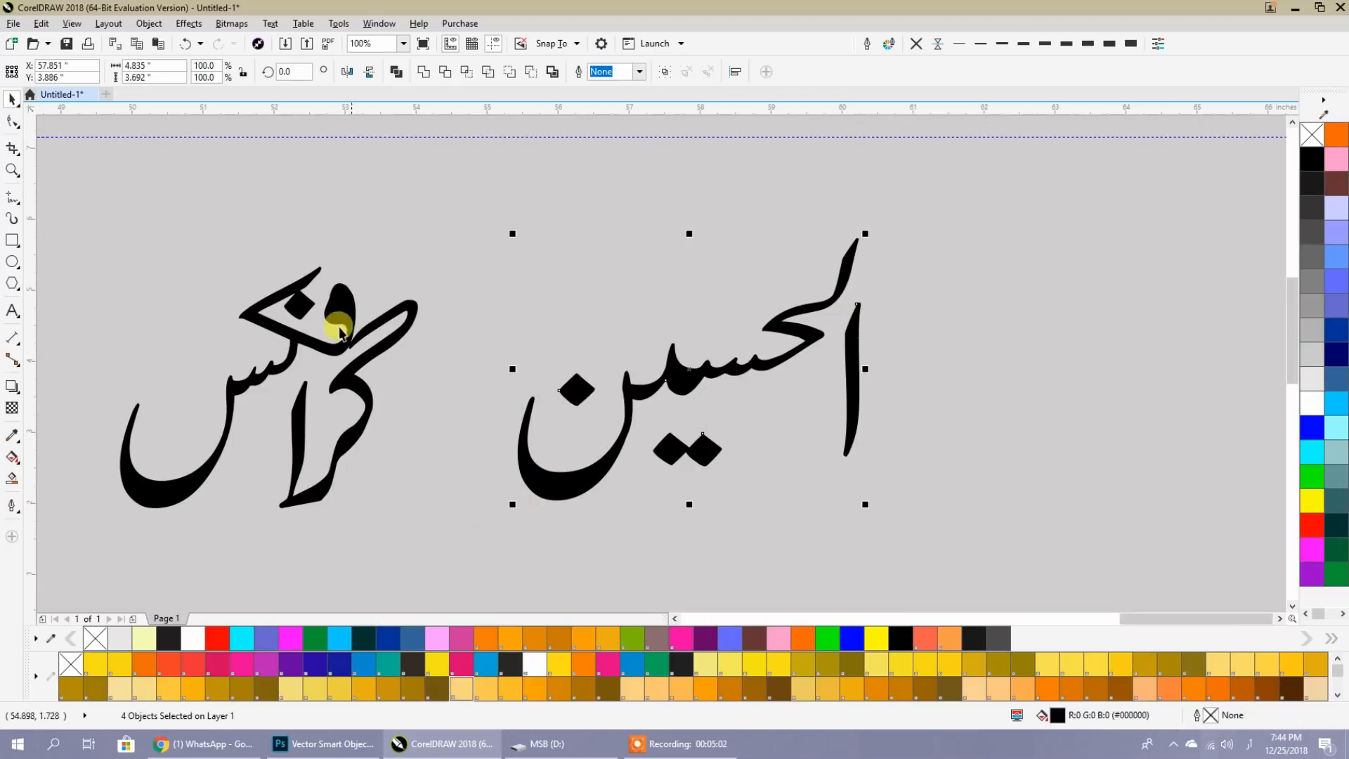
{"action": "left_click", "coordinate": [422, 70]}
Move the welded الحسین next to گرافکس and align the top edges of the two words.
{"action": "left_click_drag", "start_coordinate": [523, 469], "coordinate": [661, 416]}
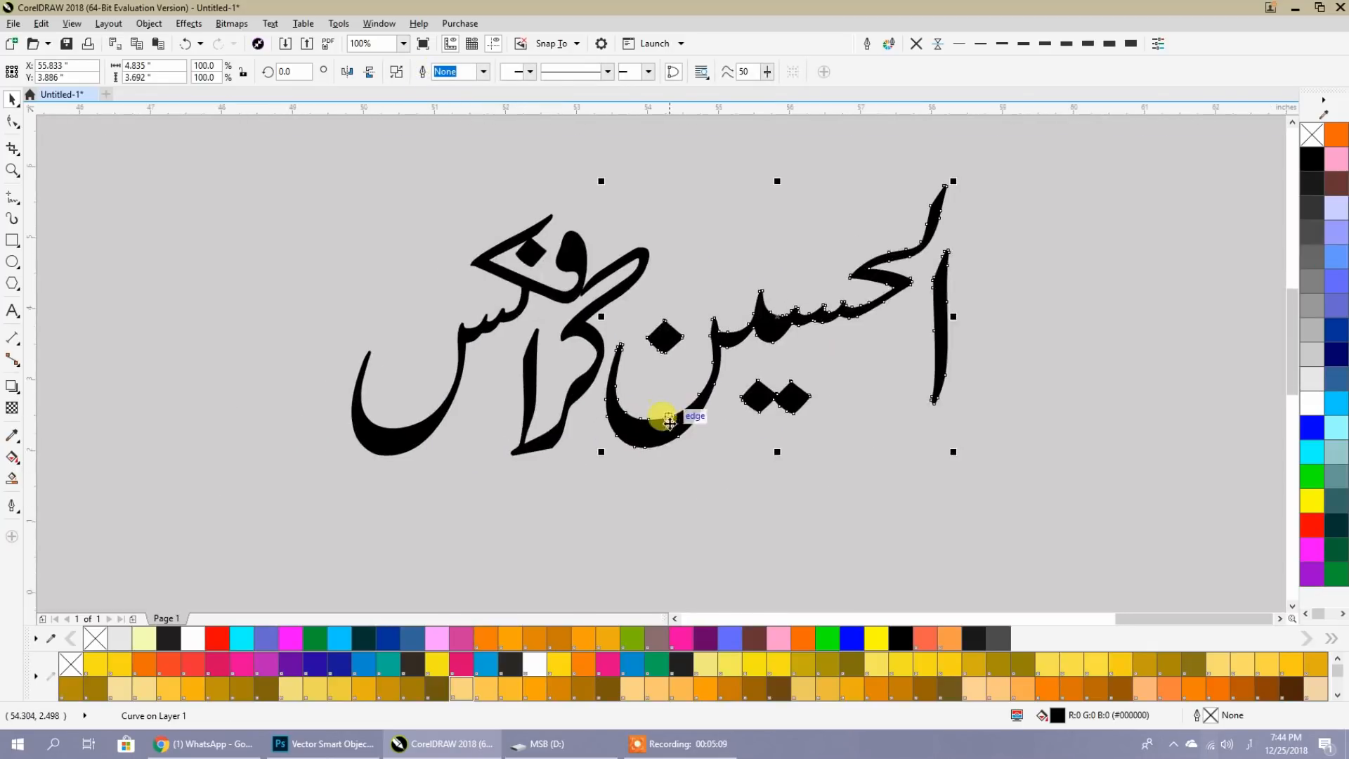
{"action": "left_click", "coordinate": [537, 439], "text": "shift"}
{"action": "key", "text": "t"}
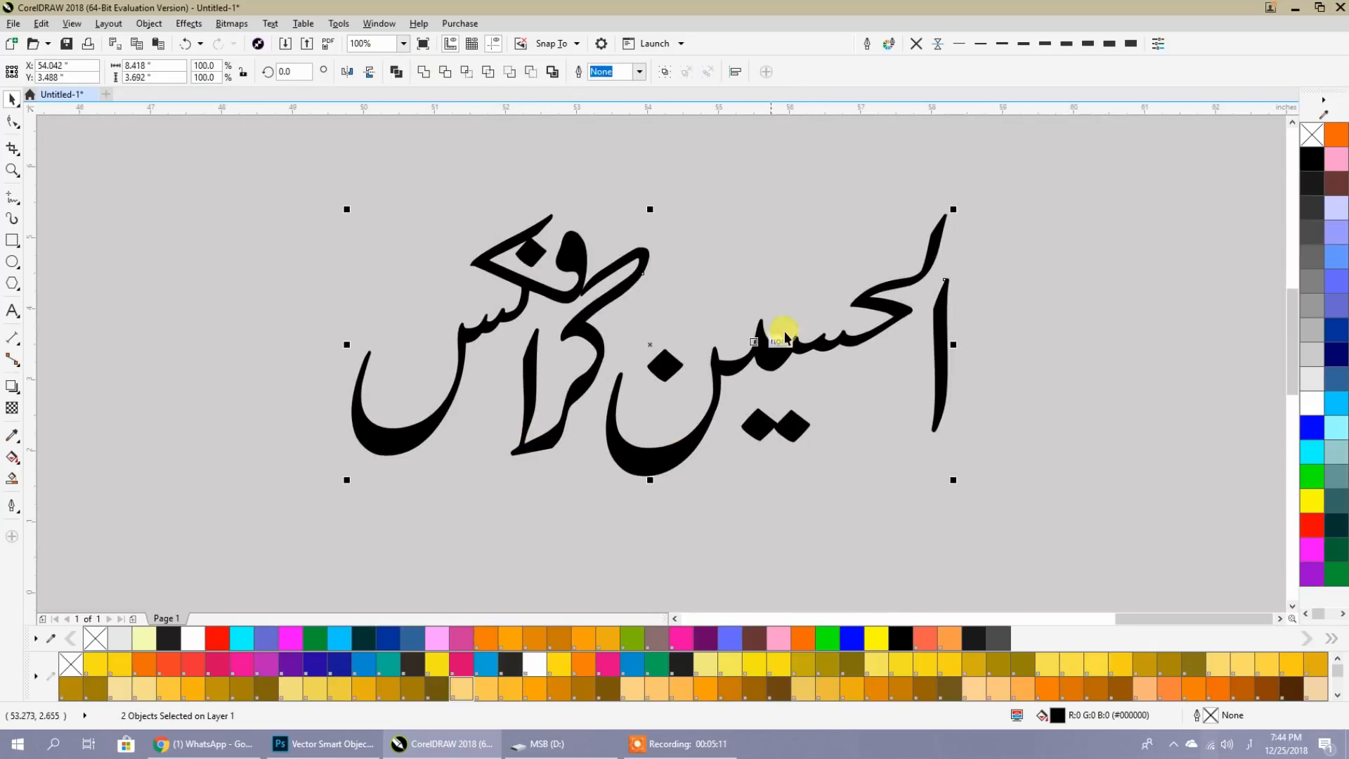
Fine-tune the position of الحسین so its nun bowl sits close beside the lower stroke of گرافکس.
{"action": "left_click", "coordinate": [880, 427]}
{"action": "left_click_drag", "start_coordinate": [857, 345], "coordinate": [829, 348]}
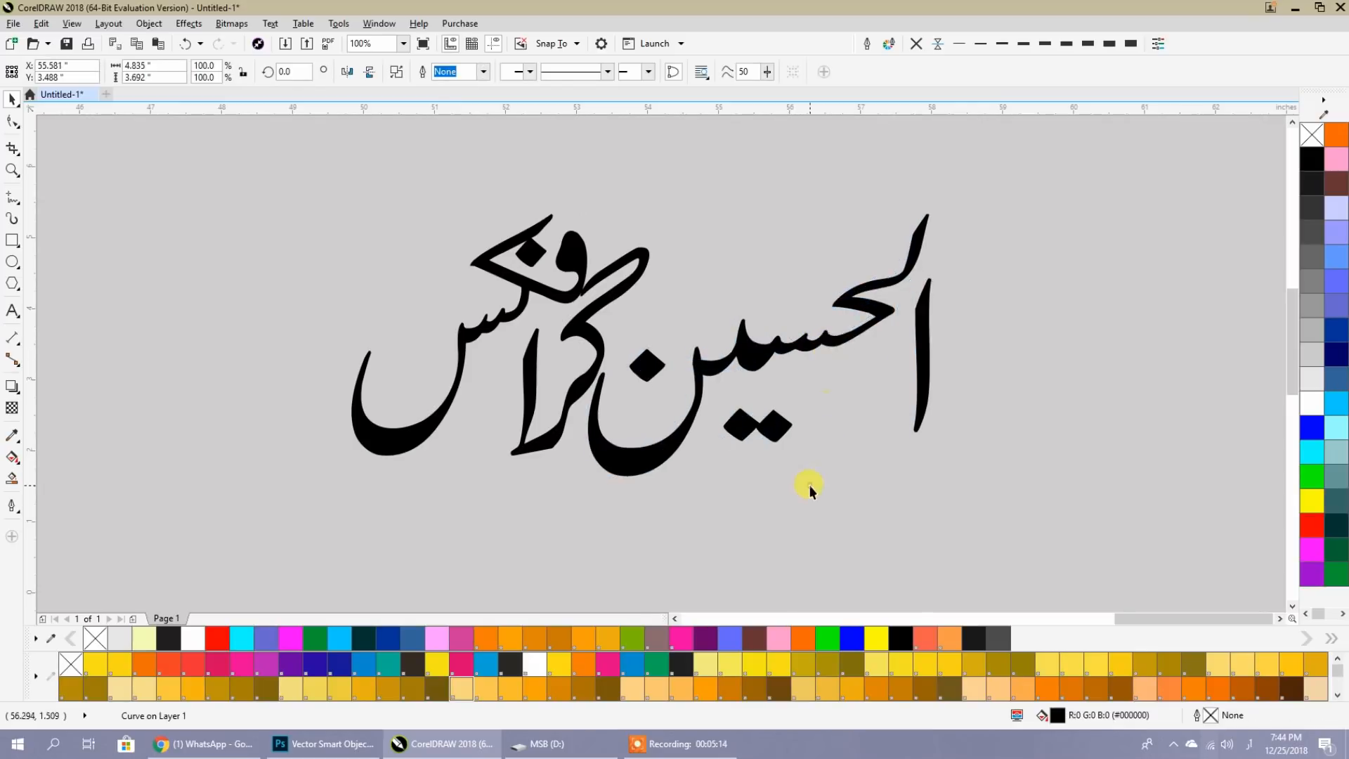
{"action": "left_click_drag", "start_coordinate": [583, 481], "coordinate": [639, 456]}
{"action": "left_click", "coordinate": [631, 523]}
{"action": "left_click", "coordinate": [660, 508]}
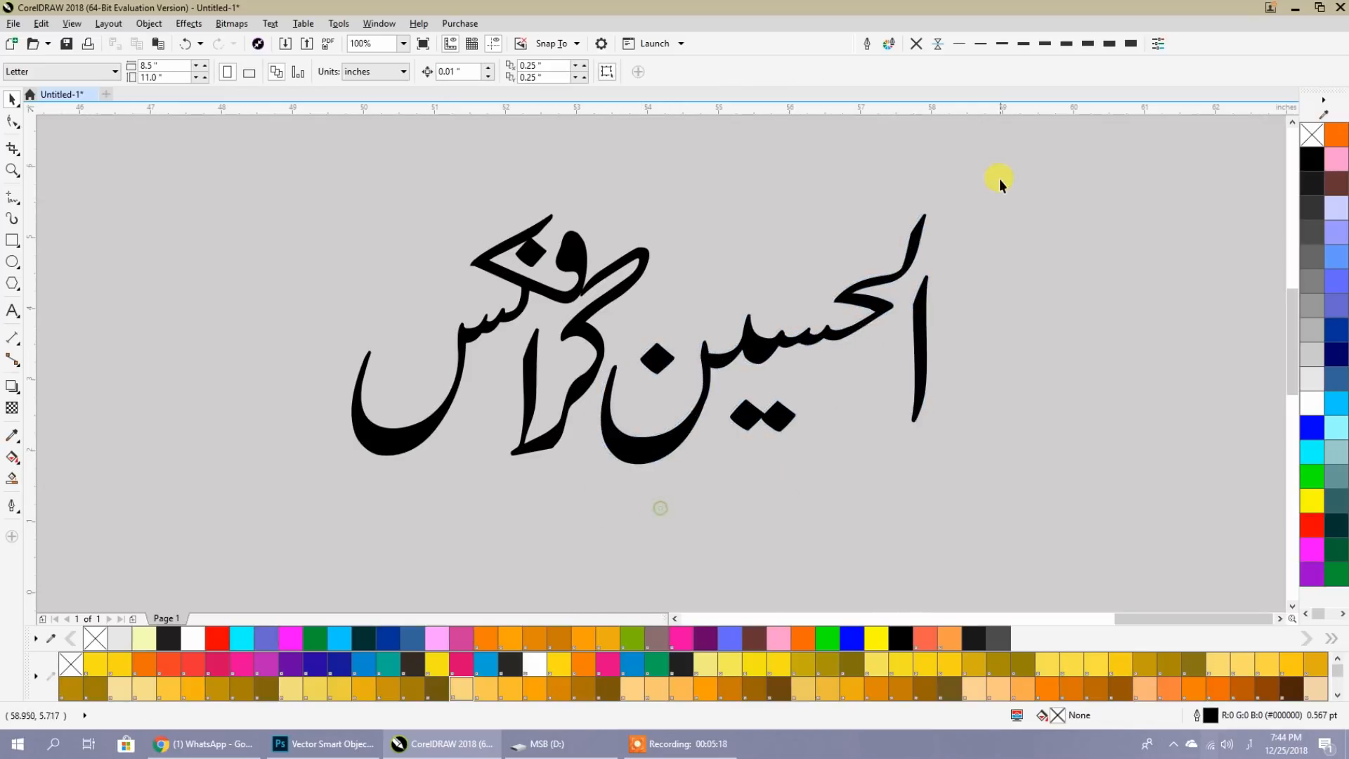
Draw a rectangle about 9.47 × 4.19 inches around the lettering and fully round its corners into a capsule shape.
{"action": "left_click_drag", "start_coordinate": [327, 503], "coordinate": [327, 503]}
{"action": "left_click", "coordinate": [250, 309]}
{"action": "left_click", "coordinate": [12, 239]}
{"action": "mouse_move", "coordinate": [306, 186]}
{"action": "left_mouse_down"}
{"action": "mouse_move", "coordinate": [967, 445]}
{"action": "mouse_move", "coordinate": [977, 482]}
{"action": "left_mouse_up"}
{"action": "left_click", "coordinate": [12, 123]}
{"action": "left_click_drag", "start_coordinate": [307, 187], "coordinate": [515, 186]}
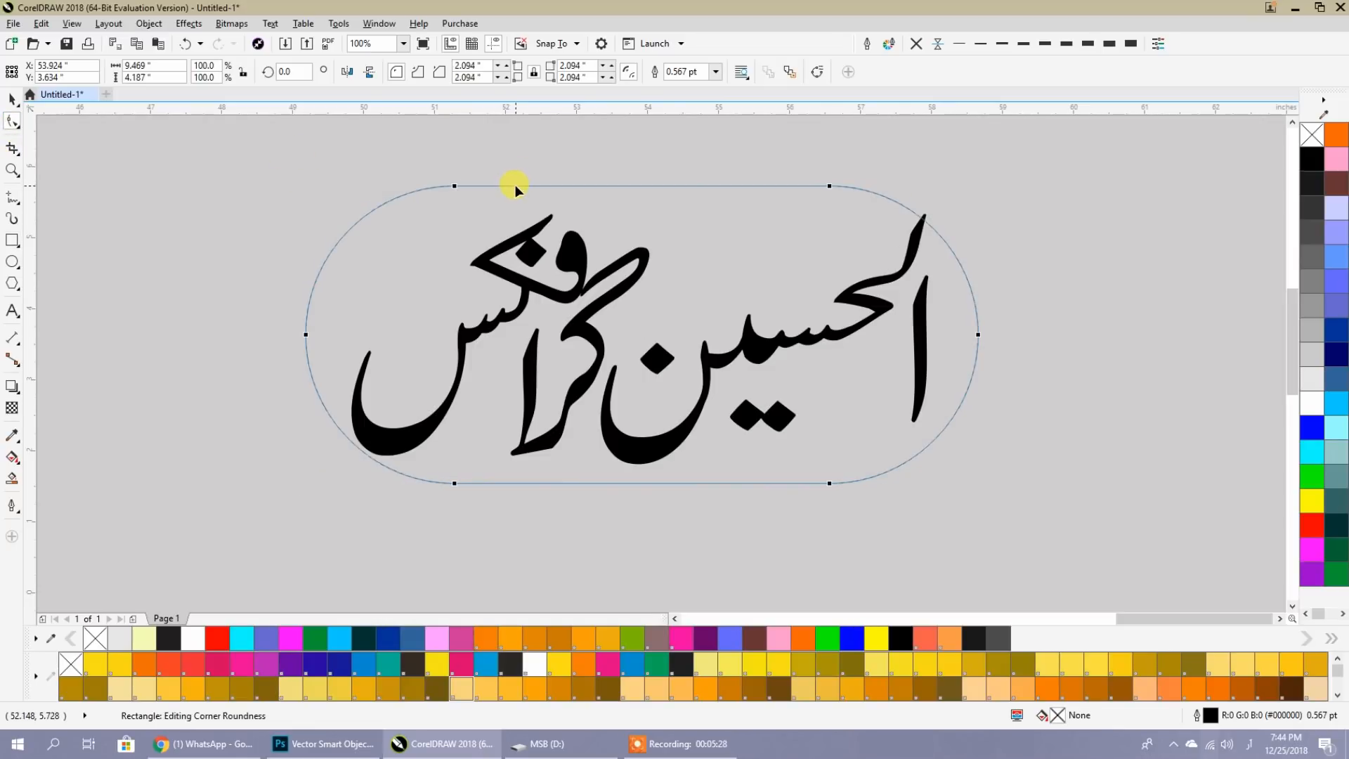
Enlarge the capsule frame about its center to about 10.82 × 4.79 inches.
{"action": "left_click", "coordinate": [10, 100]}
{"action": "left_click_drag", "start_coordinate": [982, 487], "coordinate": [1024, 507]}
{"action": "scroll", "coordinate": [936, 428], "scroll_direction": "down", "scroll_amount": 2}
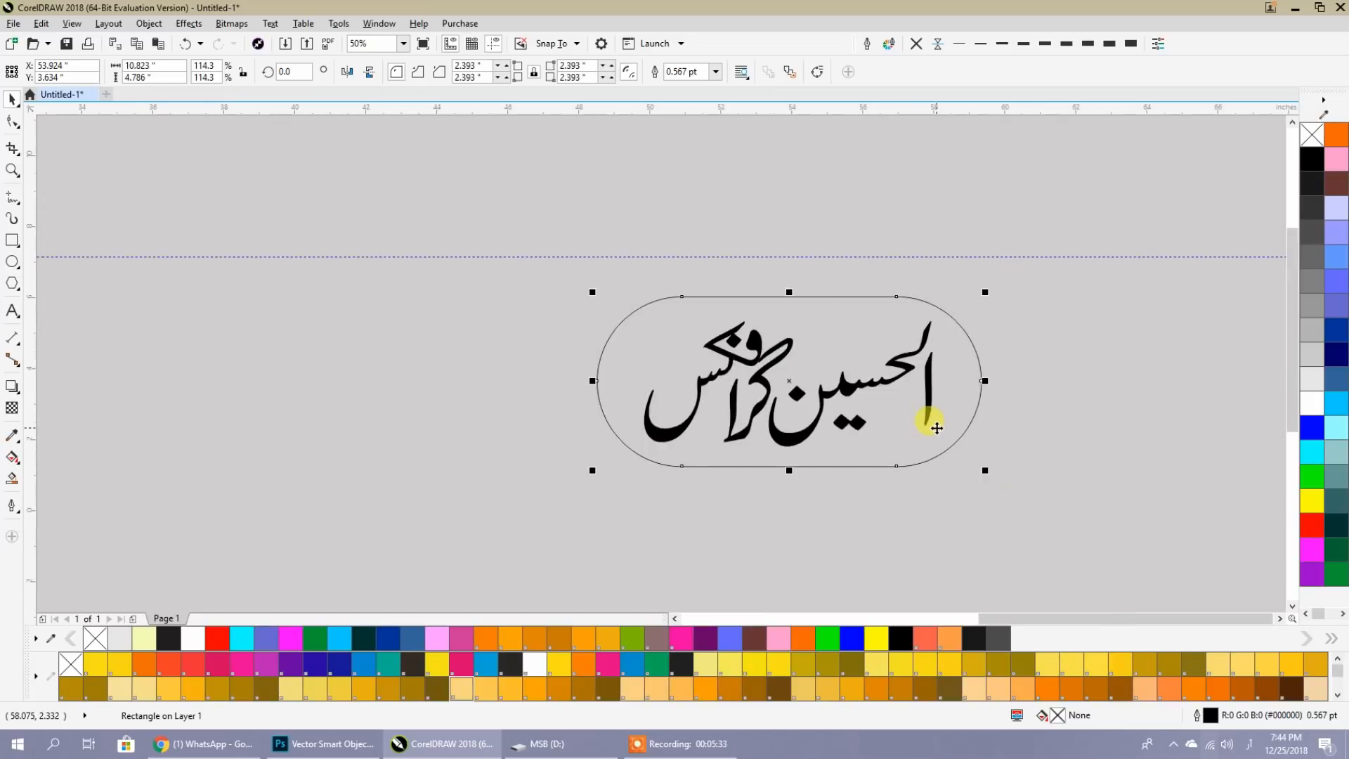
{"action": "left_click", "coordinate": [18, 391]}
{"action": "left_click", "coordinate": [30, 400]}
{"action": "left_click", "coordinate": [31, 398]}
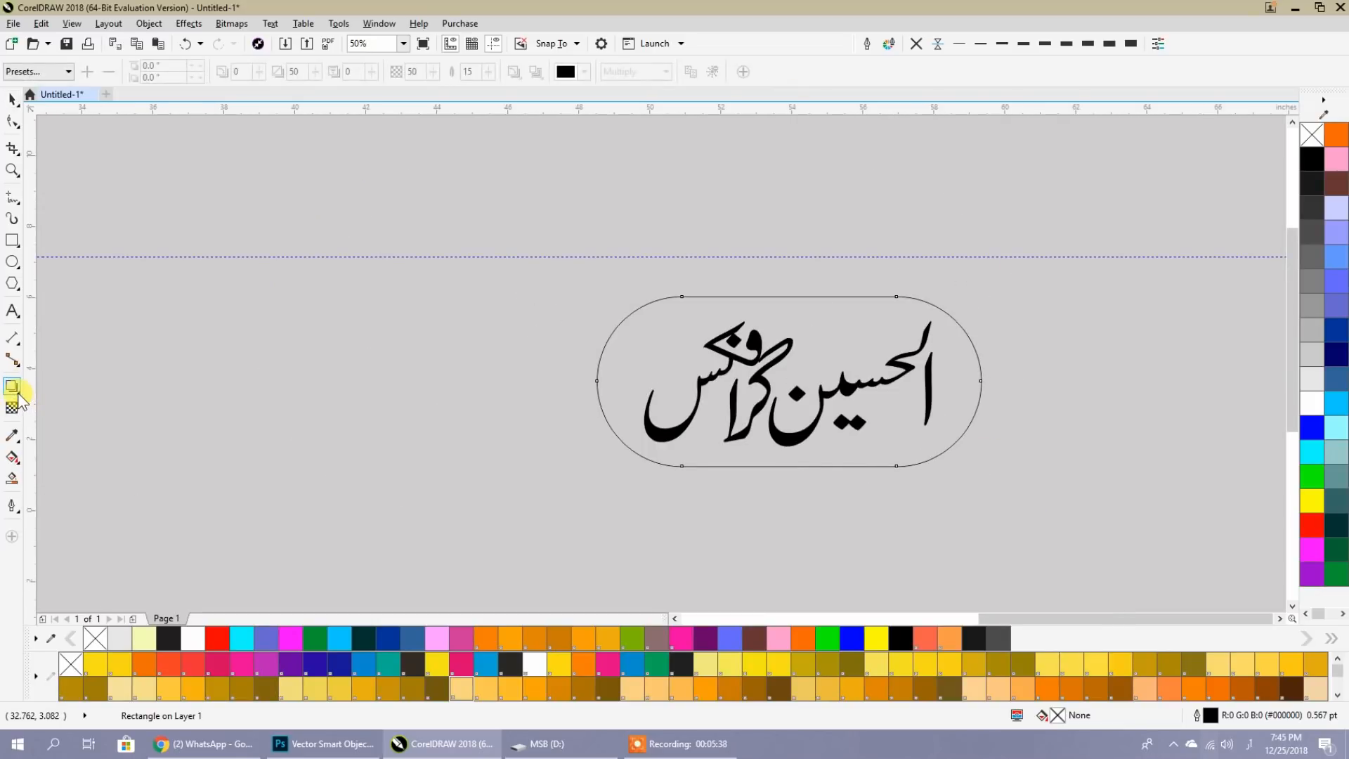
Switch to Chrome, close the WhatsApp tab and minimize the browser.
{"action": "left_click", "coordinate": [203, 743]}
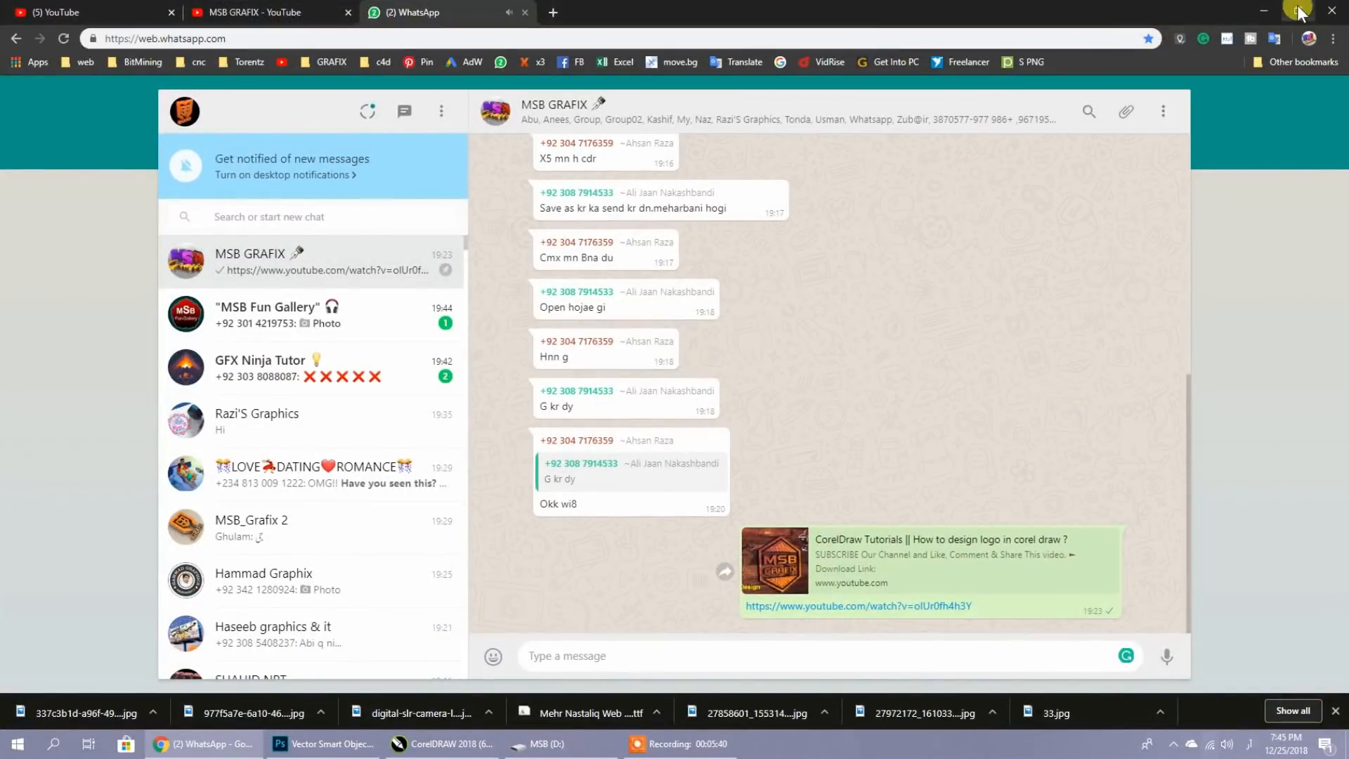
{"action": "middle_click", "coordinate": [429, 9]}
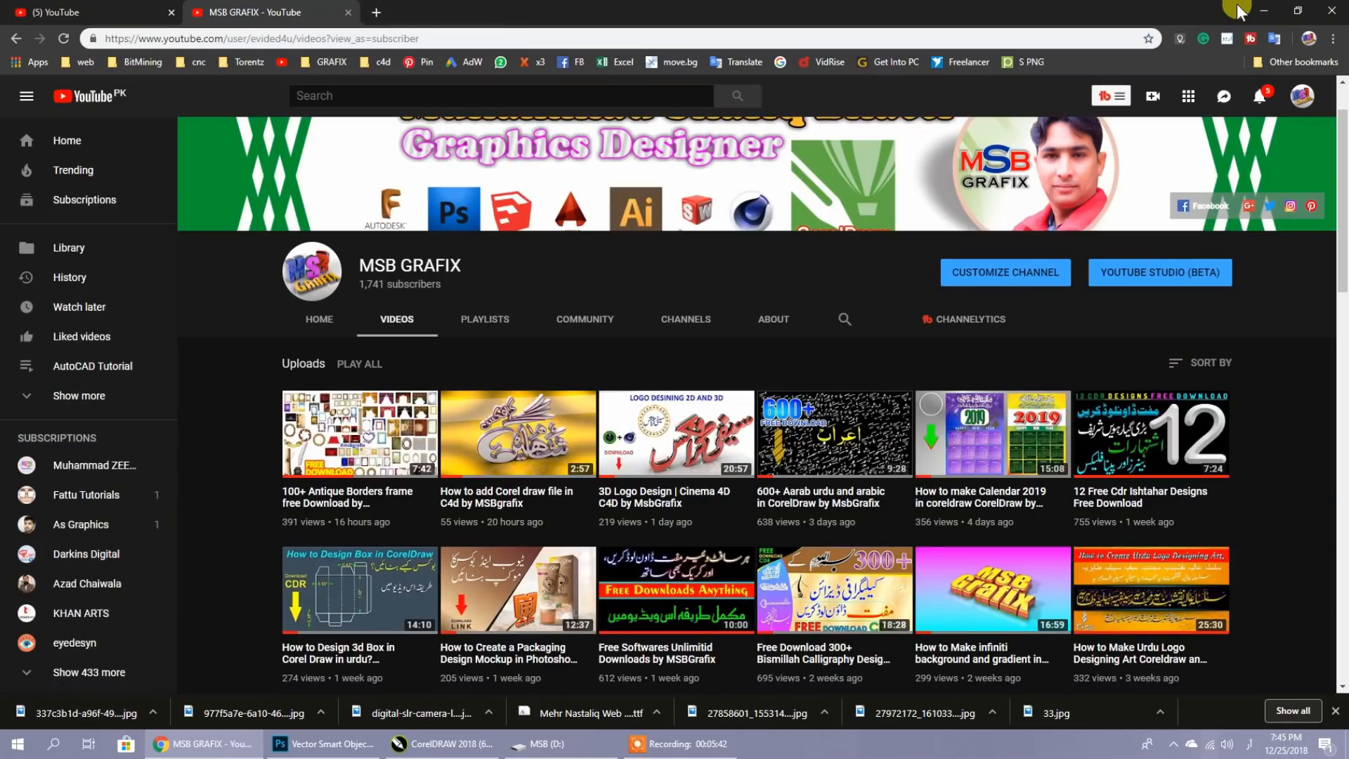
{"action": "left_click", "coordinate": [1263, 10]}
Add a one-step outside contour to the capsule frame with an offset of about 0.51 inch.
{"action": "left_click_drag", "start_coordinate": [982, 381], "coordinate": [823, 395]}
{"action": "key", "text": "ctrl+z"}
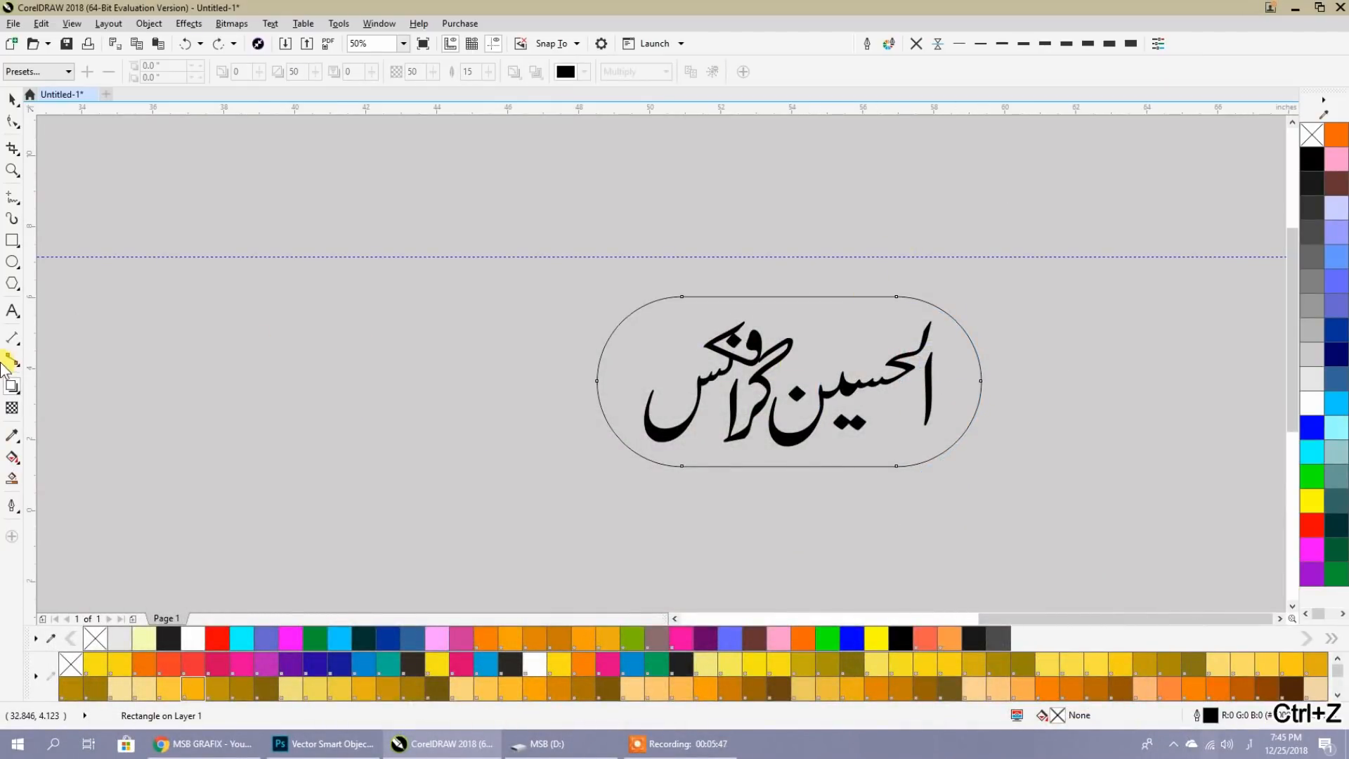
{"action": "right_click", "coordinate": [12, 389]}
{"action": "key", "text": "Escape"}
{"action": "left_click", "coordinate": [20, 396]}
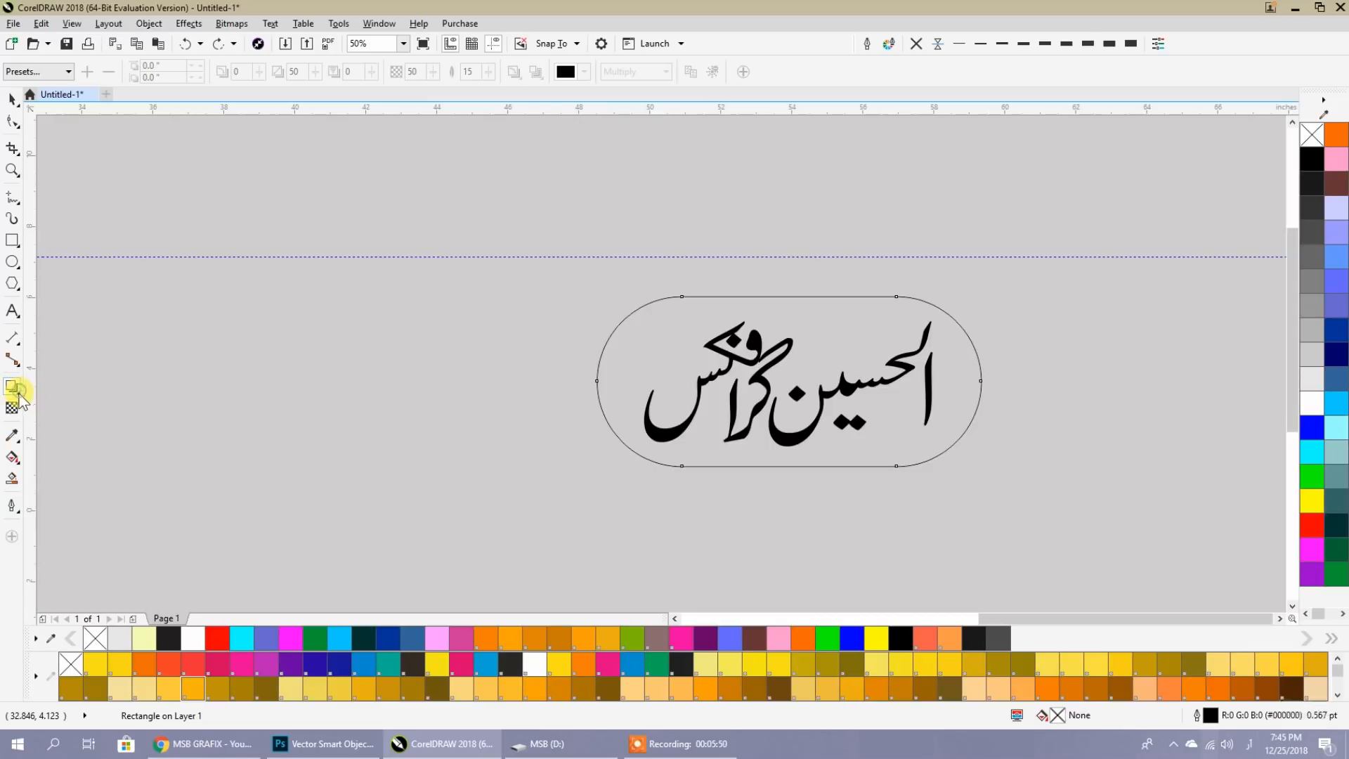
{"action": "left_click", "coordinate": [84, 403]}
{"action": "left_click_drag", "start_coordinate": [653, 444], "coordinate": [698, 488]}
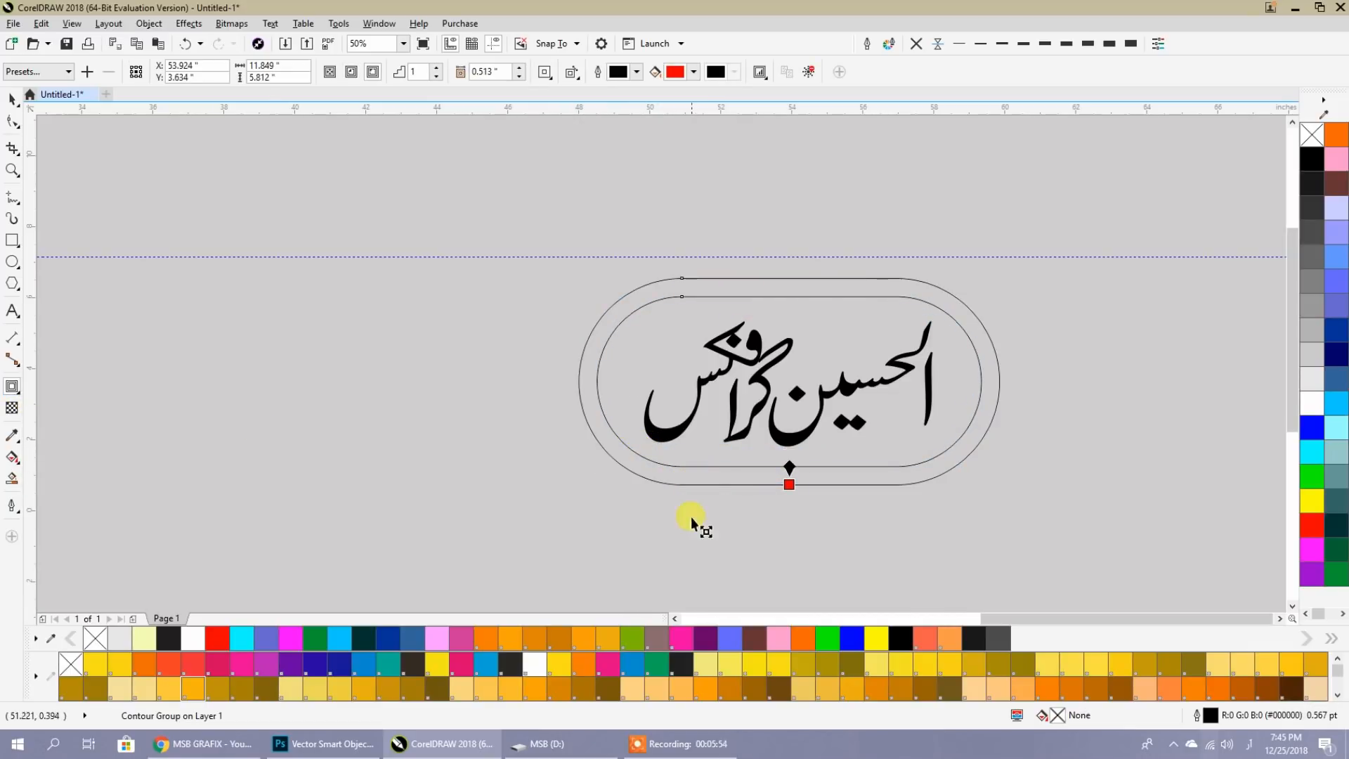
{"action": "left_click", "coordinate": [677, 743]}
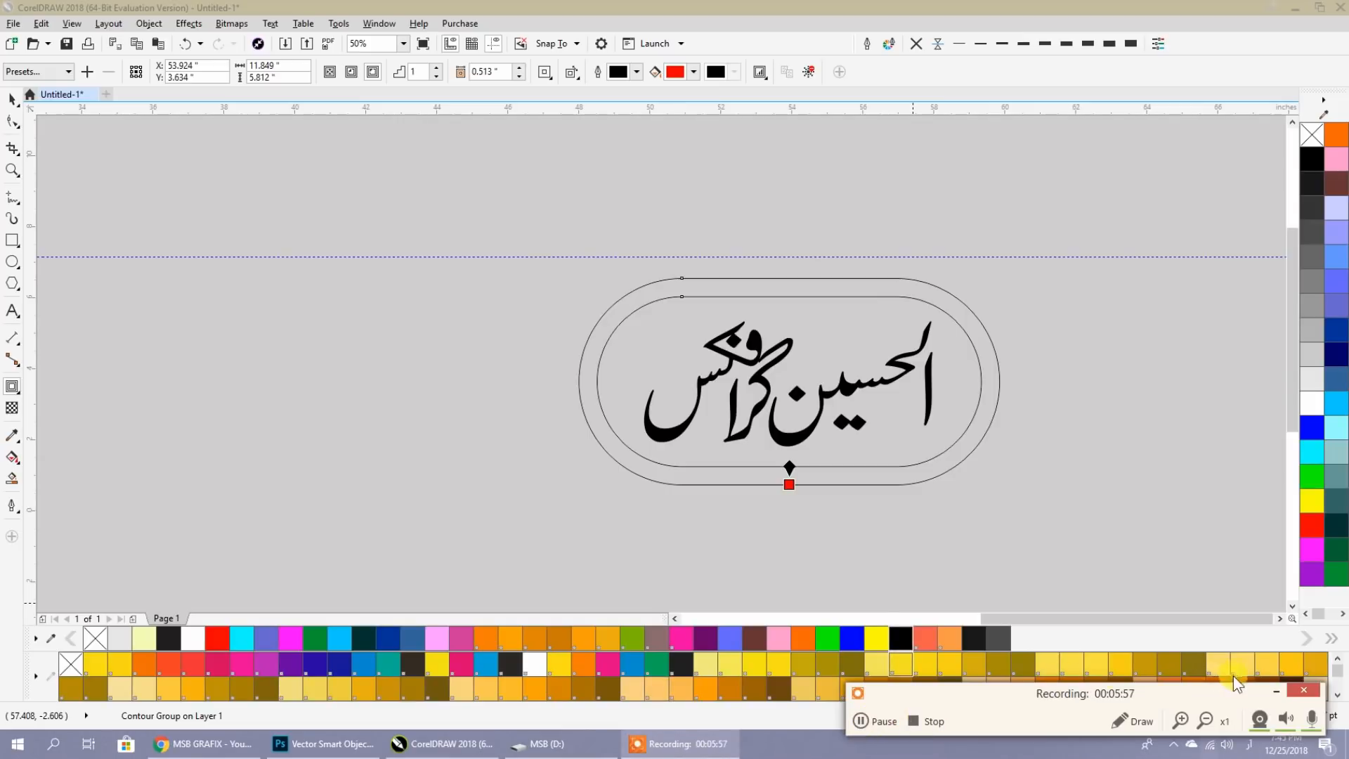
{"action": "left_click", "coordinate": [912, 462]}
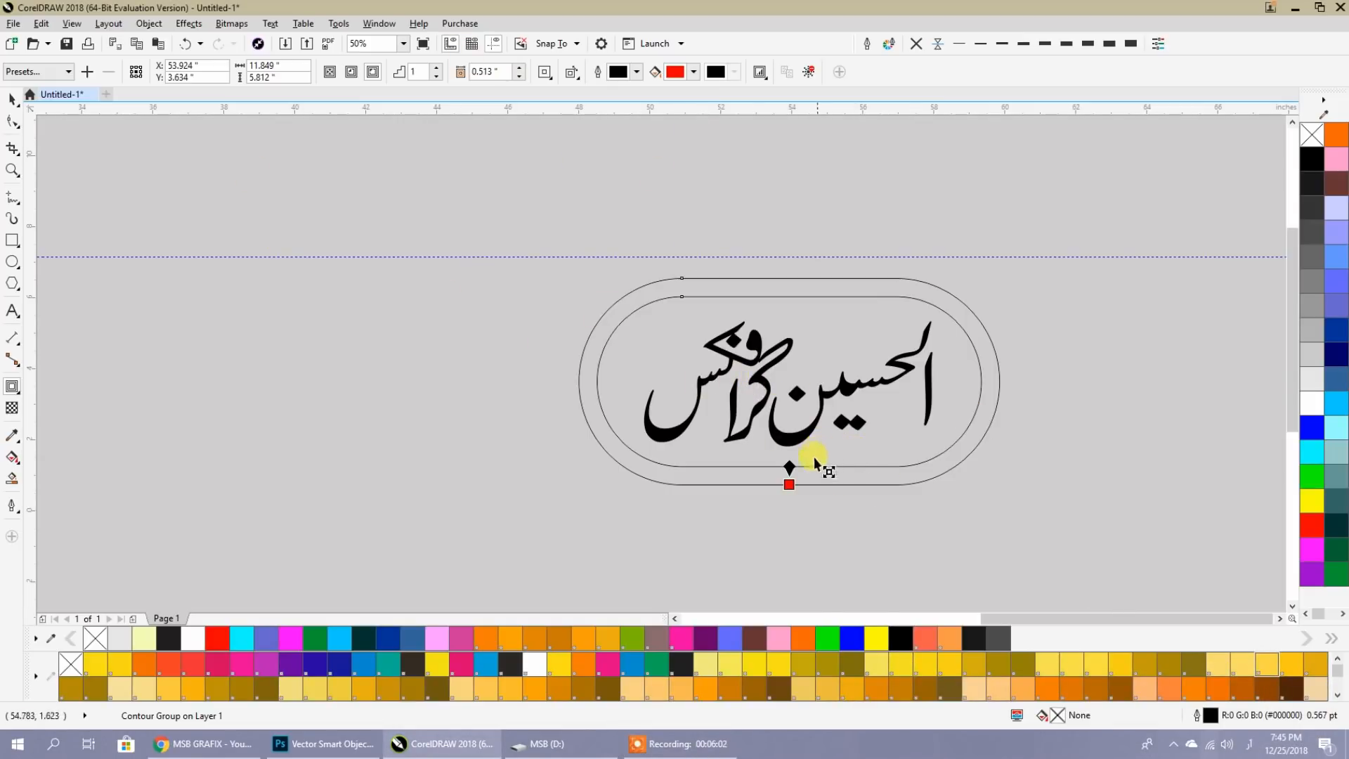
Reduce the frame's contour offset to about 0.21 inch and break the contour group apart.
{"action": "scroll", "coordinate": [790, 486], "scroll_direction": "up", "scroll_amount": 1}
{"action": "left_click_drag", "start_coordinate": [775, 490], "coordinate": [773, 470]}
{"action": "left_click", "coordinate": [12, 99]}
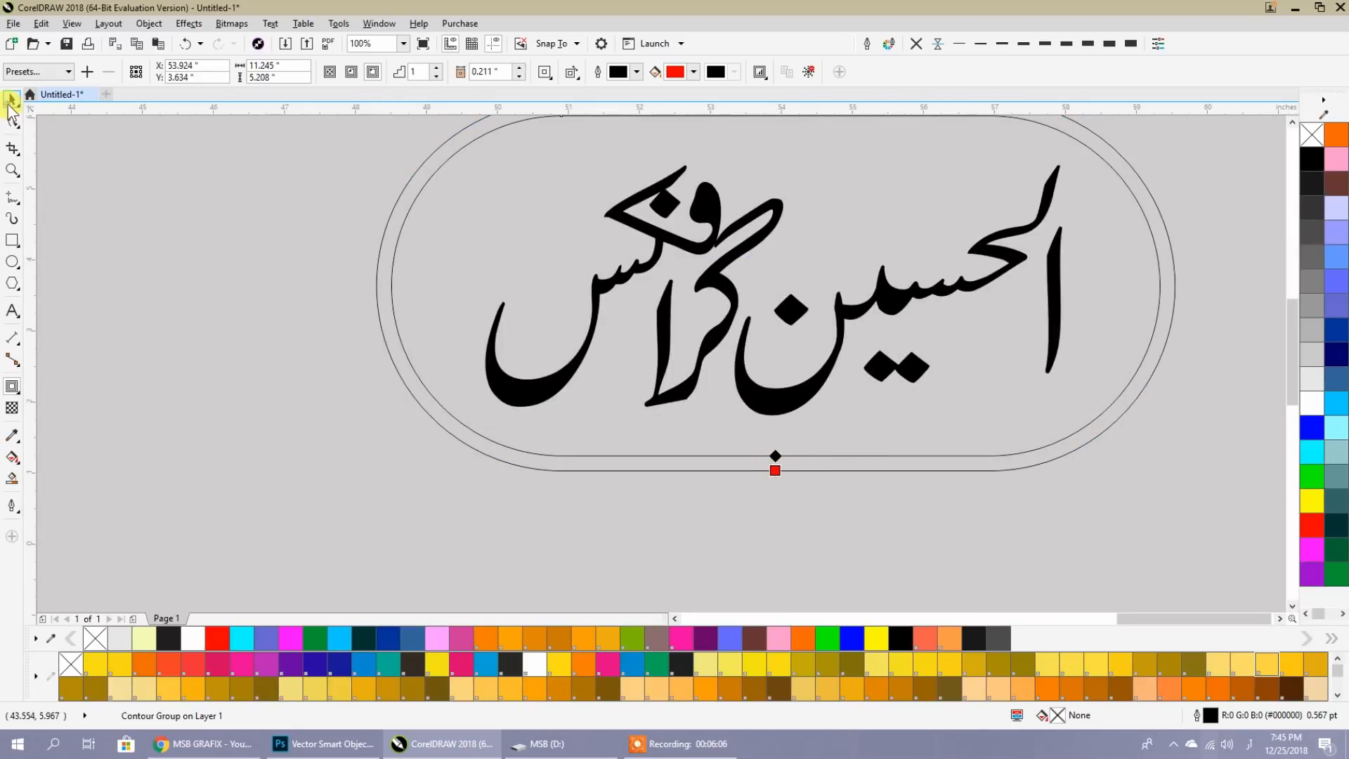
{"action": "scroll", "coordinate": [637, 441], "scroll_direction": "down", "scroll_amount": 1}
{"action": "key", "text": "ctrl+k"}
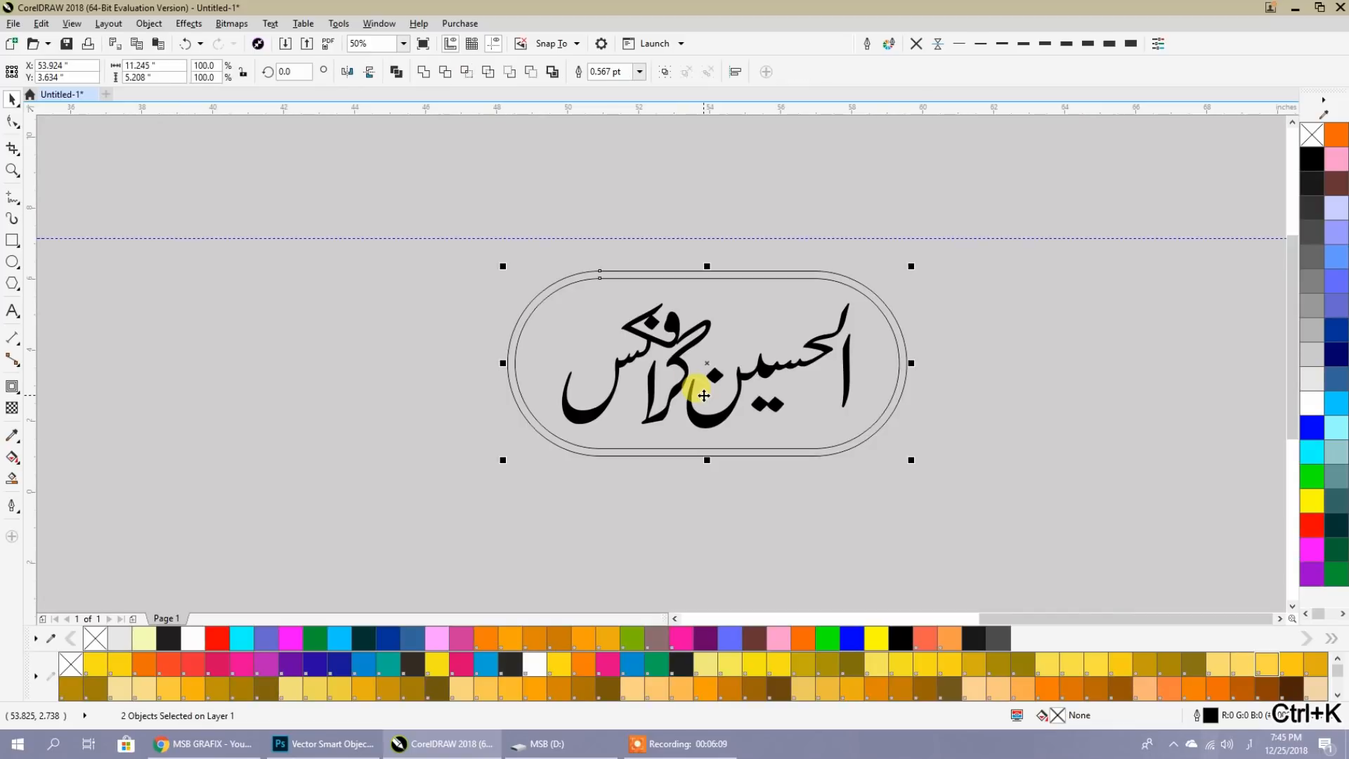
Combine the two nested capsule outlines into a single ring and fill it with red.
{"action": "left_click", "coordinate": [1040, 415]}
{"action": "left_click_drag", "start_coordinate": [964, 420], "coordinate": [875, 371]}
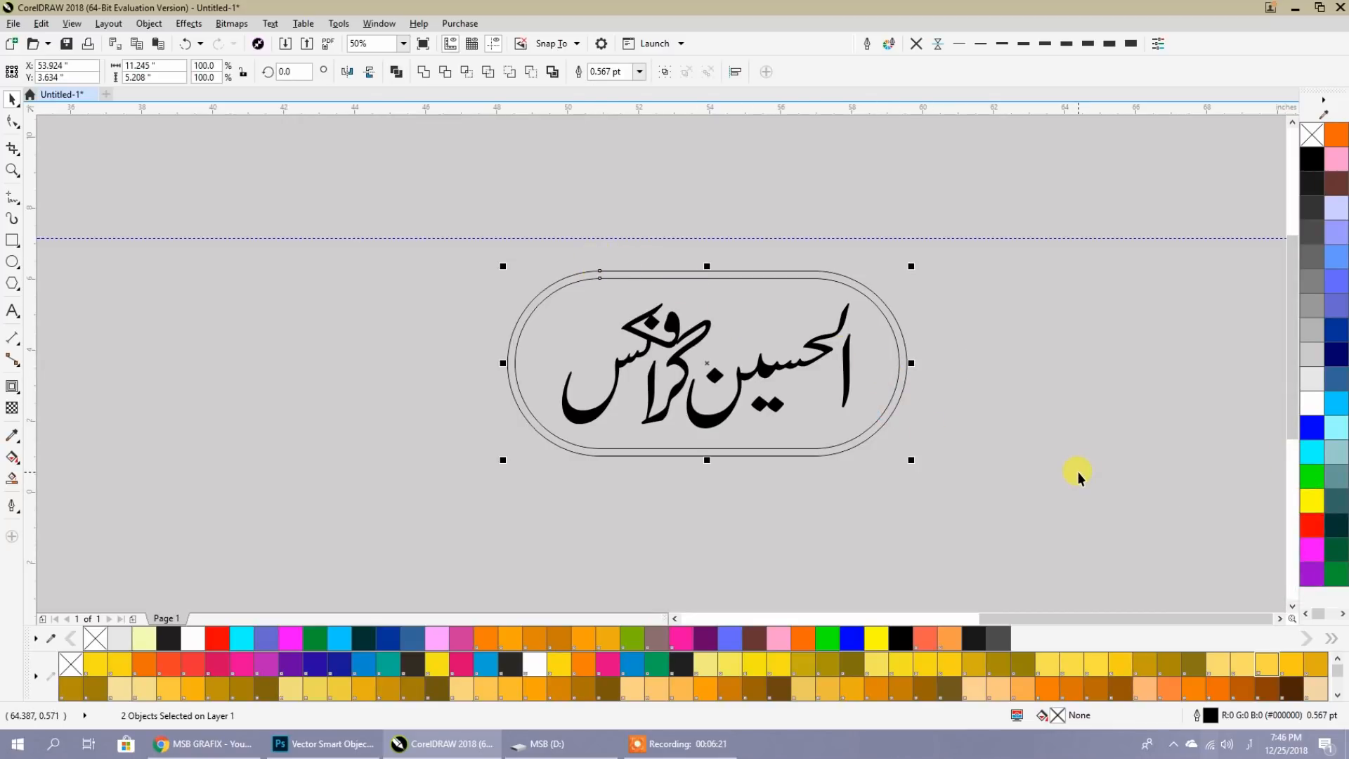
{"action": "key", "text": "ctrl+l"}
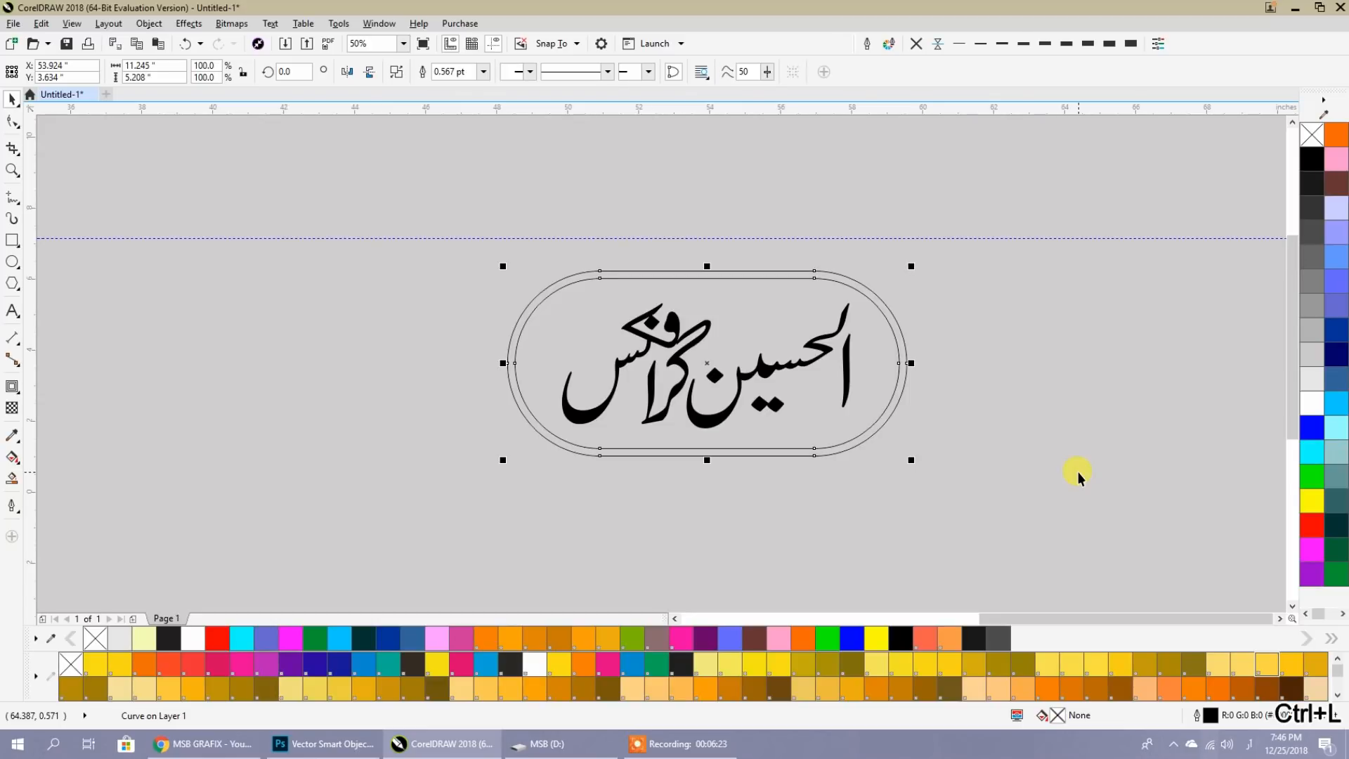
{"action": "left_click", "coordinate": [1312, 527]}
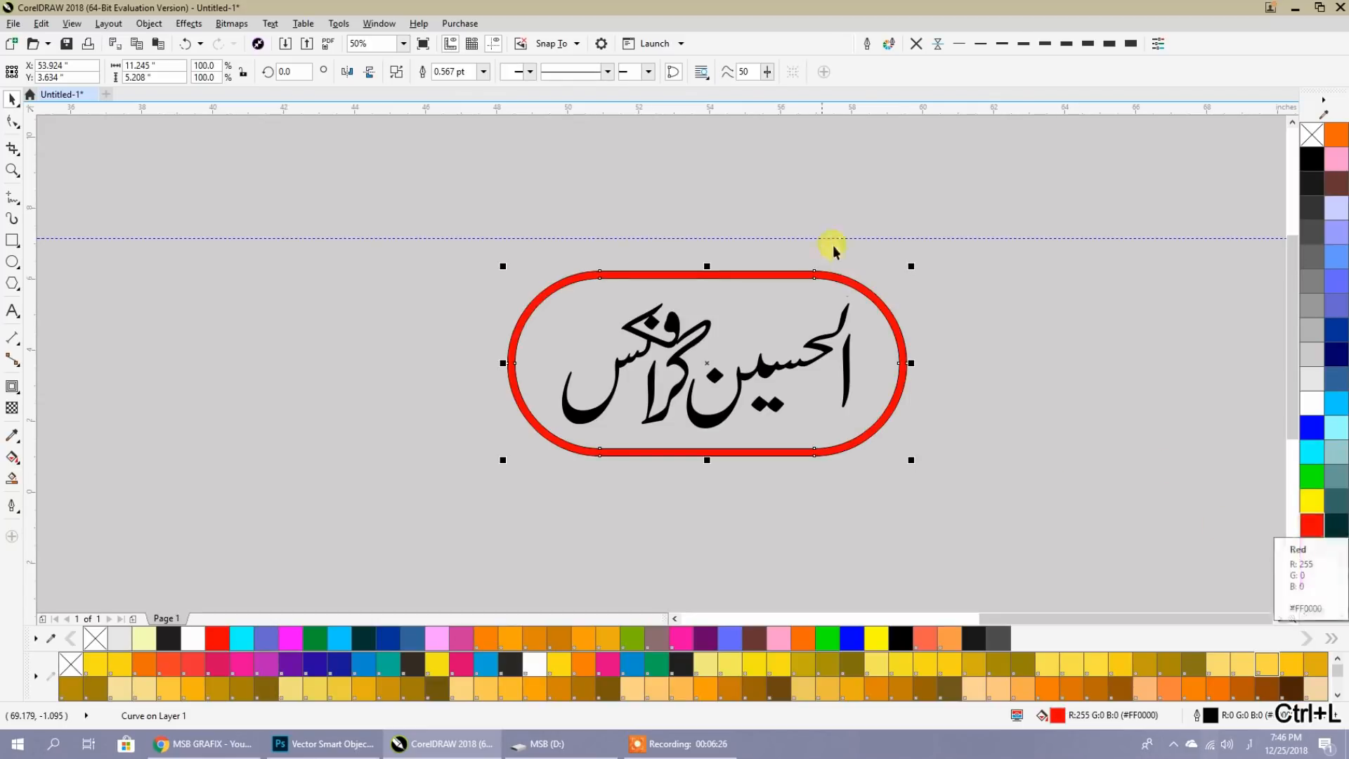
Try to combine the red frame and both words into one curve.
{"action": "left_click", "coordinate": [946, 390]}
{"action": "left_click", "coordinate": [609, 402]}
{"action": "left_click_drag", "start_coordinate": [976, 485], "coordinate": [464, 223]}
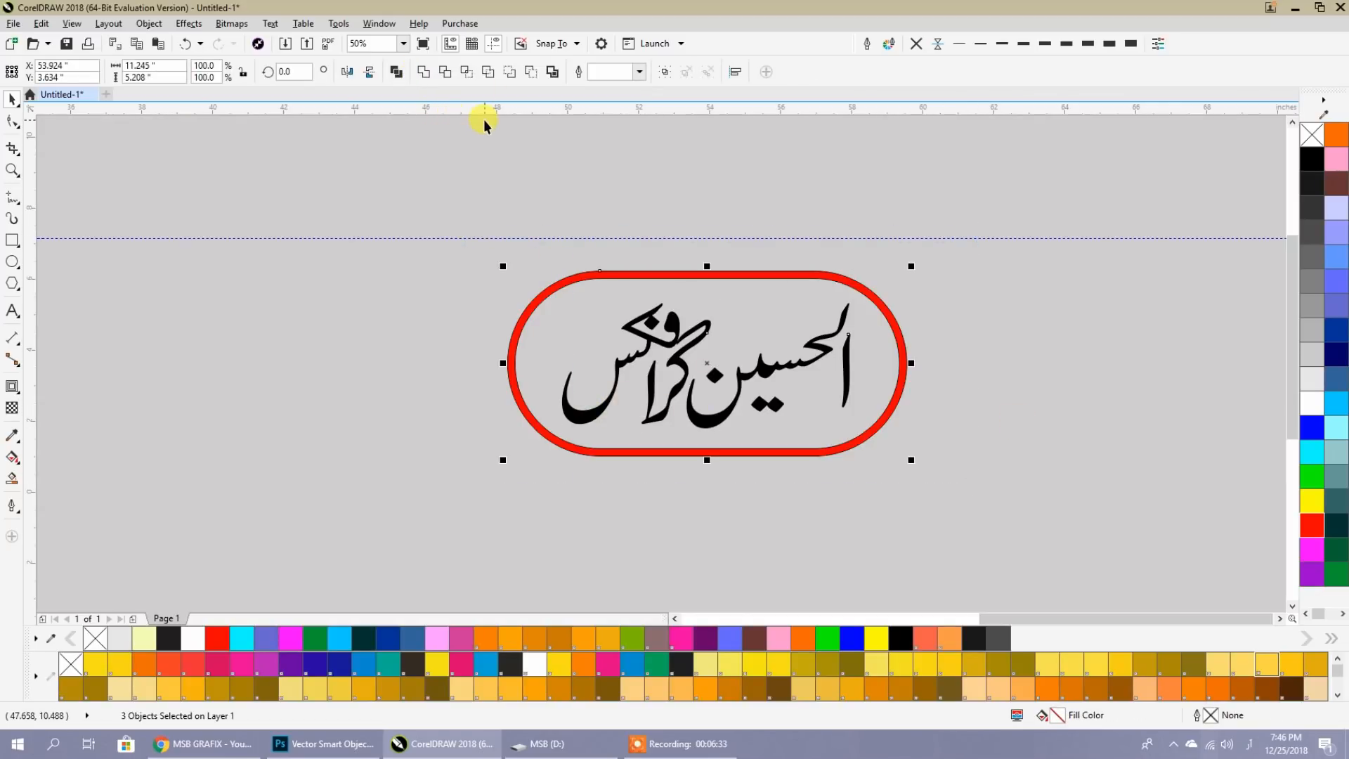
{"action": "key", "text": "ctrl+l"}
{"action": "key", "text": "ctrl+z"}
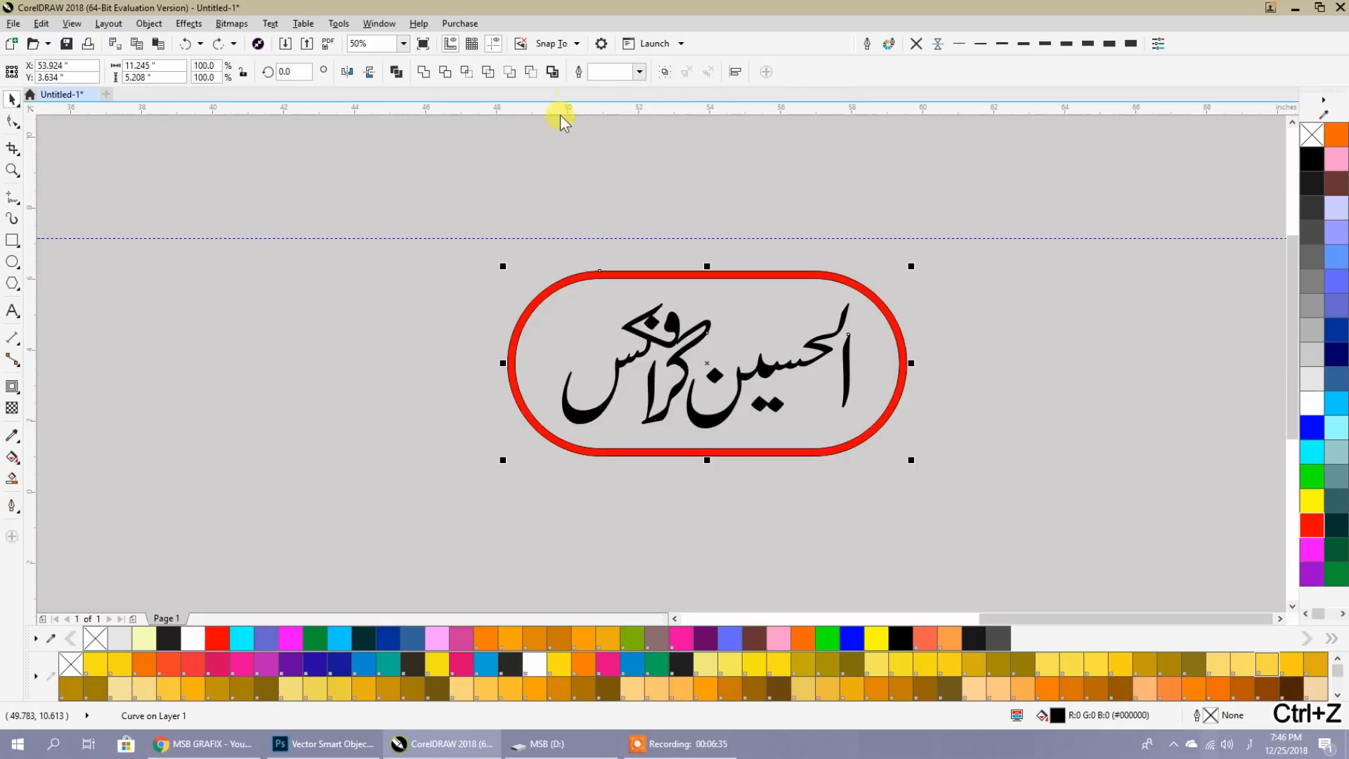
{"action": "left_click", "coordinate": [402, 74]}
{"action": "key", "text": "ctrl+z"}
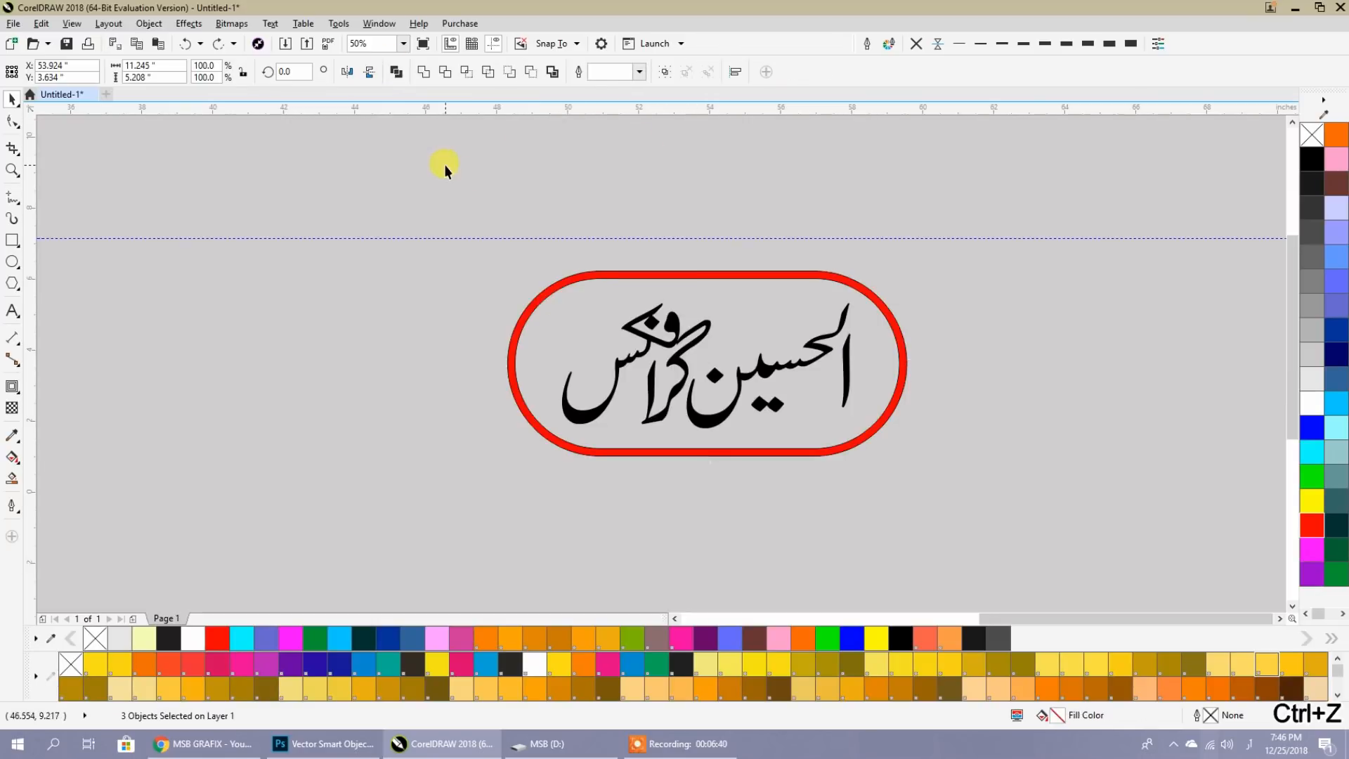
Move the red frame away from the lettering and combine the two words into a single curve.
{"action": "left_click", "coordinate": [444, 164]}
{"action": "left_click_drag", "start_coordinate": [832, 411], "coordinate": [511, 399]}
{"action": "left_click", "coordinate": [602, 404]}
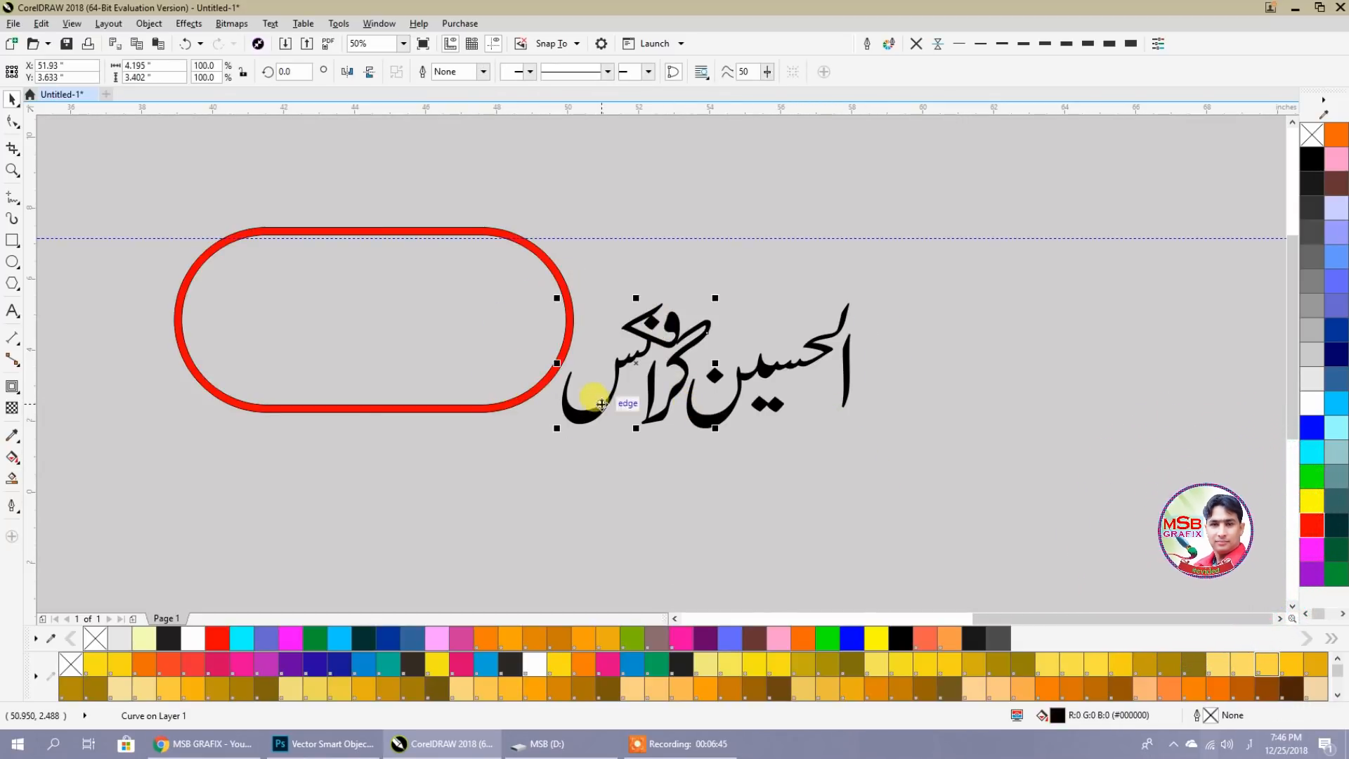
{"action": "left_click_drag", "start_coordinate": [874, 266], "coordinate": [503, 436]}
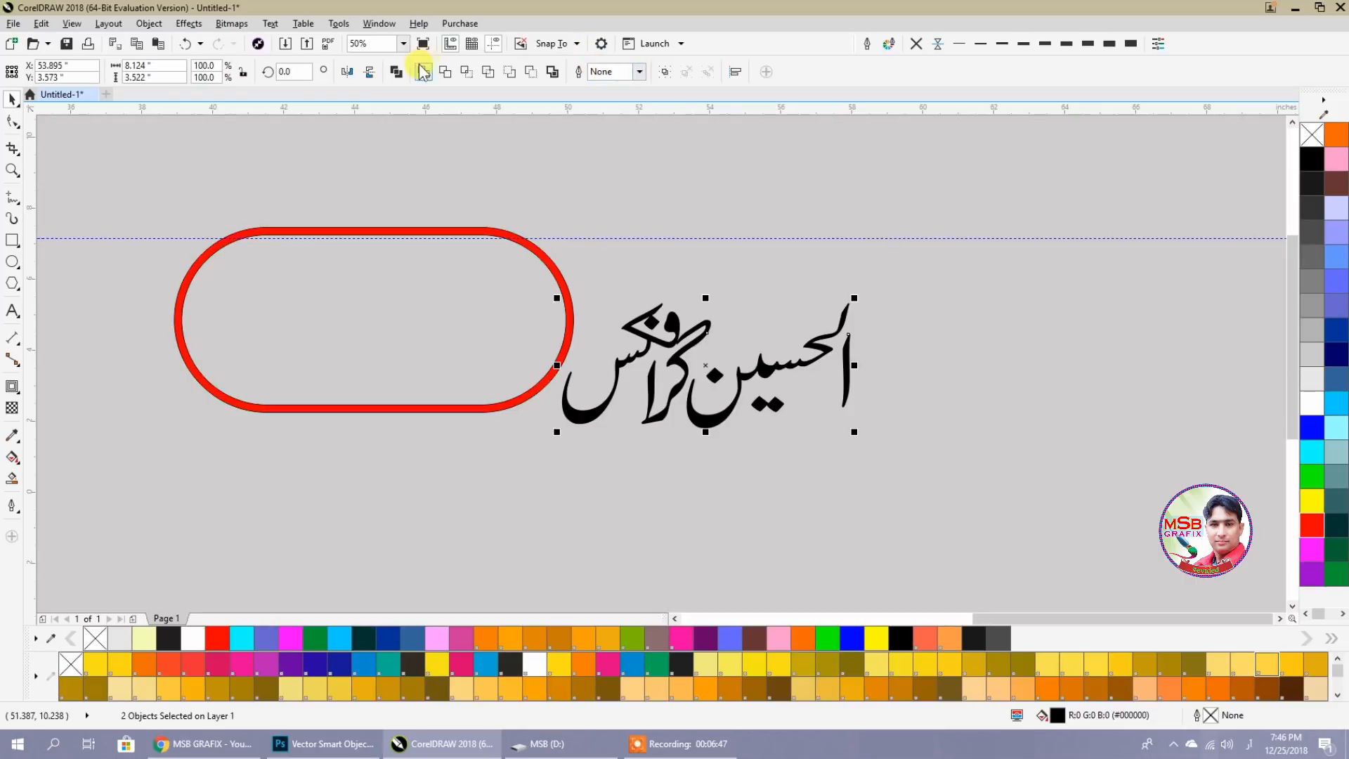
{"action": "left_click", "coordinate": [394, 71]}
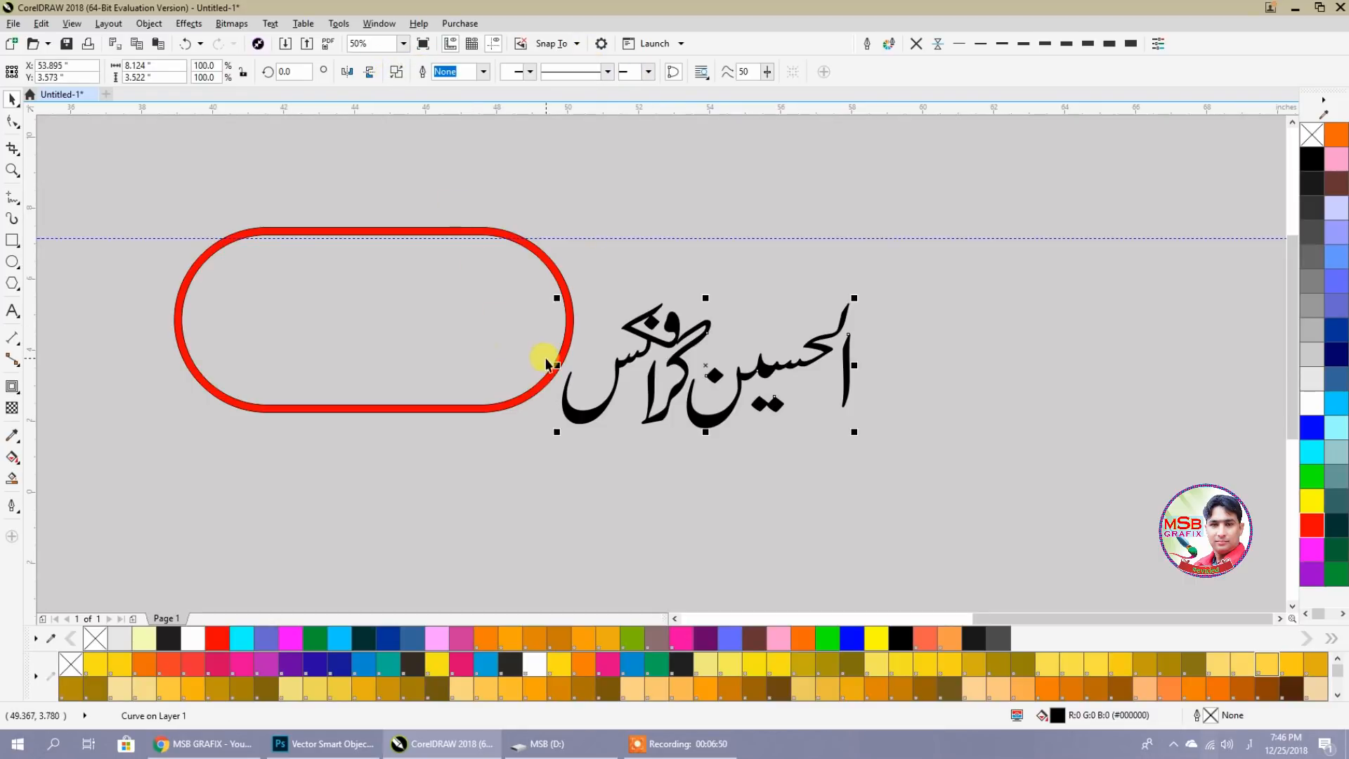
Center the lettering horizontally and vertically within the red frame and combine both into one red curve.
{"action": "left_click", "coordinate": [547, 383], "text": "shift"}
{"action": "key", "text": "e"}
{"action": "key", "text": "c"}
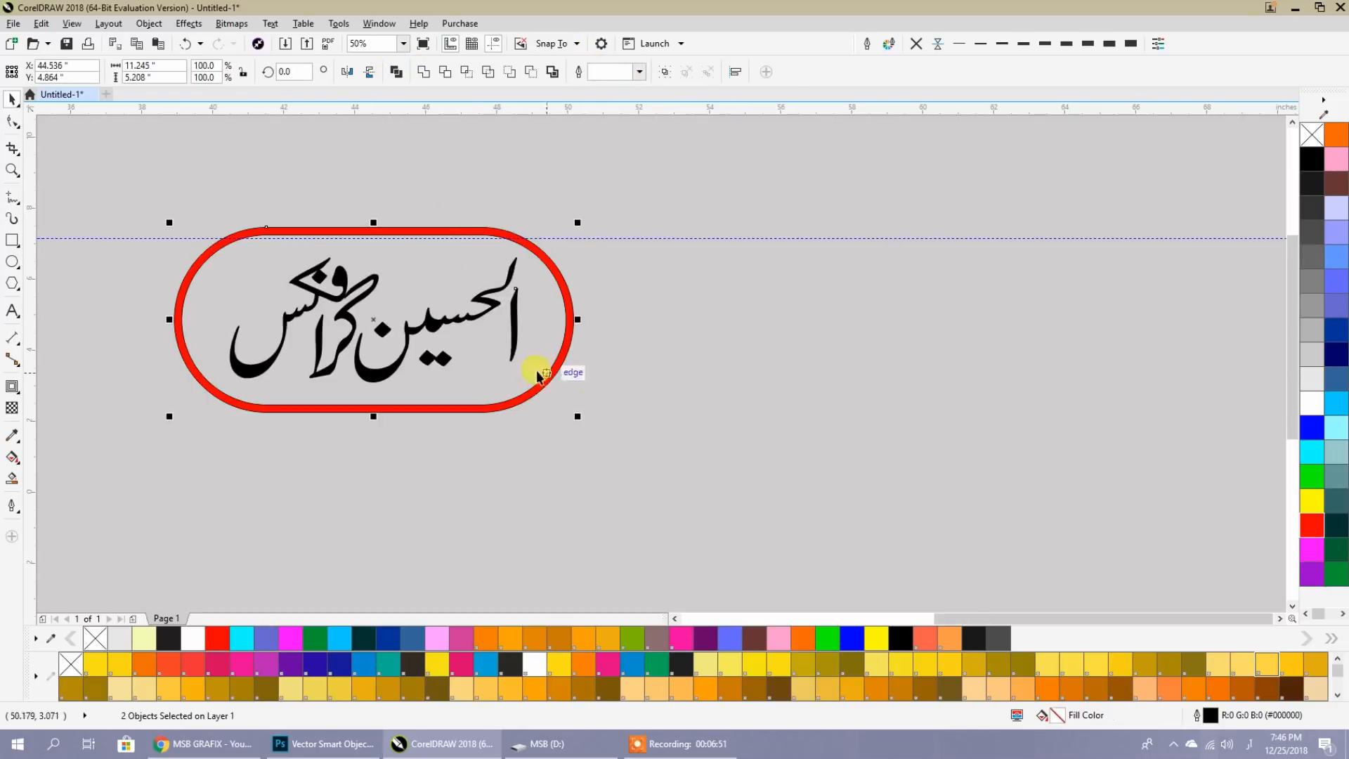
{"action": "left_click", "coordinate": [395, 73]}
{"action": "key", "text": "p"}
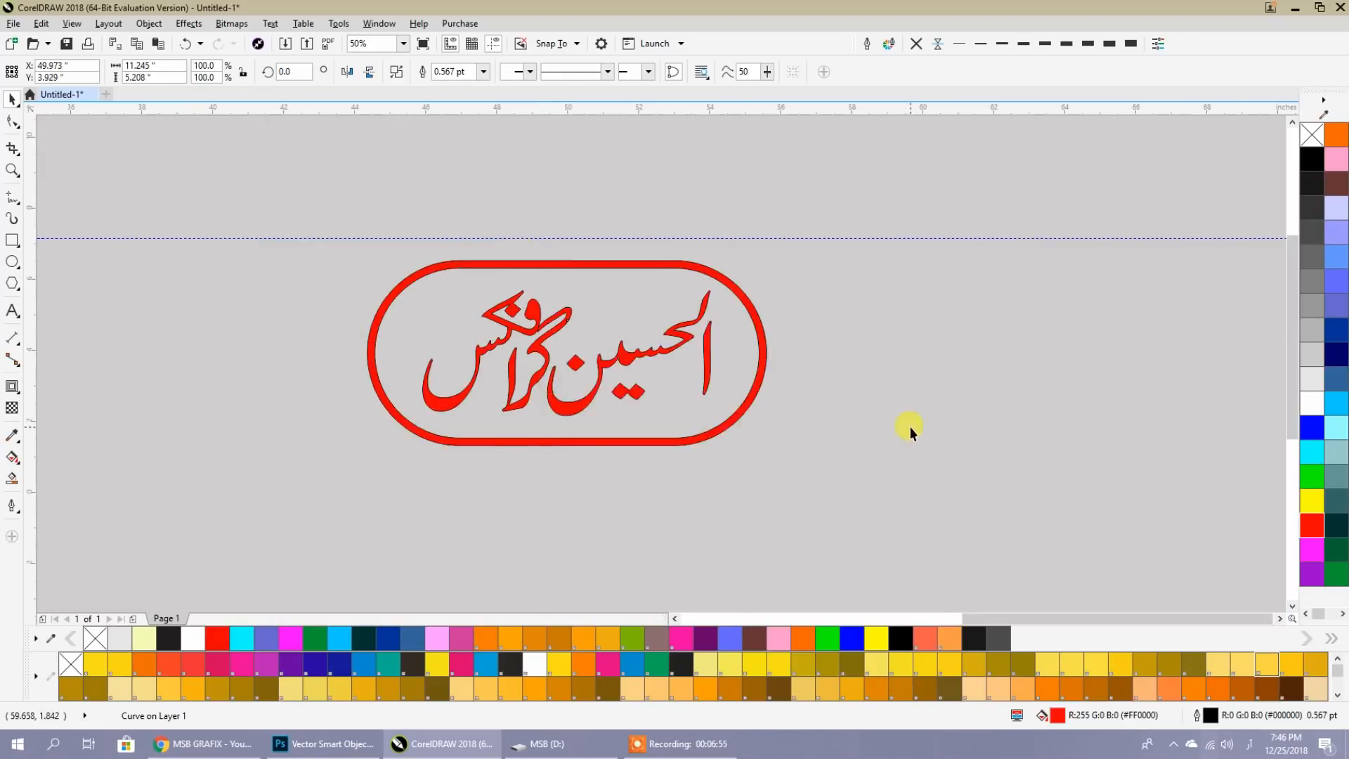
Reposition the combined red logo on the drawing area and remove its outline.
{"action": "left_click", "coordinate": [906, 427]}
{"action": "left_click_drag", "start_coordinate": [708, 358], "coordinate": [771, 275]}
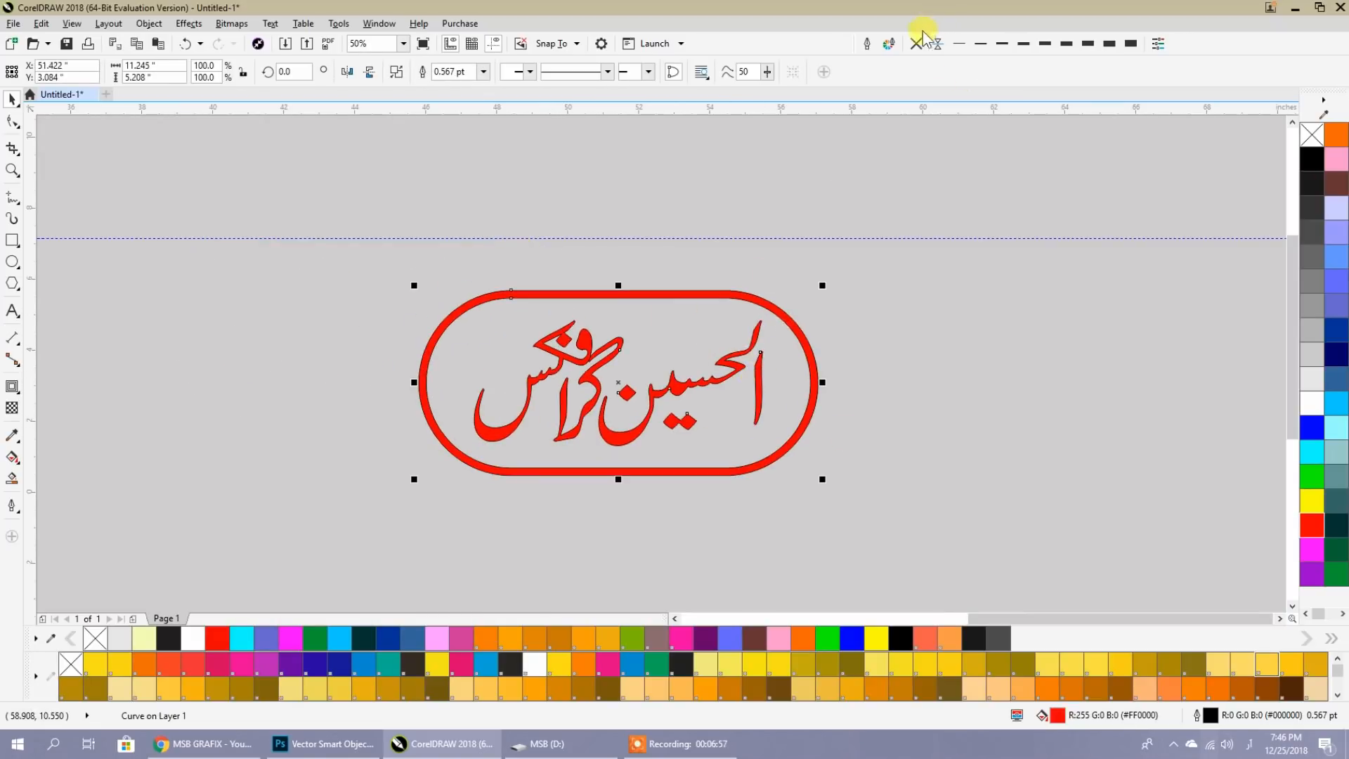
{"action": "left_click", "coordinate": [883, 364]}
{"action": "scroll", "coordinate": [687, 430], "scroll_direction": "up", "scroll_amount": 2}
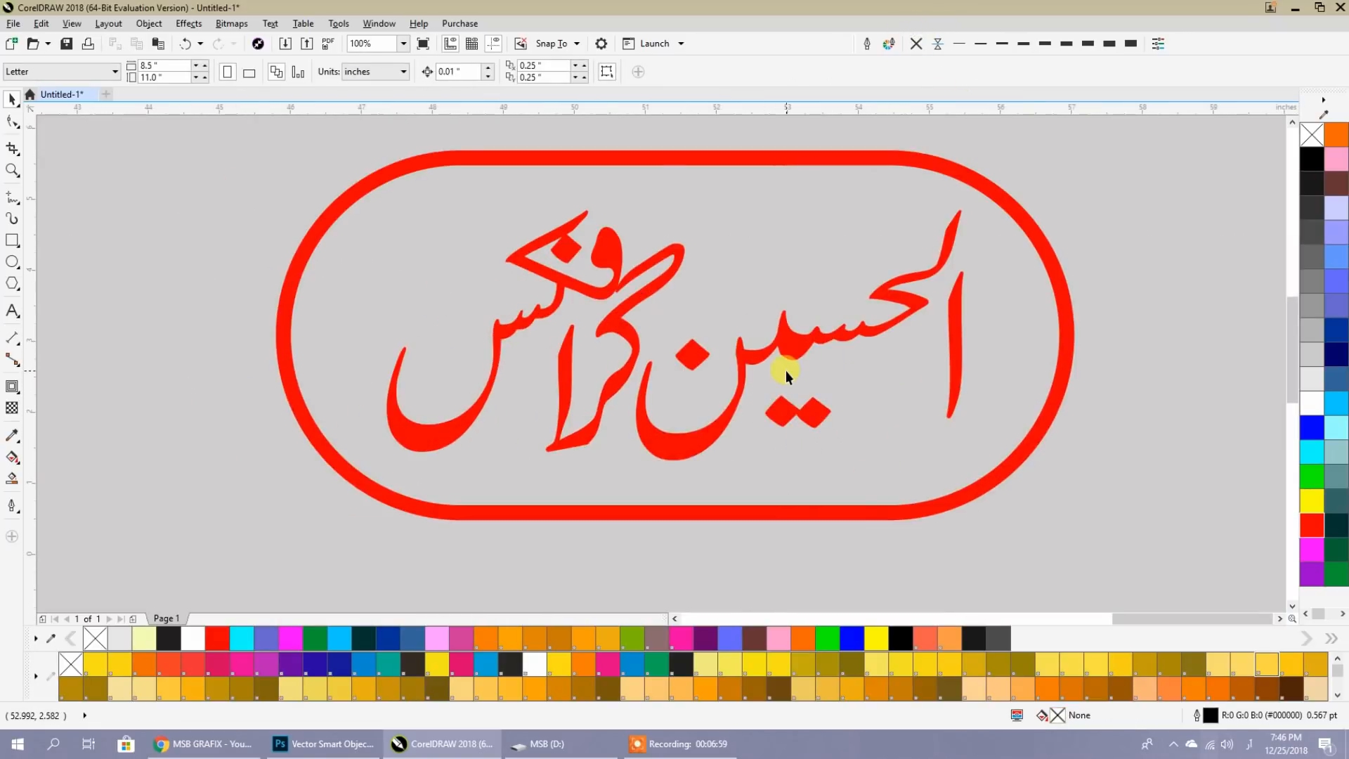
Switch to Photoshop to check the 3D mockup in Bhatti logo.psd, and return to CorelDRAW.
{"action": "left_click", "coordinate": [204, 743]}
{"action": "left_click", "coordinate": [203, 743]}
{"action": "left_click", "coordinate": [295, 743]}
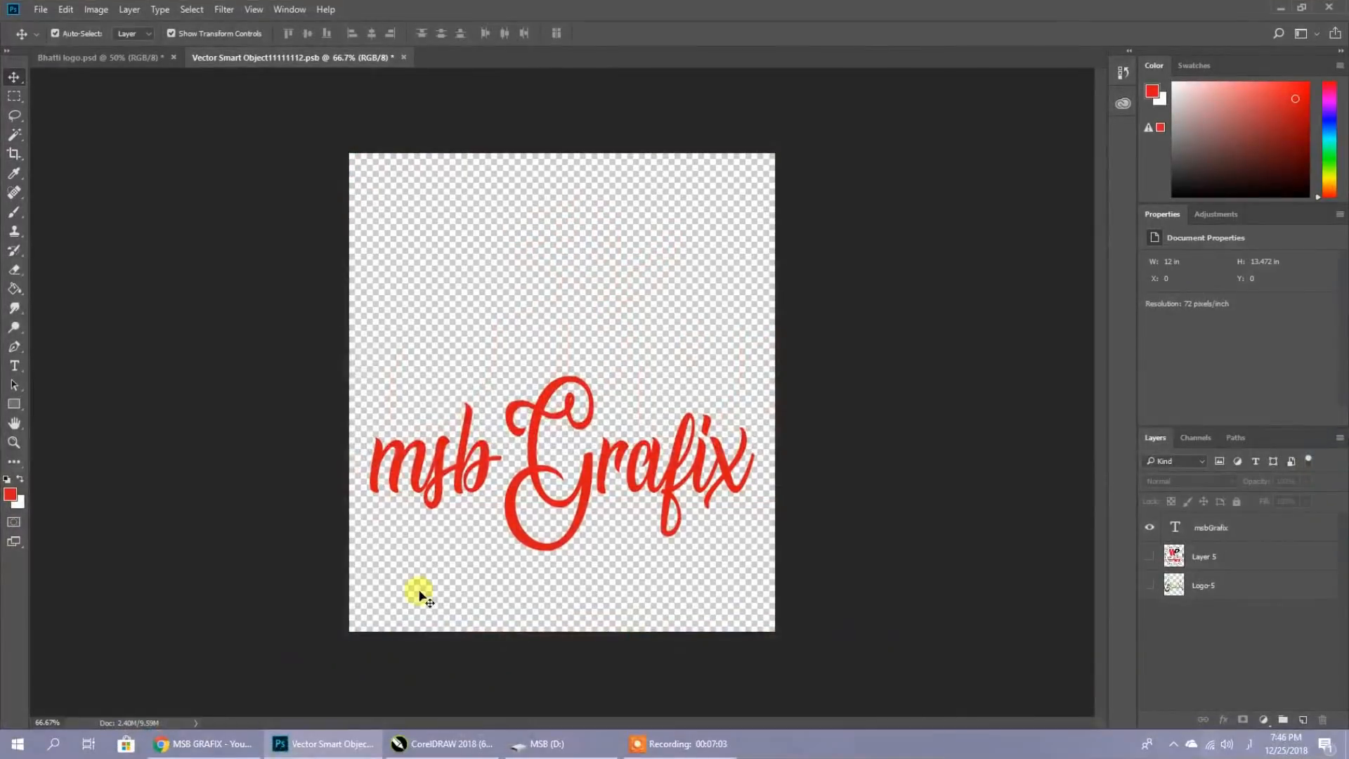
{"action": "left_click", "coordinate": [158, 58]}
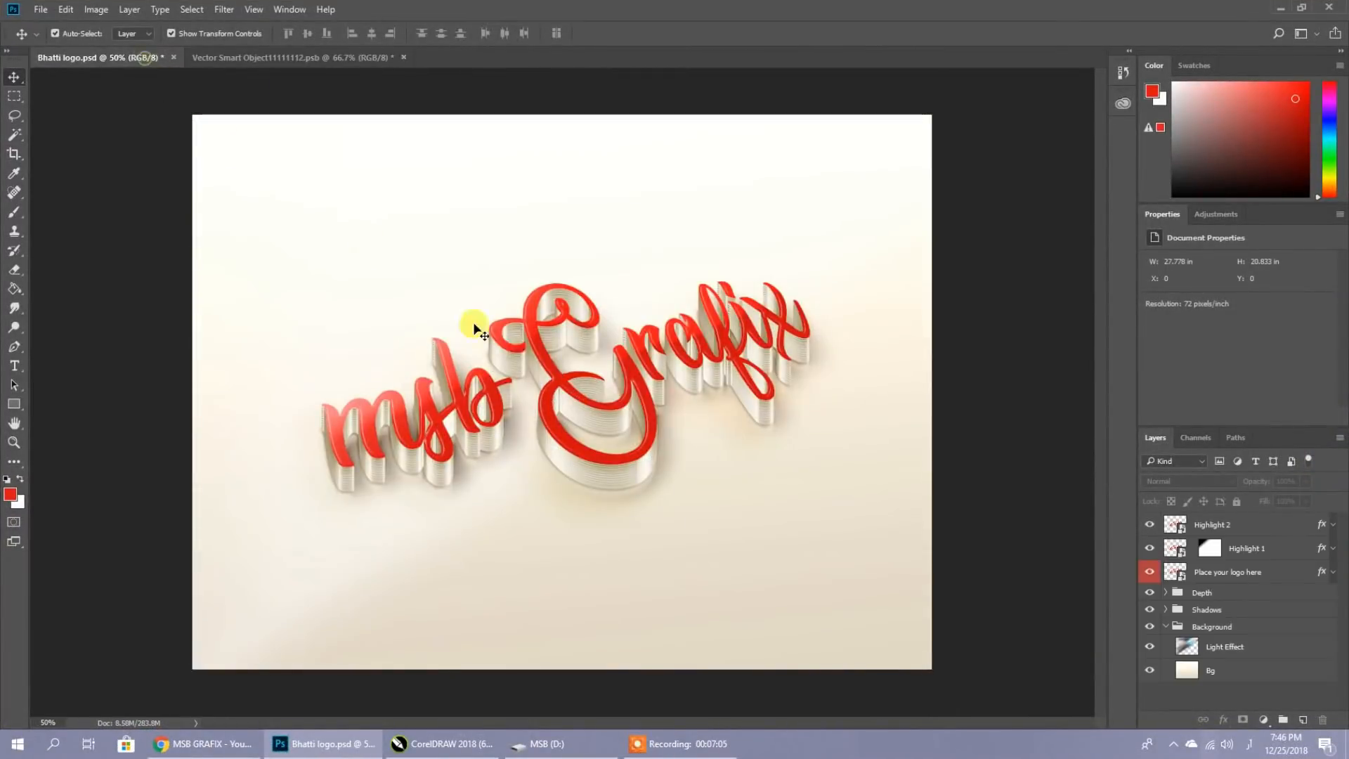
{"action": "left_click", "coordinate": [446, 742]}
Apply a linear red-to-white fountain fill across the whole logo, running diagonally from its lower left to its upper right.
{"action": "left_click", "coordinate": [582, 416]}
{"action": "left_click", "coordinate": [11, 456]}
{"action": "left_click_drag", "start_coordinate": [299, 440], "coordinate": [999, 162]}
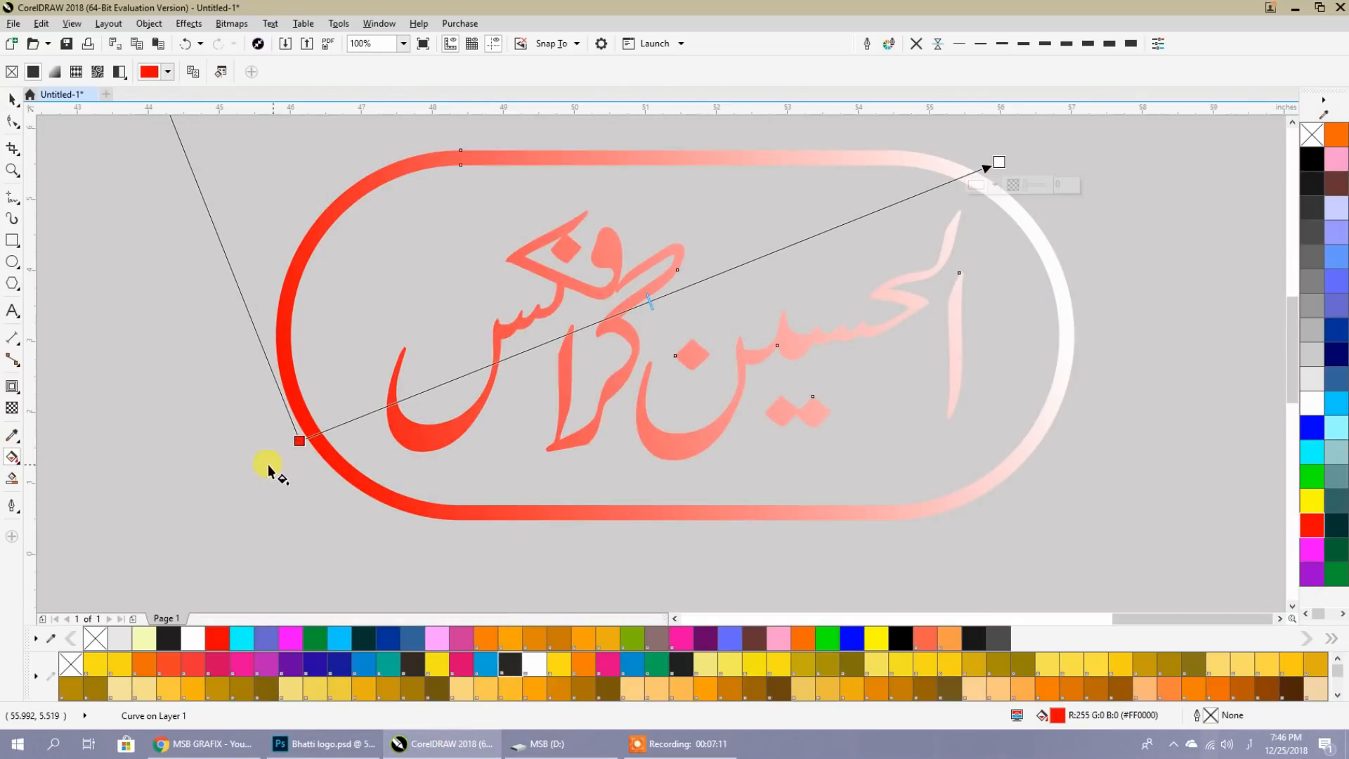
{"action": "left_click_drag", "start_coordinate": [298, 441], "coordinate": [294, 499]}
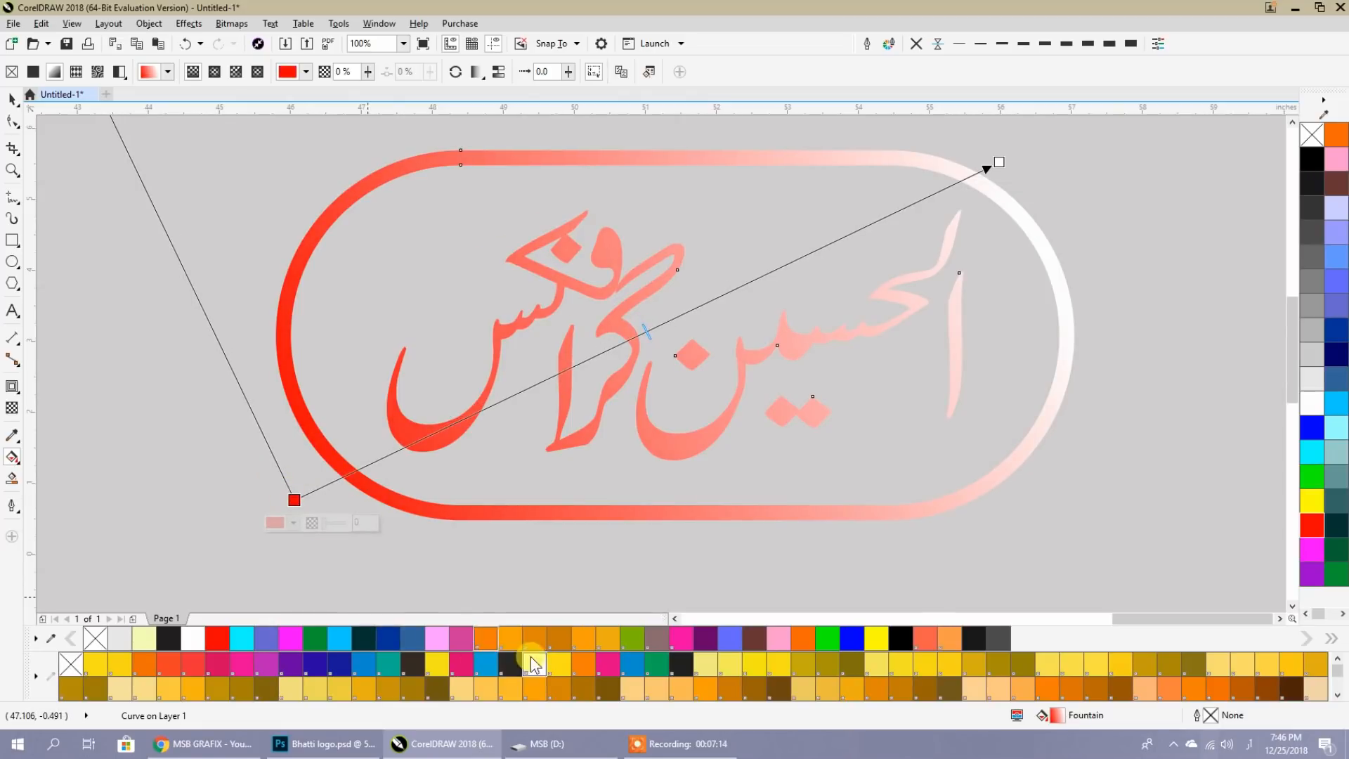
Recolour both ends of the logo's fountain fill orange and add a yellow colour node at about 52% along it.
{"action": "left_click", "coordinate": [582, 666]}
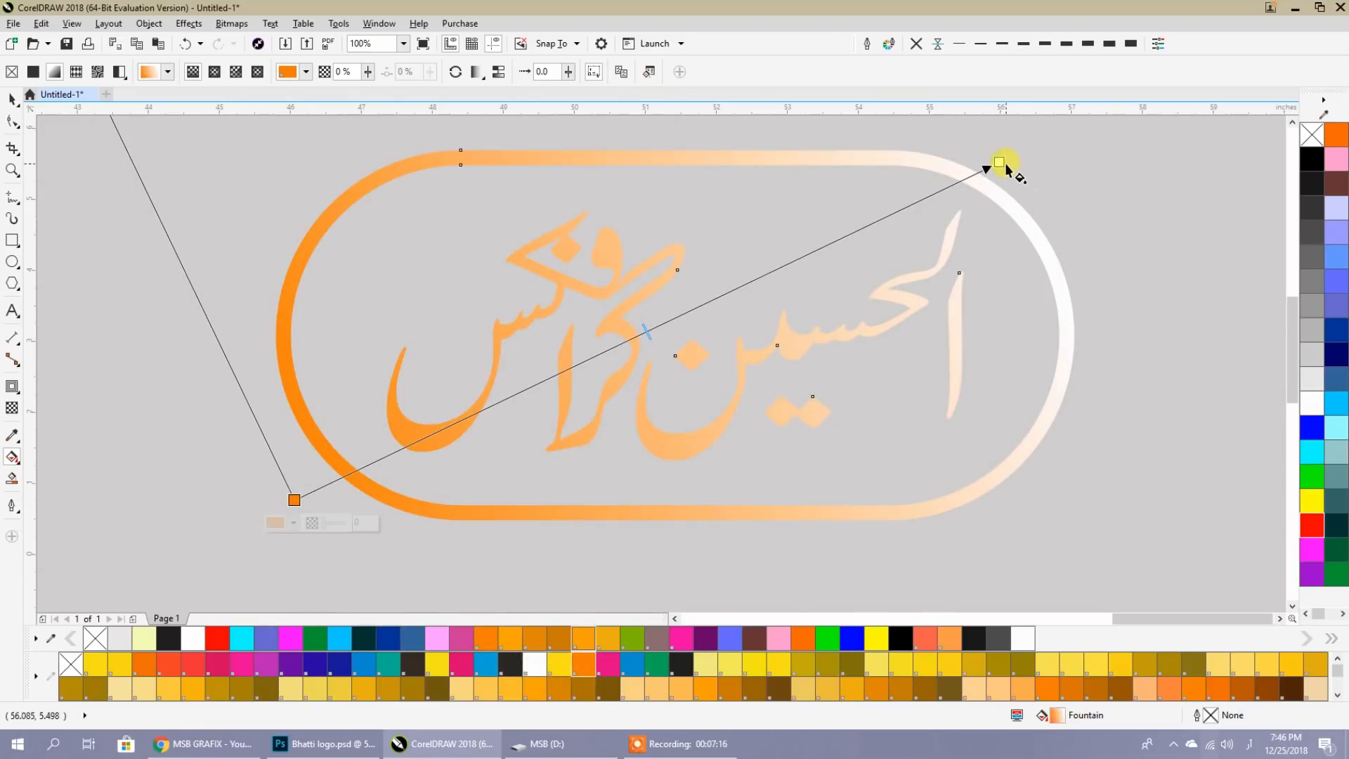
{"action": "left_click", "coordinate": [999, 162]}
{"action": "left_click", "coordinate": [583, 665]}
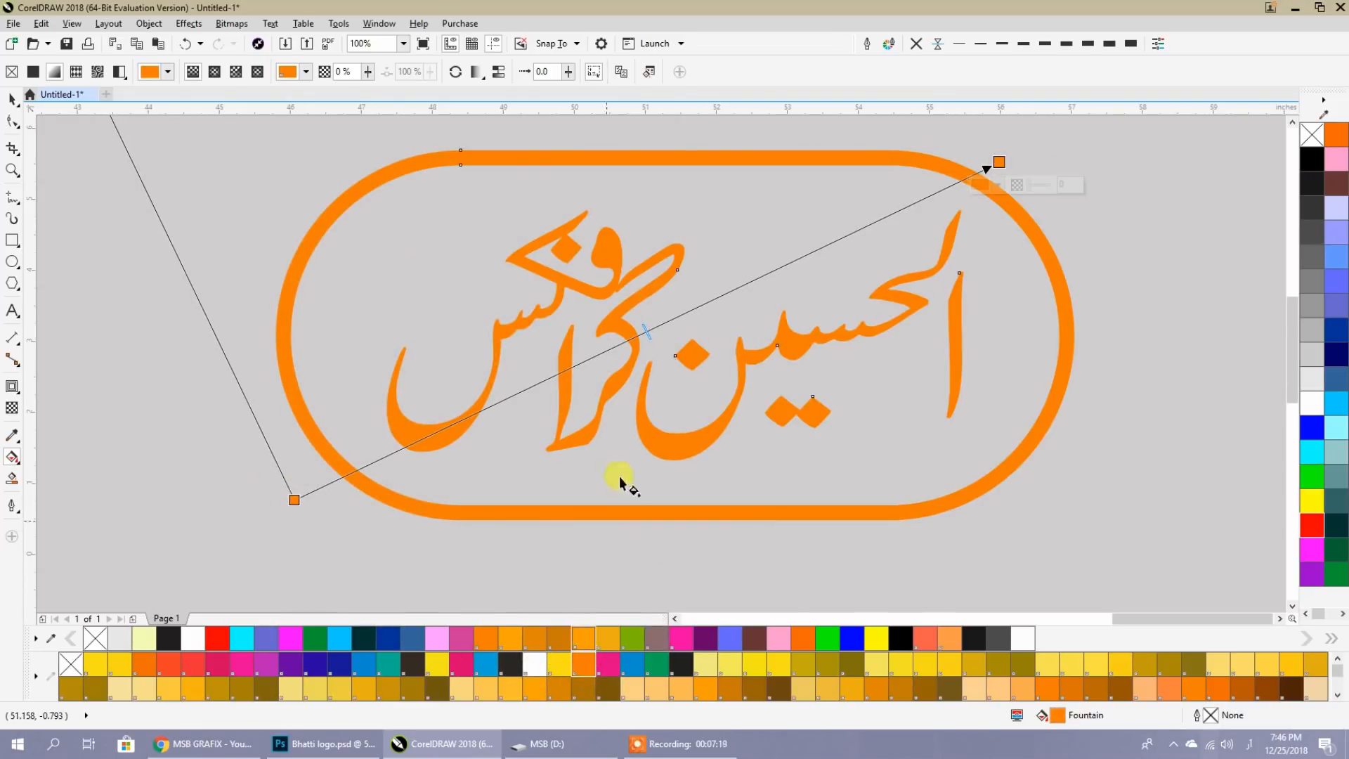
{"action": "double_click", "coordinate": [662, 323]}
{"action": "left_click", "coordinate": [1310, 500]}
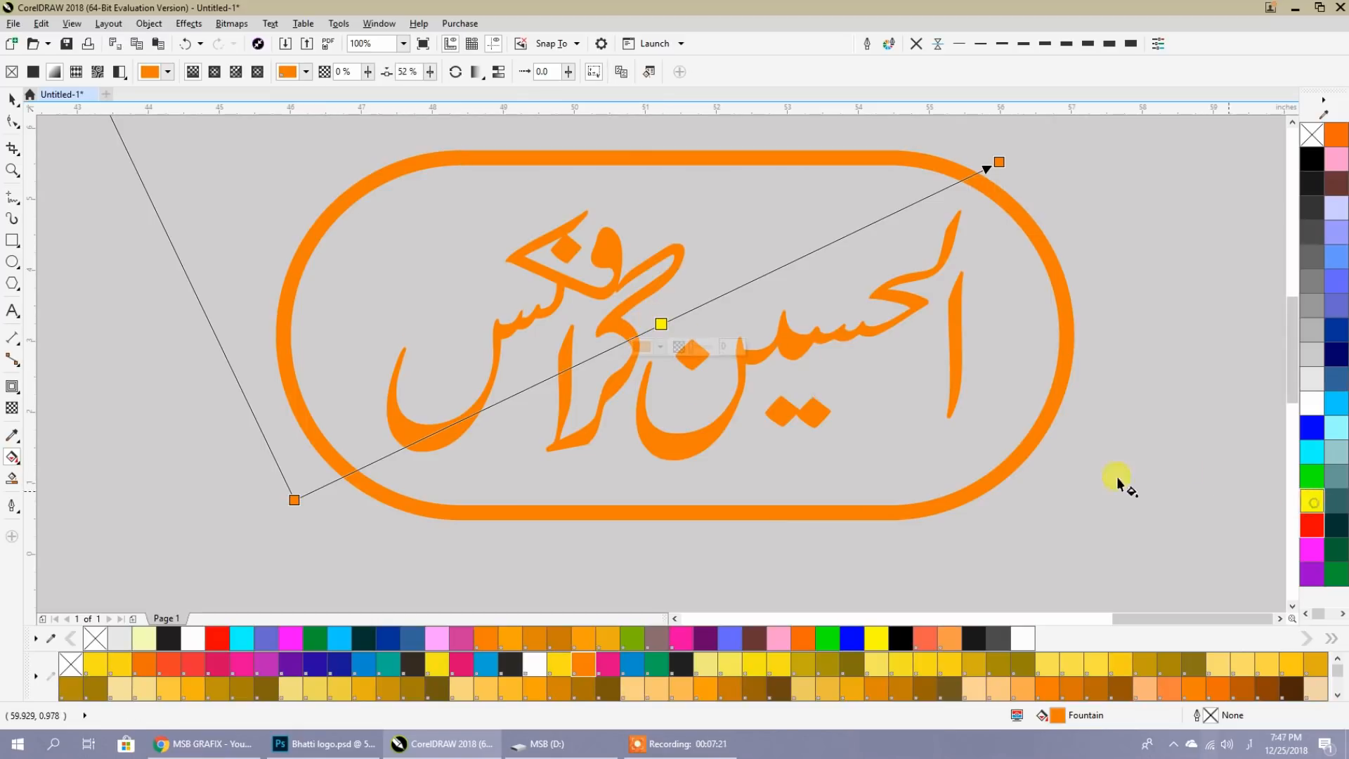
Make the fountain fill repeat in short diagonal orange and yellow bands across the whole logo, and deselect it.
{"action": "left_click", "coordinate": [486, 70]}
{"action": "left_click", "coordinate": [493, 127]}
{"action": "left_click_drag", "start_coordinate": [700, 230], "coordinate": [630, 281]}
{"action": "left_click", "coordinate": [12, 99]}
{"action": "left_click", "coordinate": [117, 241]}
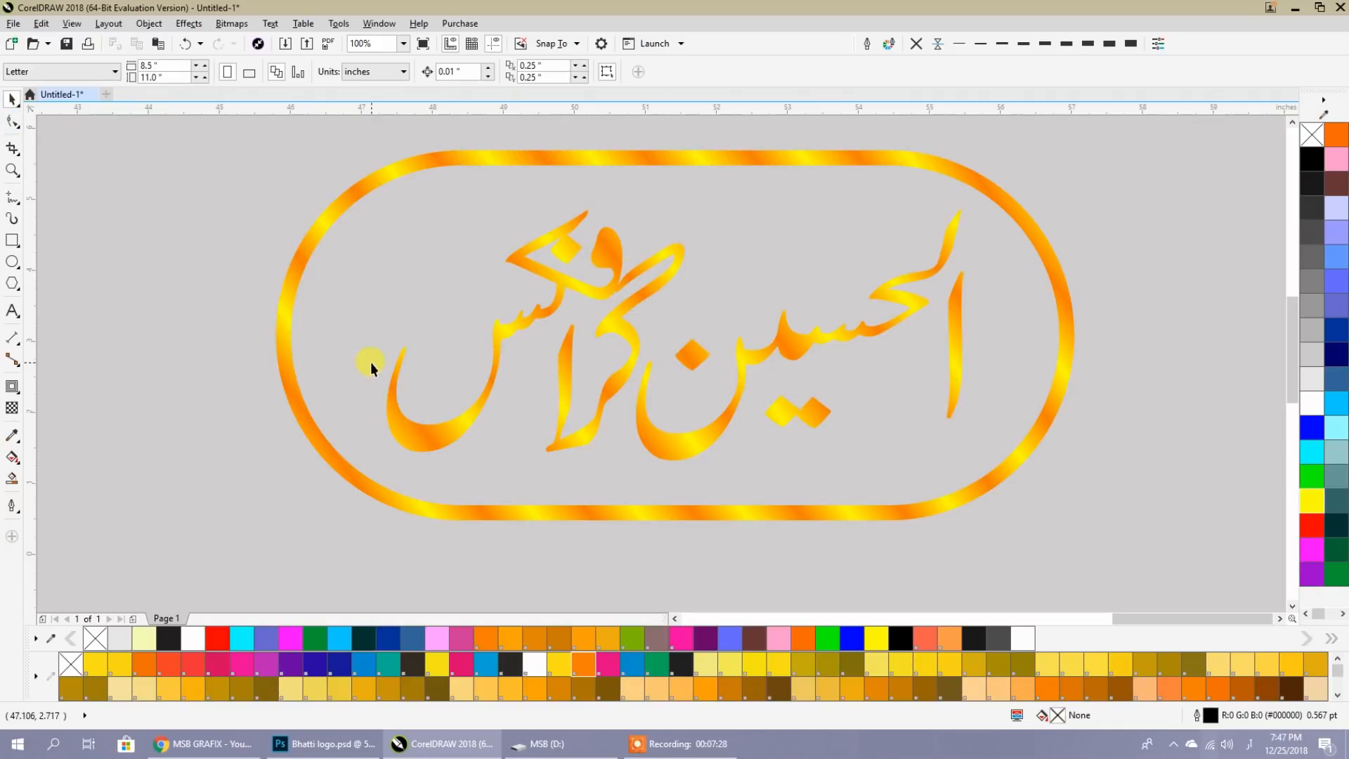
{"action": "left_click", "coordinate": [391, 416]}
{"action": "scroll", "coordinate": [552, 395], "scroll_direction": "down", "scroll_amount": 3}
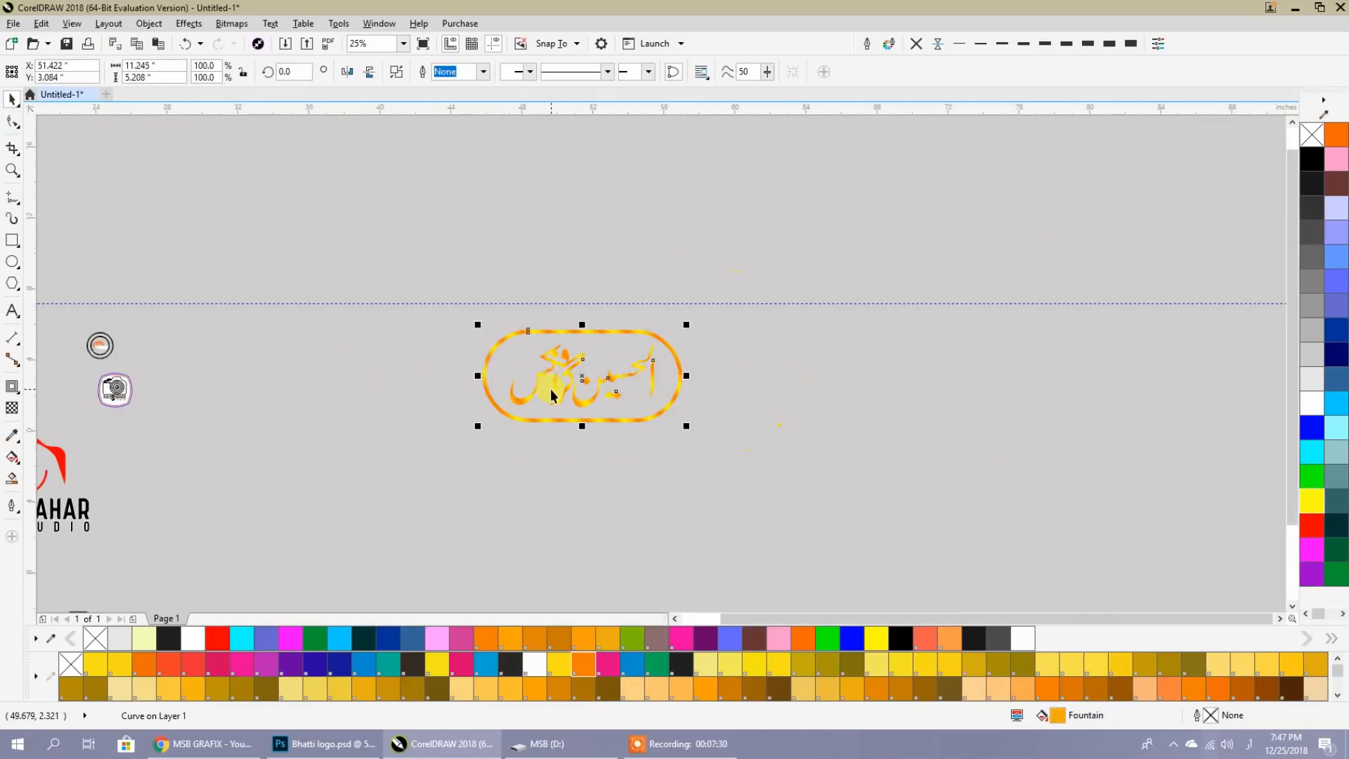
{"action": "key", "text": "ctrl+e"}
{"action": "key", "text": "Escape"}
{"action": "key", "text": "Escape"}
Scale the logo down proportionally to about 3.05 by 1.41 inches.
{"action": "left_click", "coordinate": [659, 414]}
{"action": "left_click_drag", "start_coordinate": [687, 421], "coordinate": [614, 408]}
{"action": "key", "text": "Escape"}
{"action": "scroll", "coordinate": [583, 379], "scroll_direction": "up", "scroll_amount": 5}
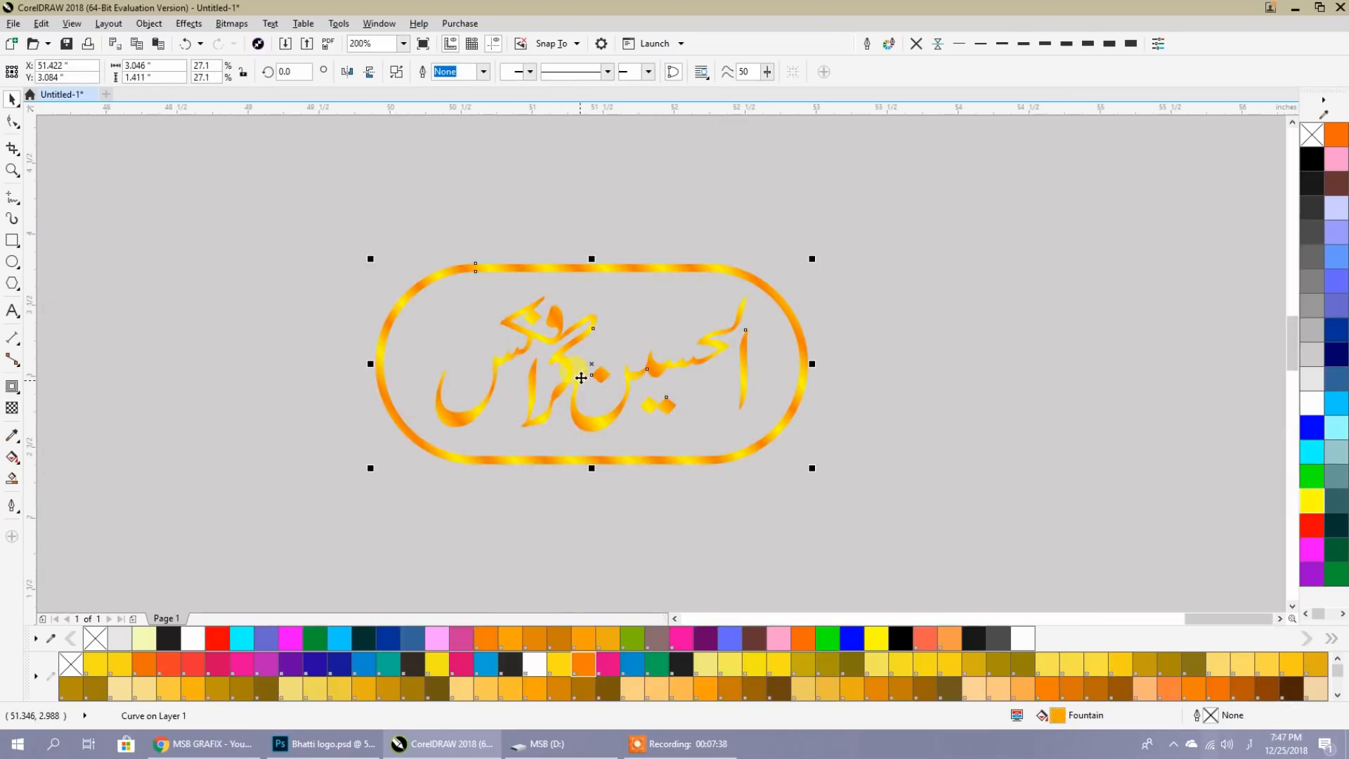
{"action": "key", "text": "ctrl+e"}
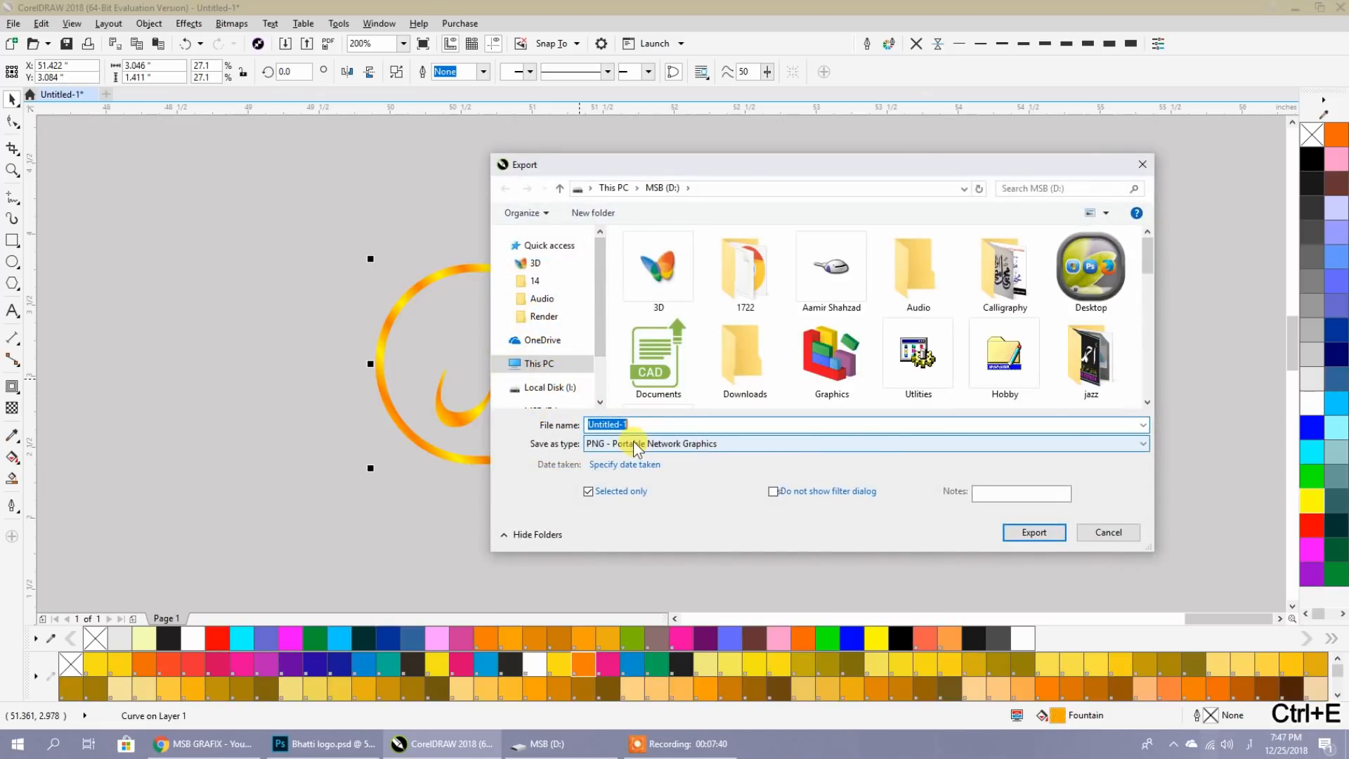
{"action": "type", "text": "مہنہ"}
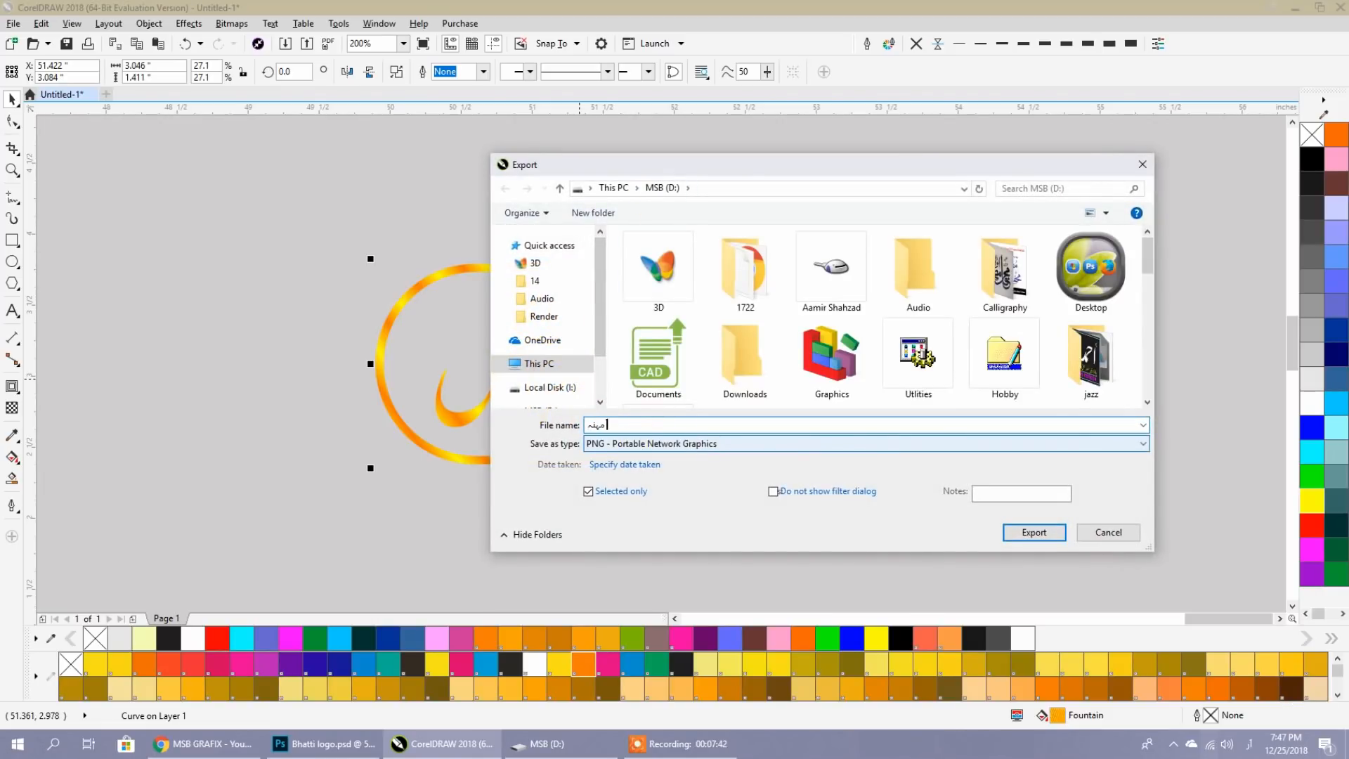
{"action": "type", "text": "mono 1"}
{"action": "left_click", "coordinate": [1022, 534]}
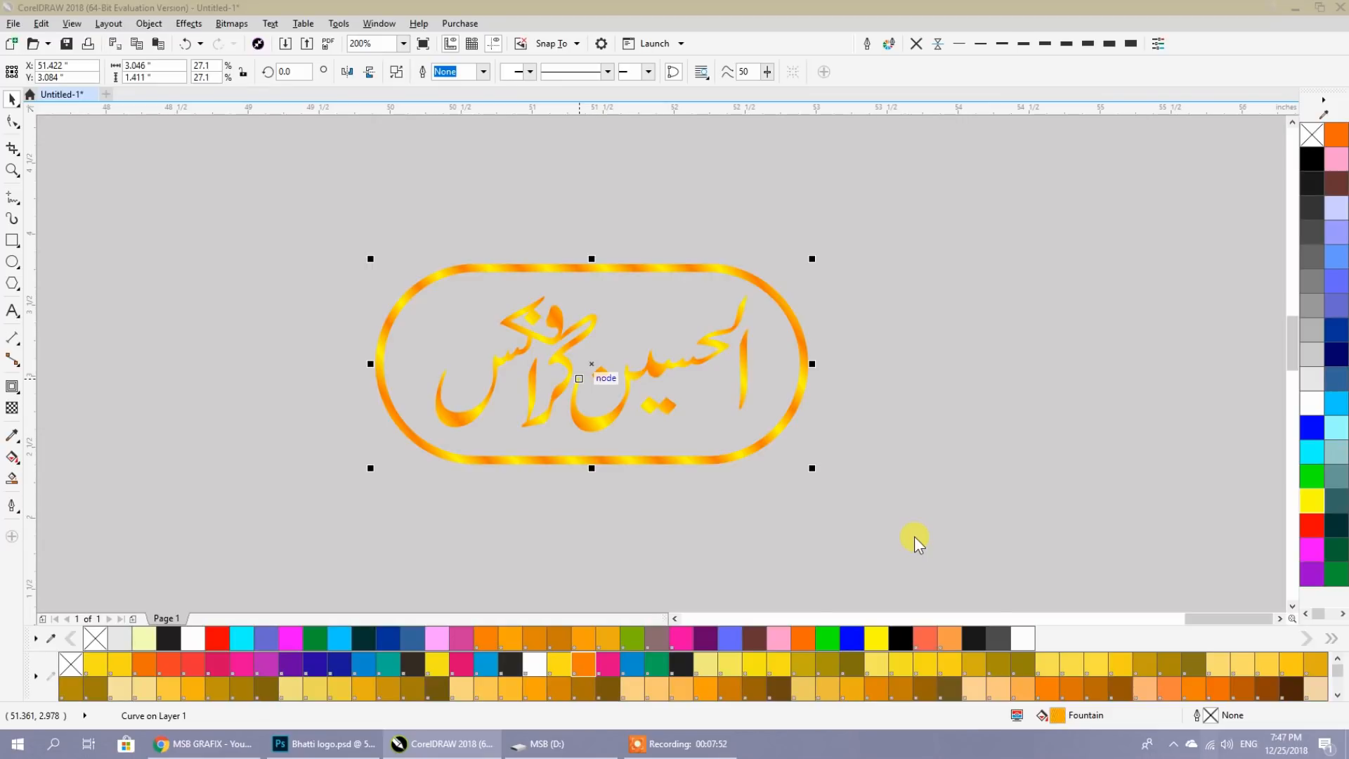
{"action": "key", "text": "ctrl+e"}
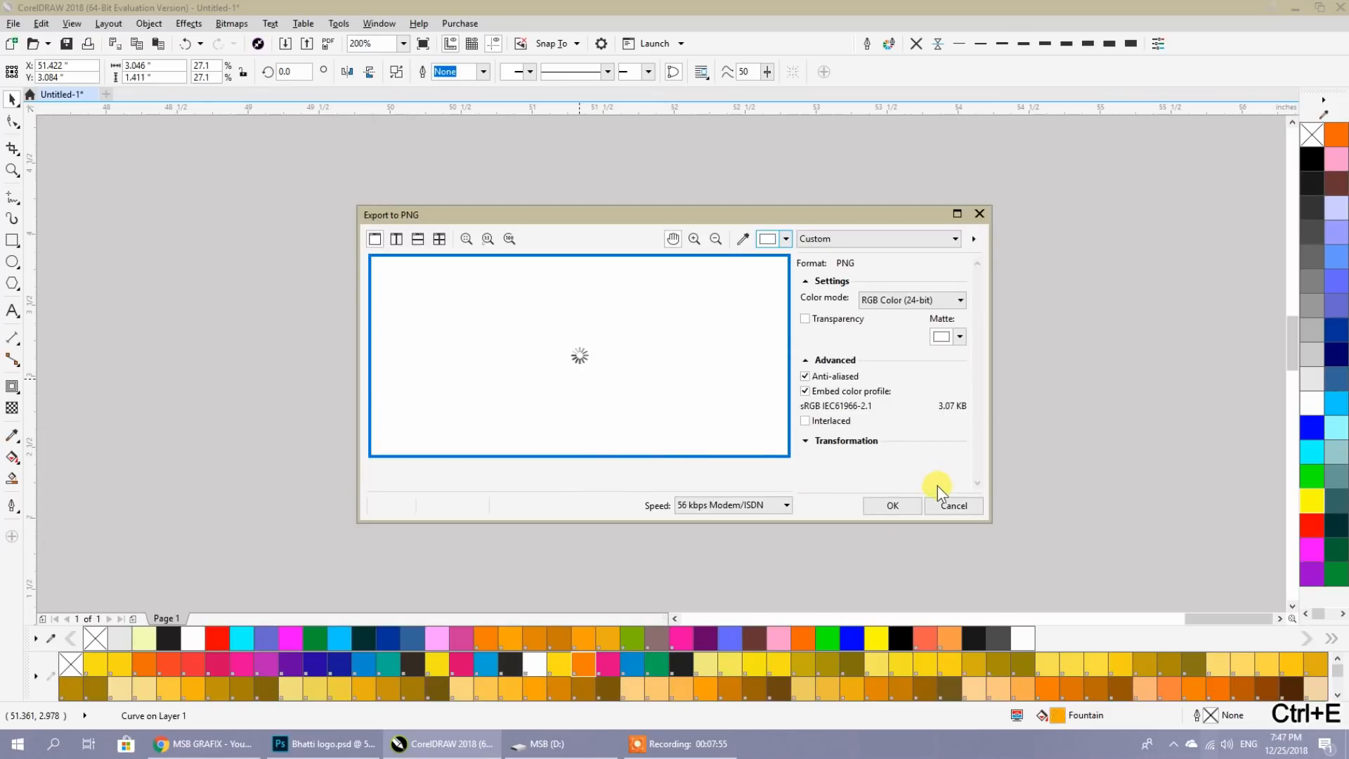
{"action": "key", "text": "Return"}
Export only the selected logo as a PSD file named mono 1, in RGB at 300 dpi with a transparent background.
{"action": "key", "text": "ctrl+e"}
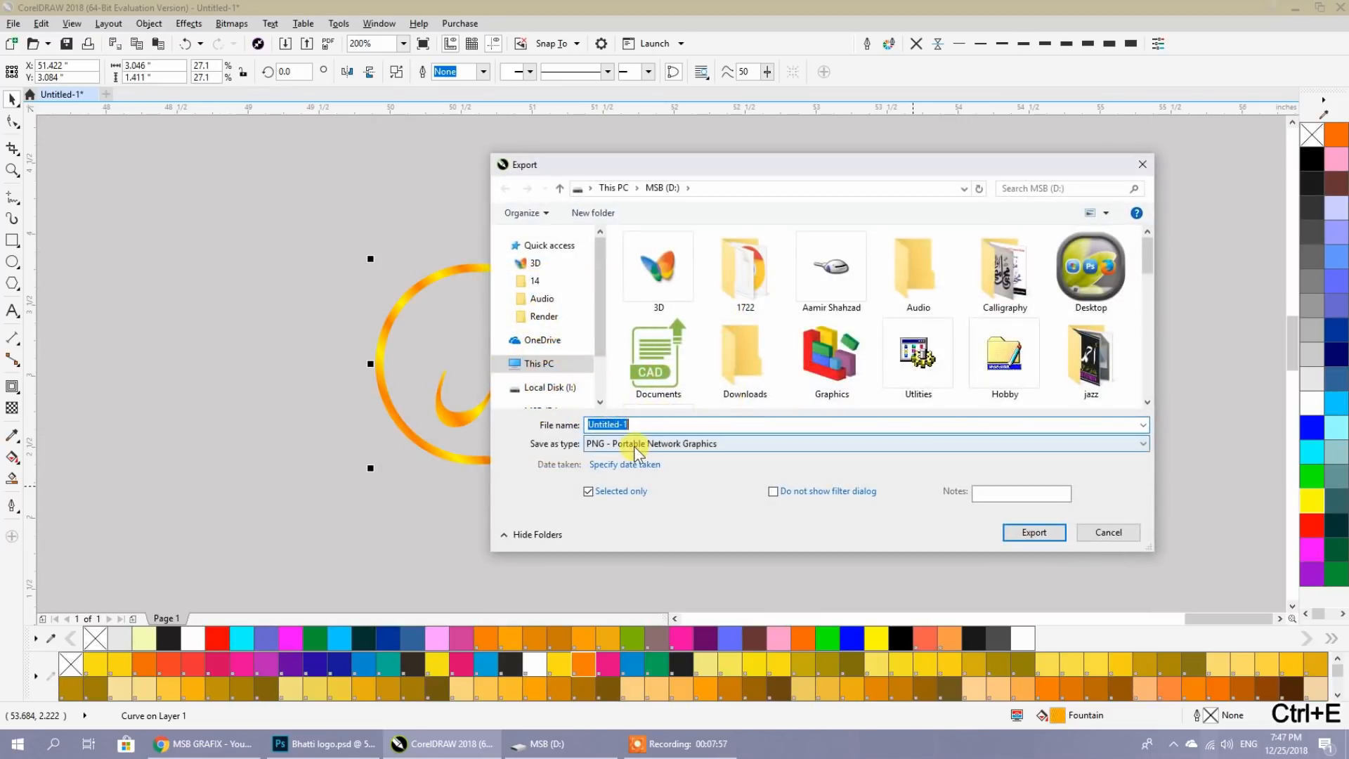
{"action": "left_click", "coordinate": [632, 444]}
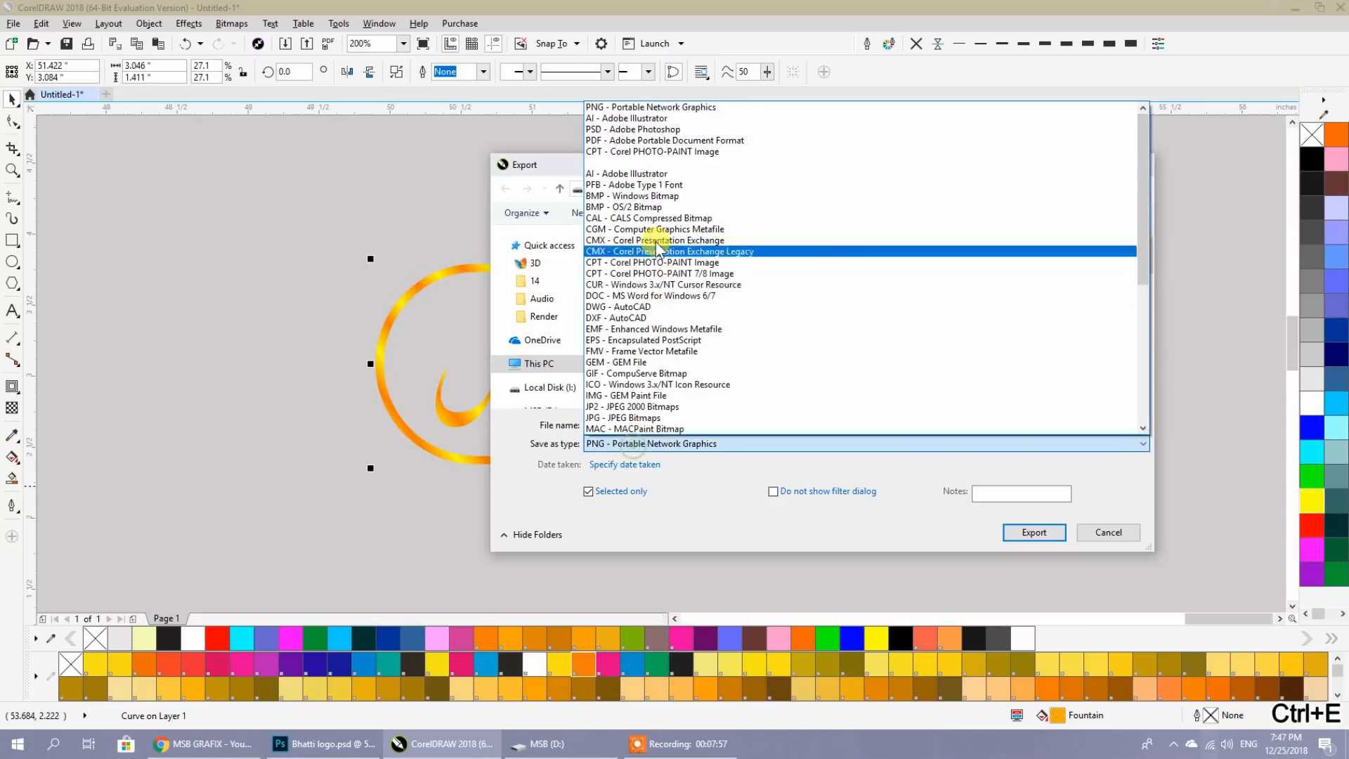
{"action": "left_click", "coordinate": [624, 130]}
{"action": "type", "text": "mono"}
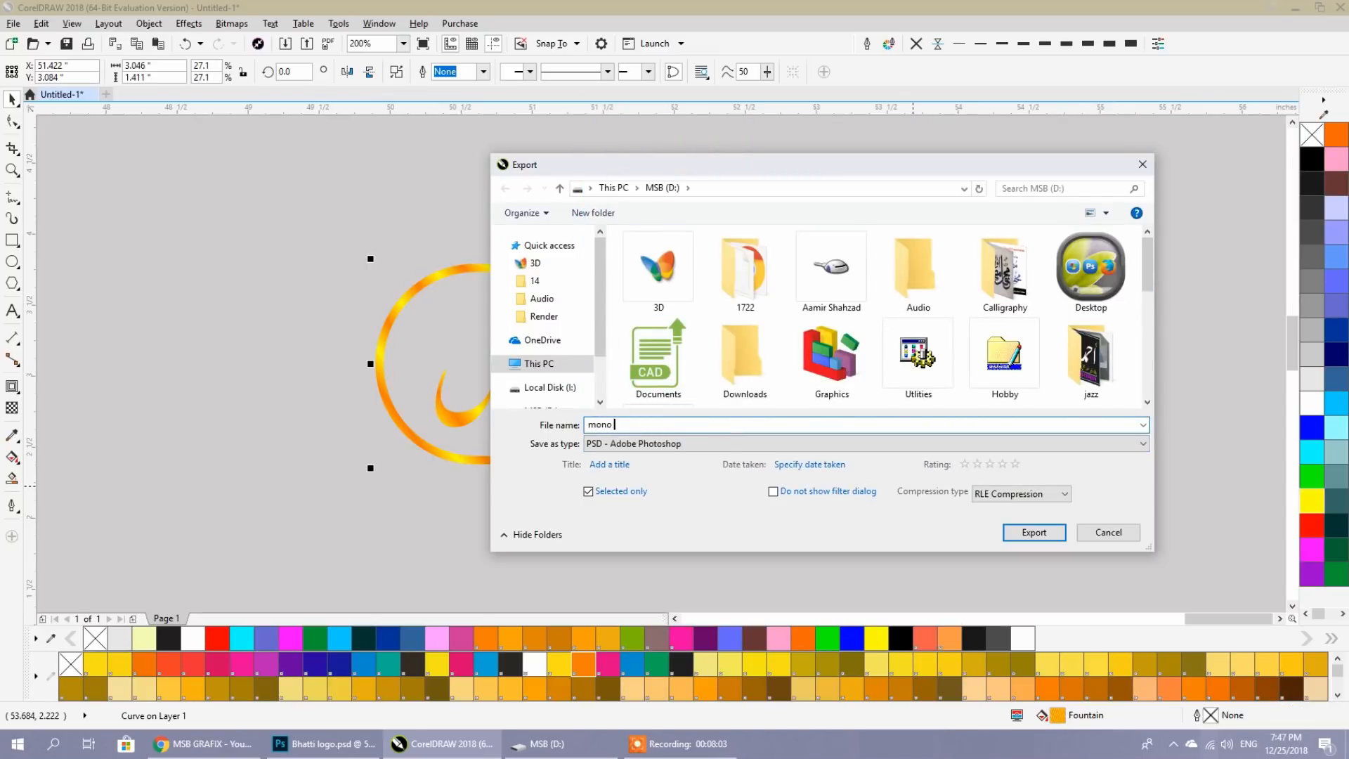
{"action": "key", "text": "Return"}
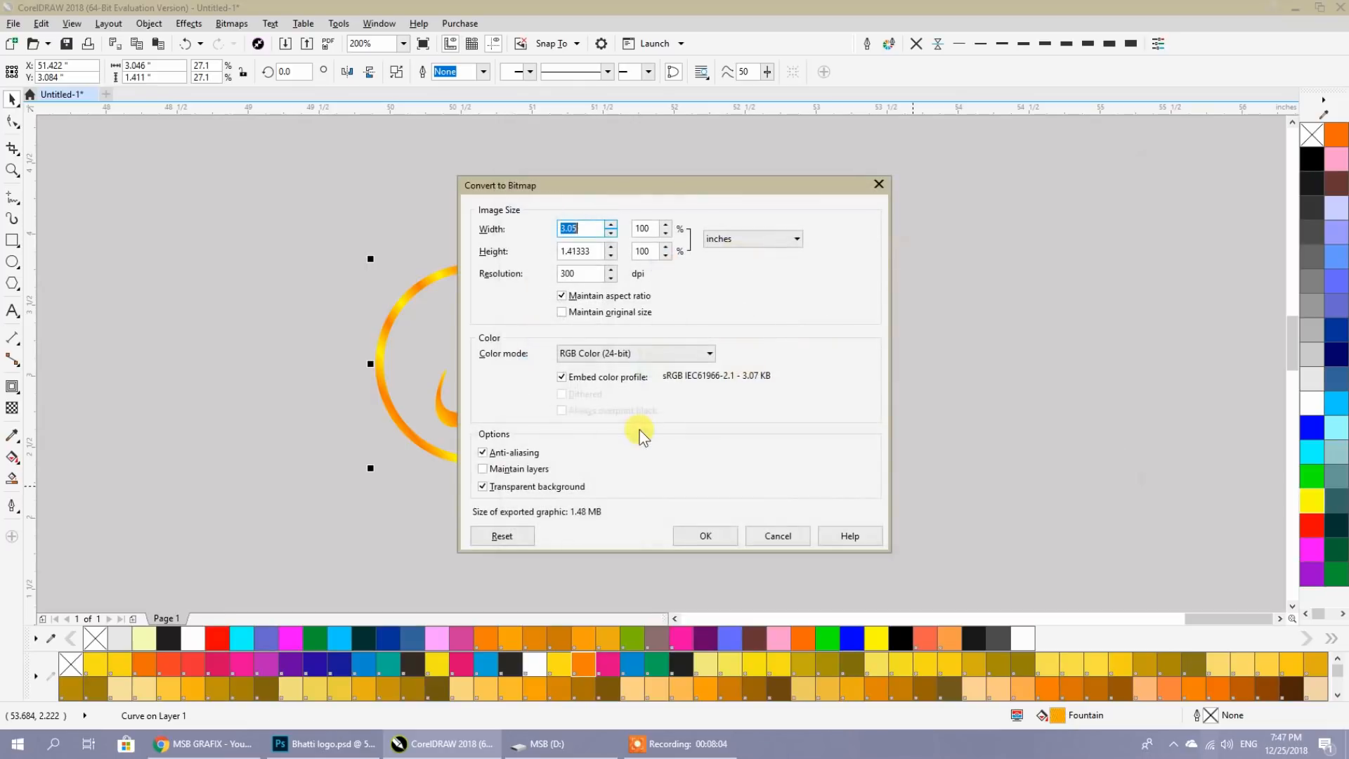
{"action": "left_click", "coordinate": [703, 537]}
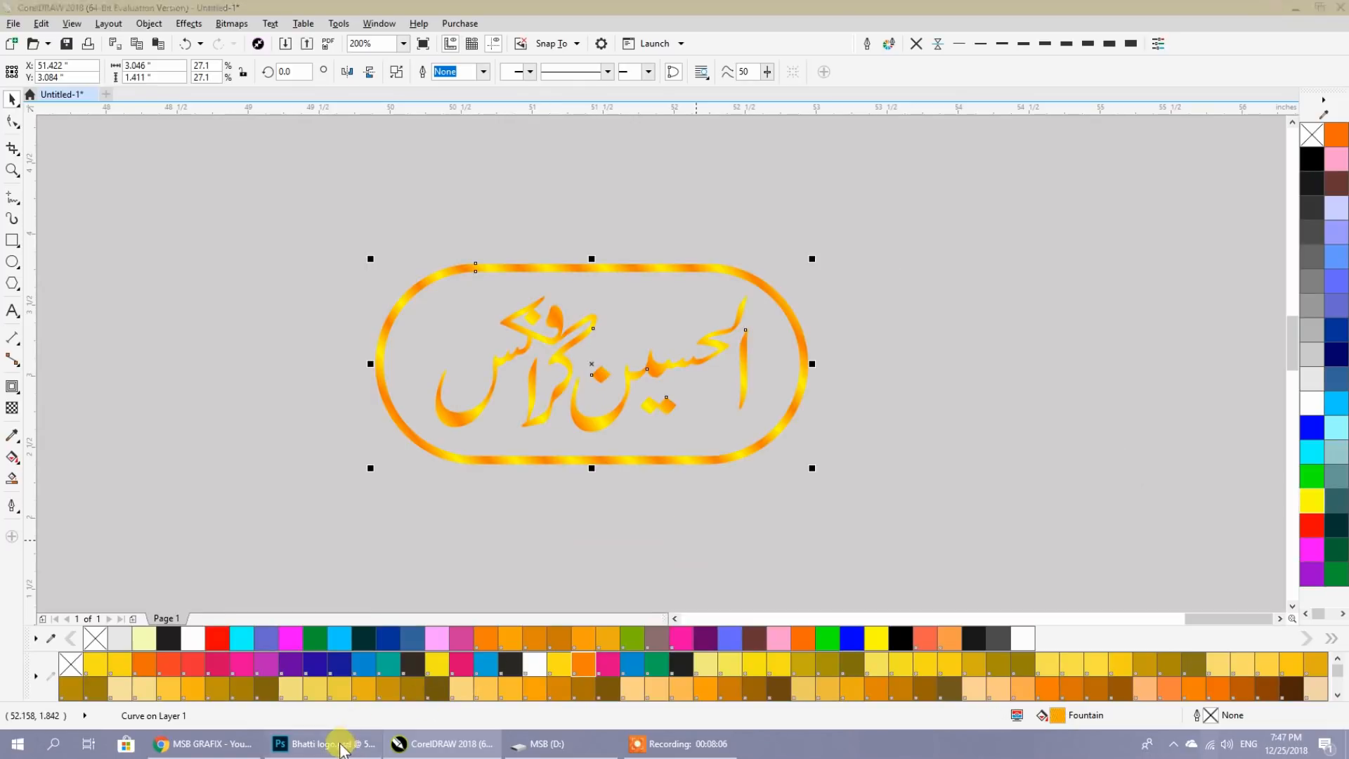
Switch to Photoshop and open the mono 1 PSD file from the MSB (D:) drive.
{"action": "left_click", "coordinate": [324, 743]}
{"action": "left_click", "coordinate": [40, 10]}
{"action": "left_click", "coordinate": [51, 35]}
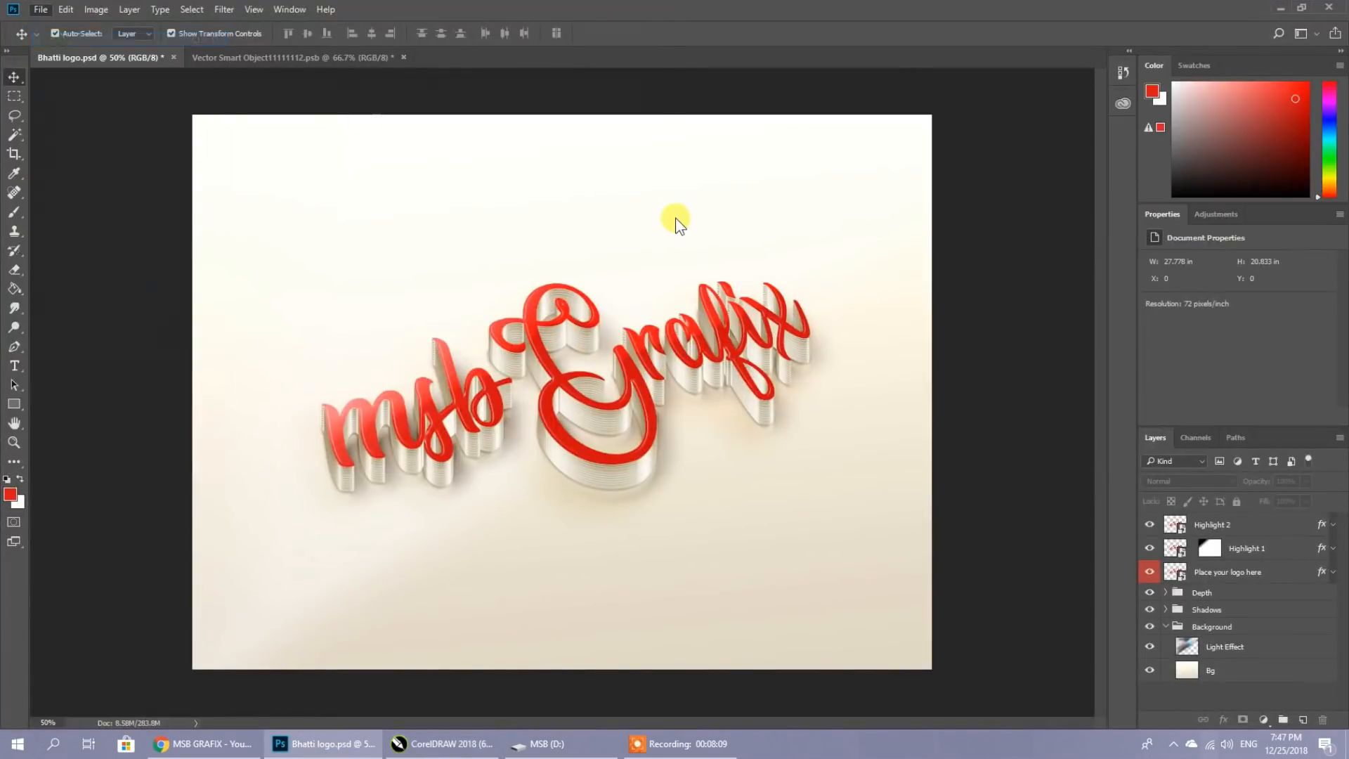
{"action": "left_click", "coordinate": [169, 35]}
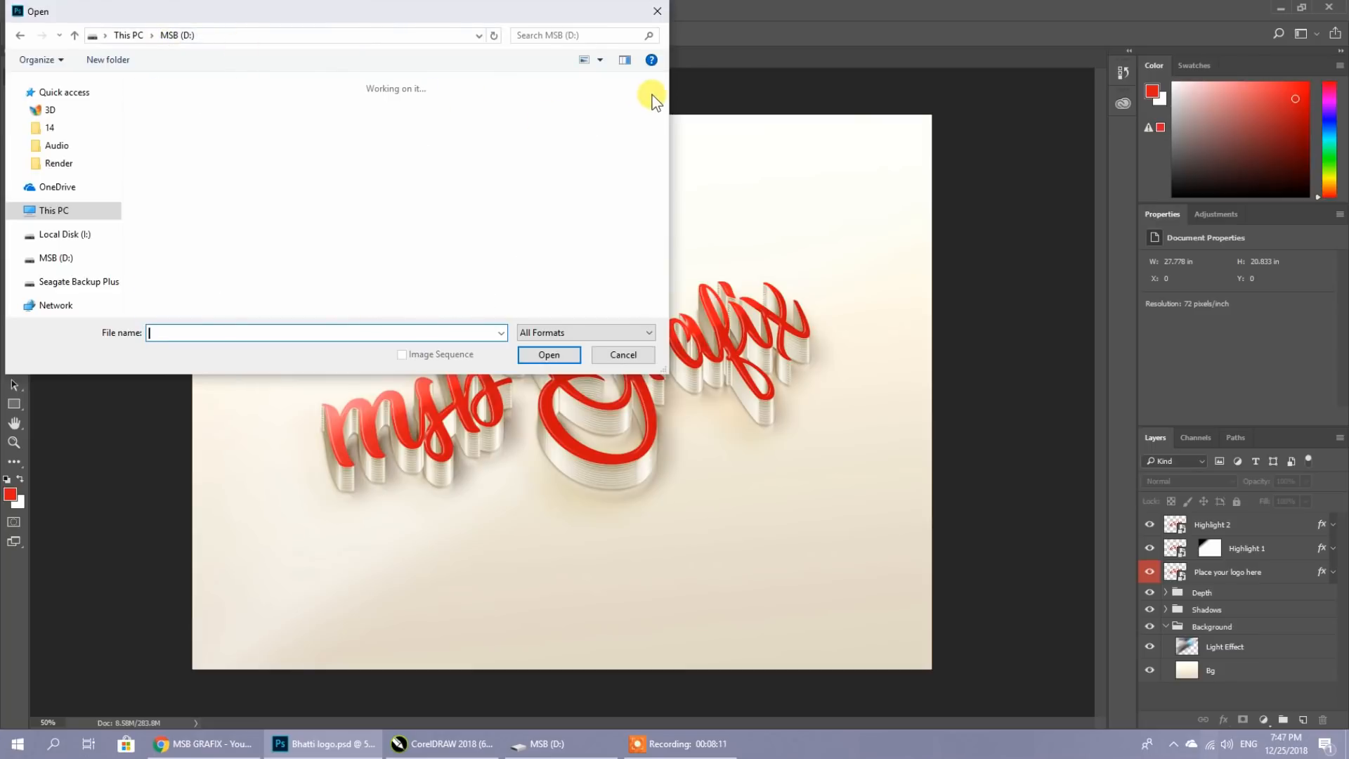
{"action": "left_click_drag", "start_coordinate": [660, 113], "coordinate": [643, 305]}
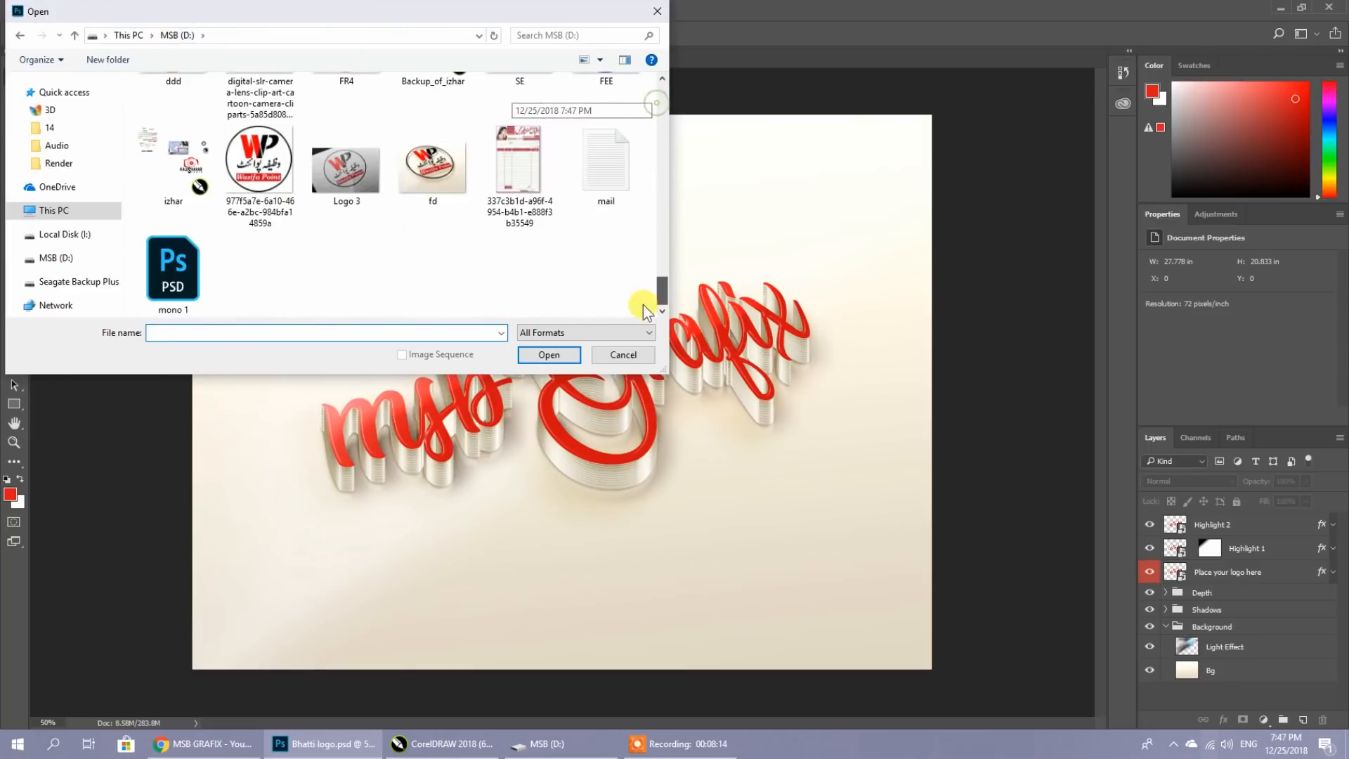
{"action": "left_click", "coordinate": [173, 274]}
{"action": "left_click", "coordinate": [548, 355]}
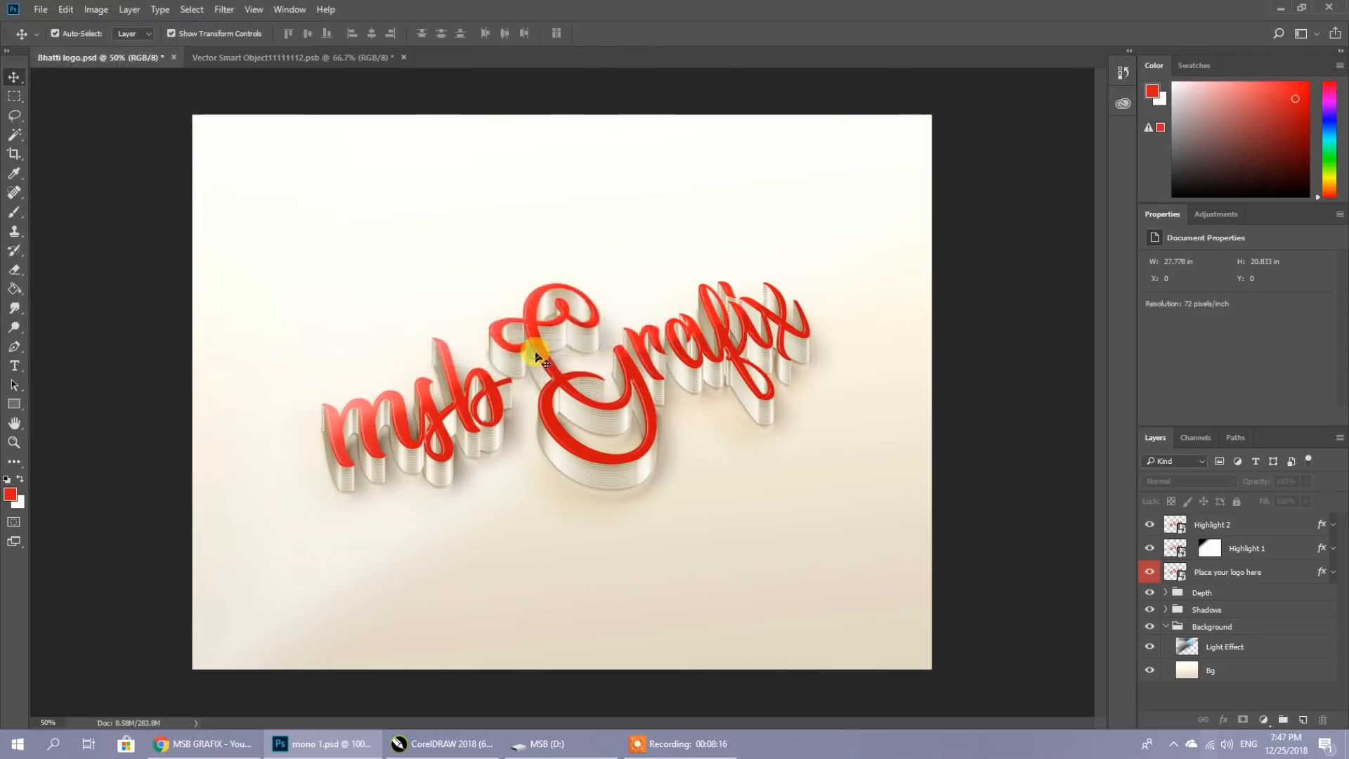
Copy the entire mono 1 logo image and close the already open Vector Smart Object document.
{"action": "key", "text": "ctrl+a"}
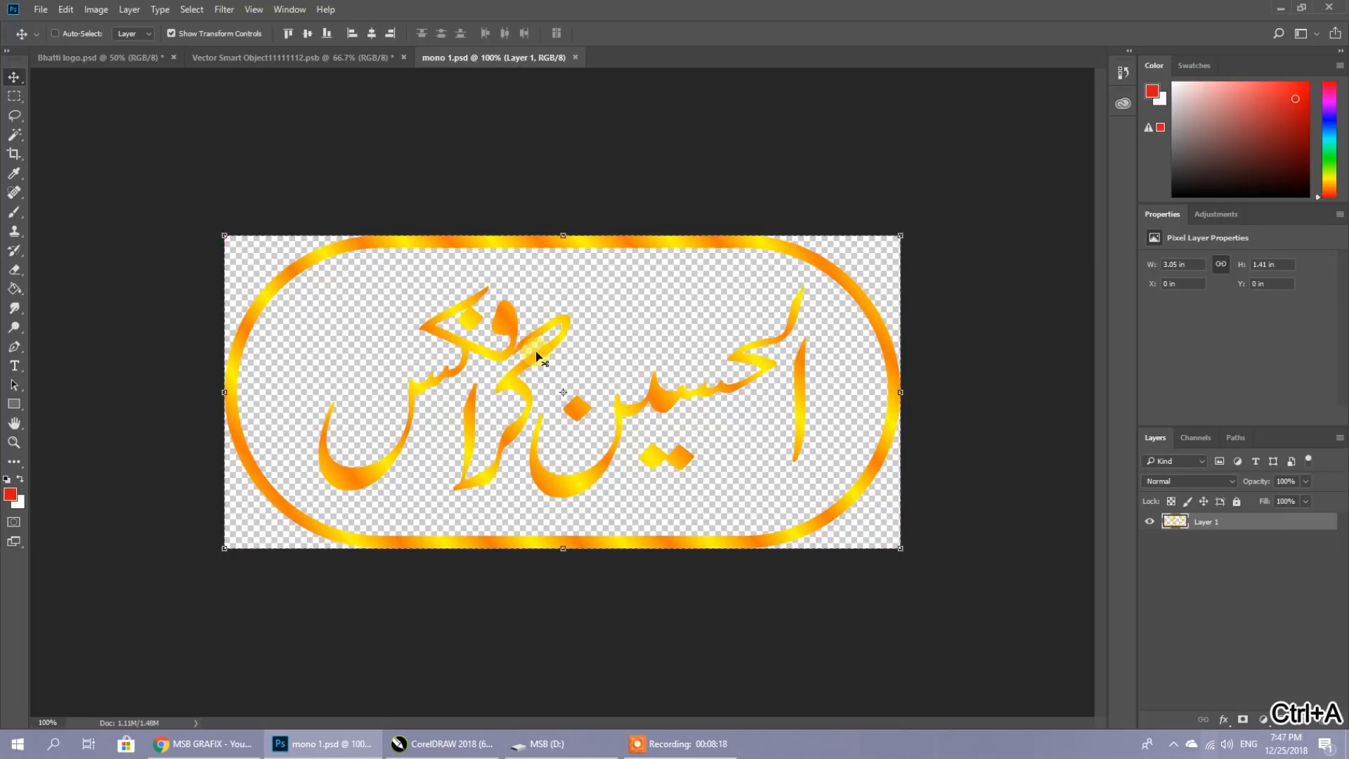
{"action": "key", "text": "ctrl+c"}
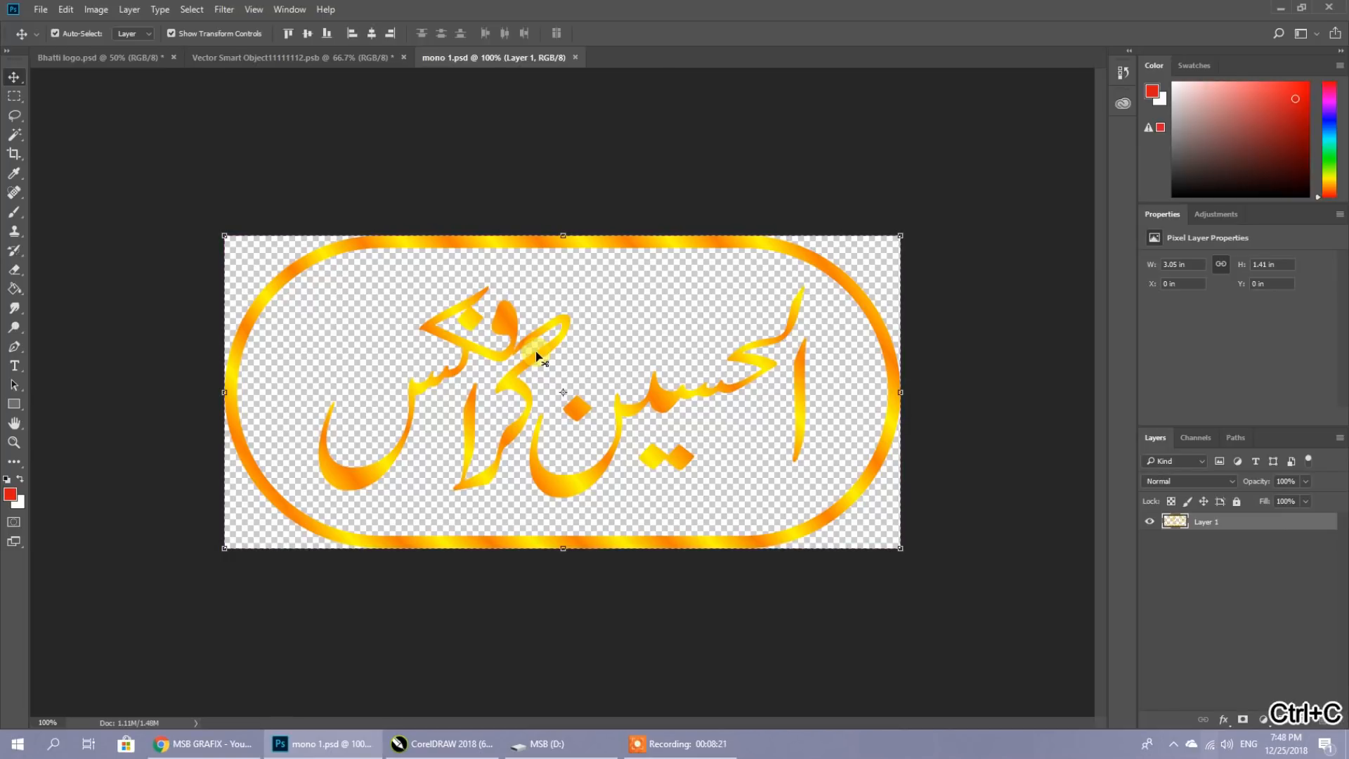
{"action": "left_click", "coordinate": [347, 55]}
{"action": "left_click", "coordinate": [163, 52]}
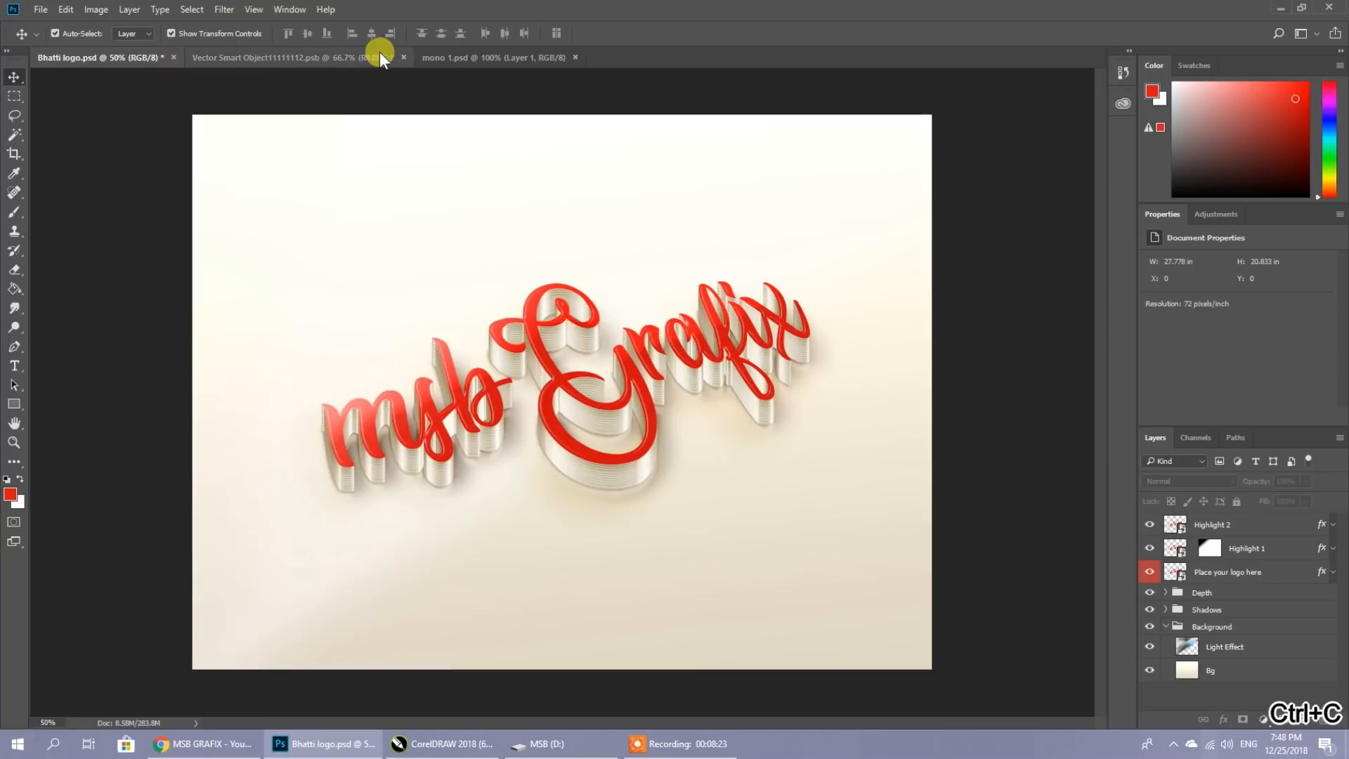
{"action": "left_click", "coordinate": [403, 57]}
{"action": "left_click", "coordinate": [605, 280]}
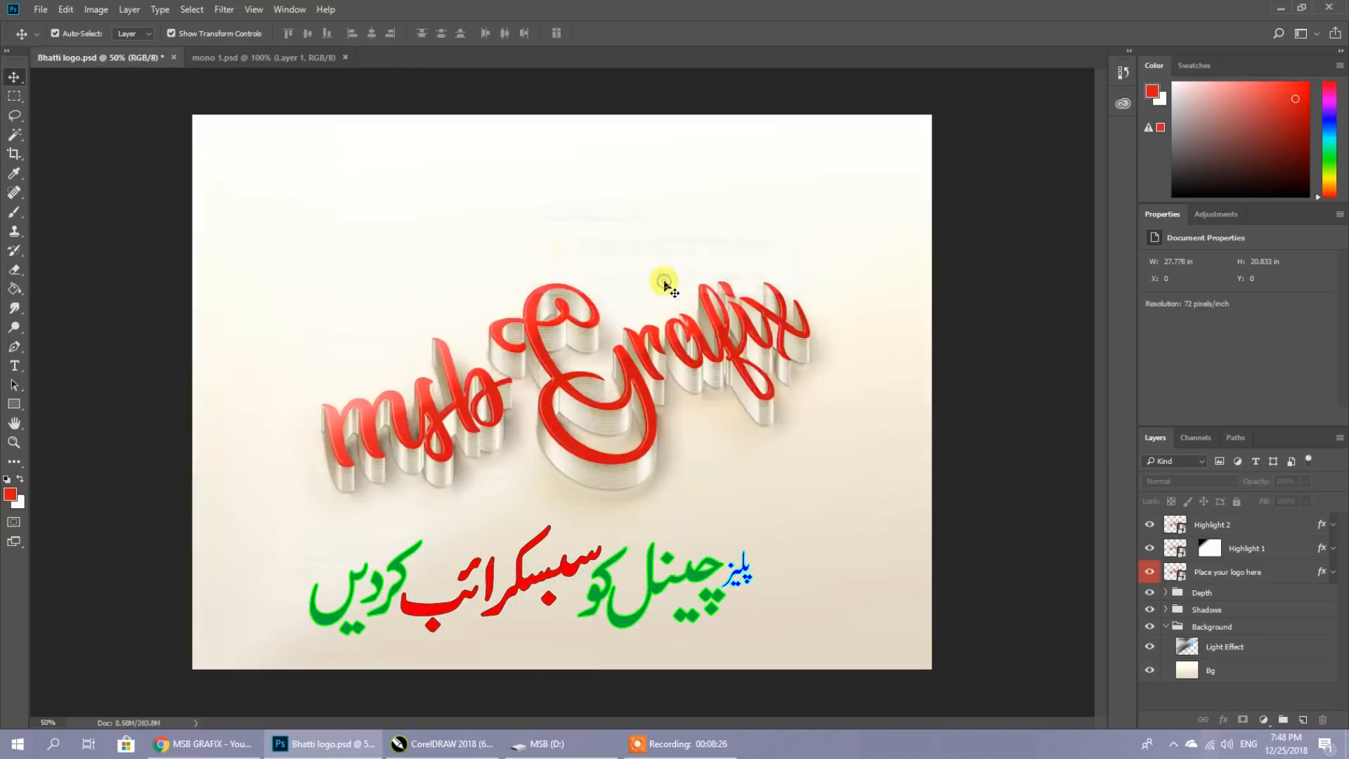
Open the contents of the Highlight 2 smart object, replacing the msbGrafix text by hiding its layer and pasting the copied logo.
{"action": "double_click", "coordinate": [1175, 534]}
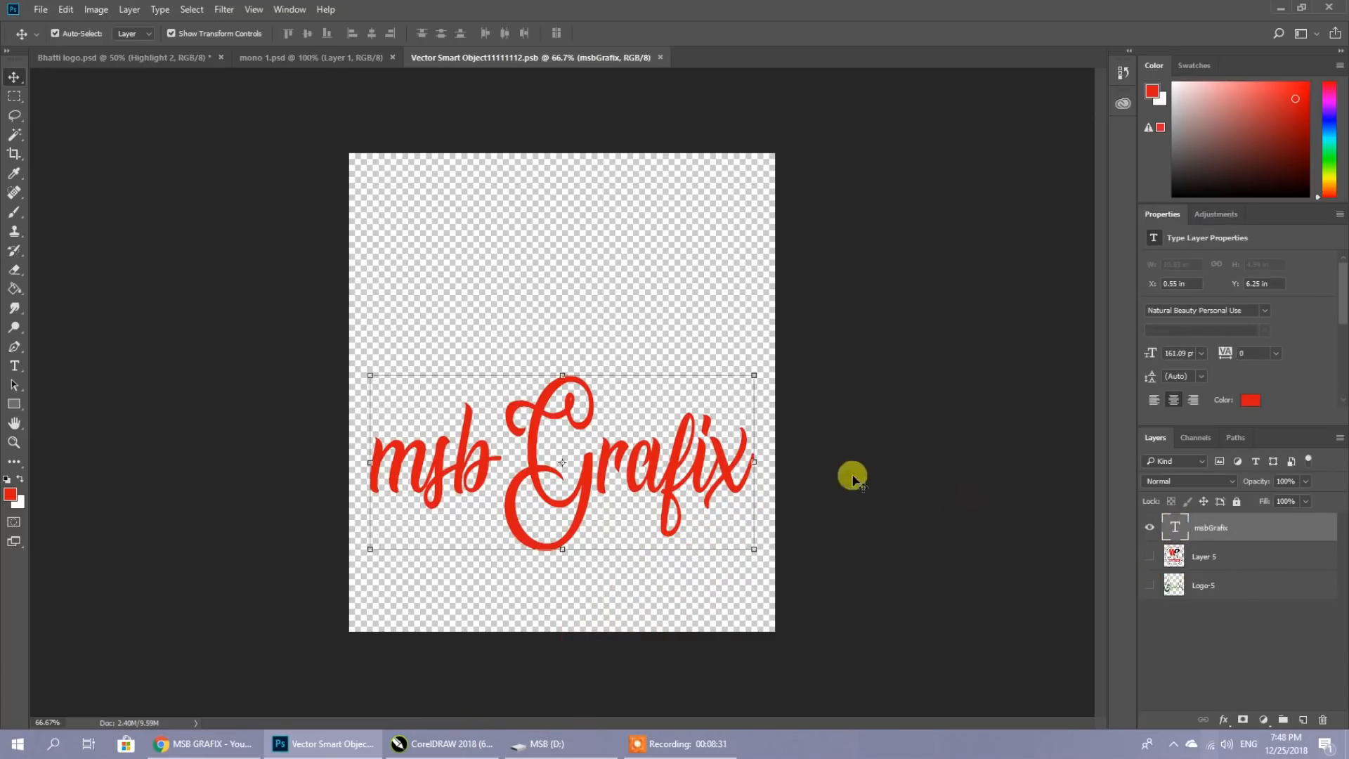
{"action": "left_click", "coordinate": [1149, 527]}
{"action": "key", "text": "ctrl+v"}
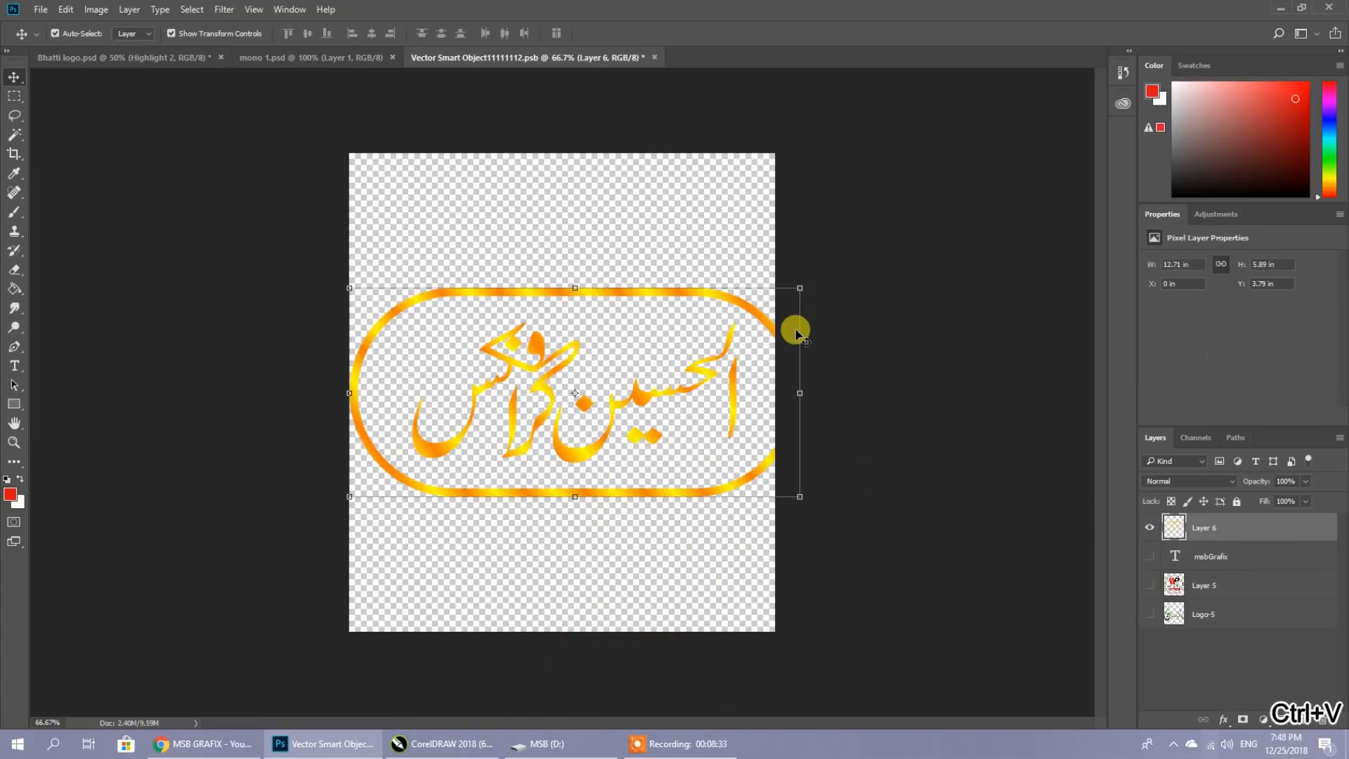
Scale the pasted logo to about 10.75 by 4.97 inches and save the smart object to update the Bhatti logo.psd mockup.
{"action": "left_click_drag", "start_coordinate": [800, 498], "coordinate": [681, 477]}
{"action": "key", "text": "Return"}
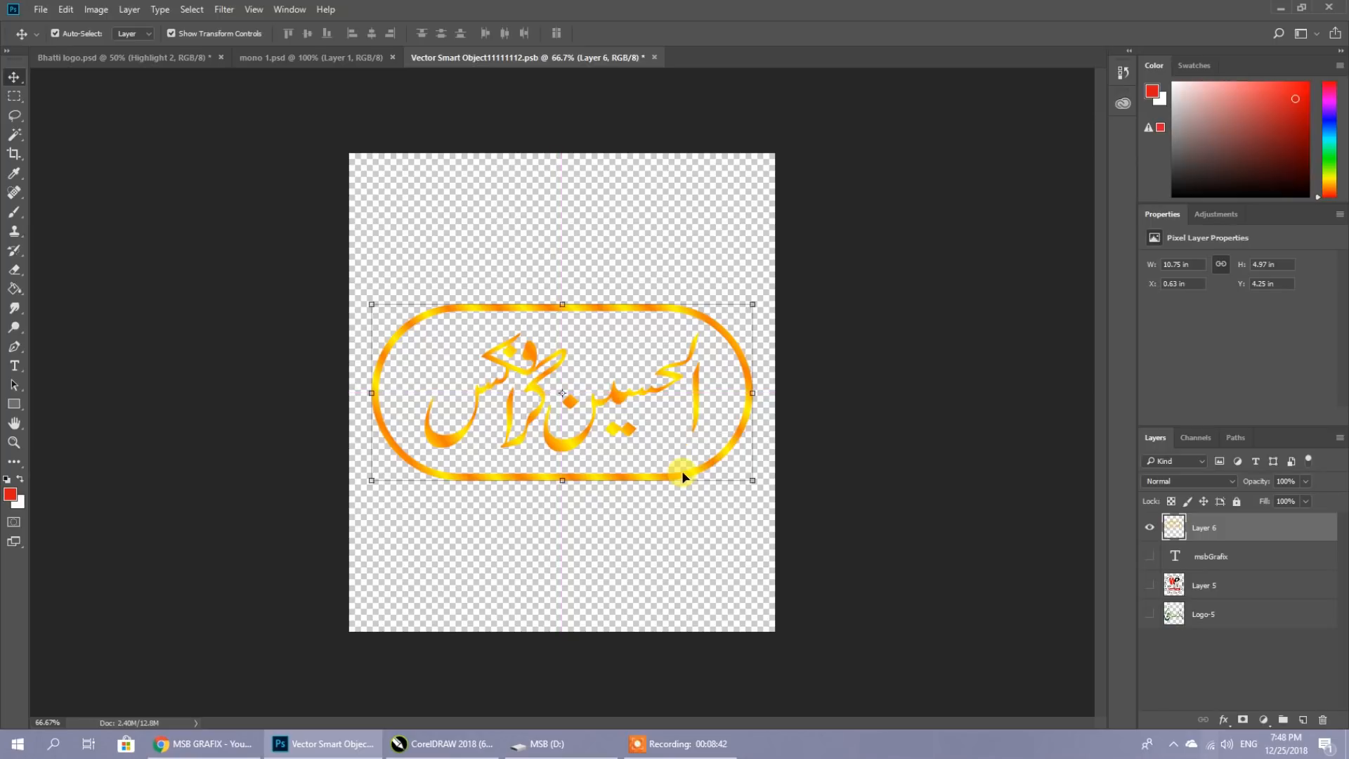
{"action": "key", "text": "ctrl+s"}
{"action": "left_click", "coordinate": [130, 57]}
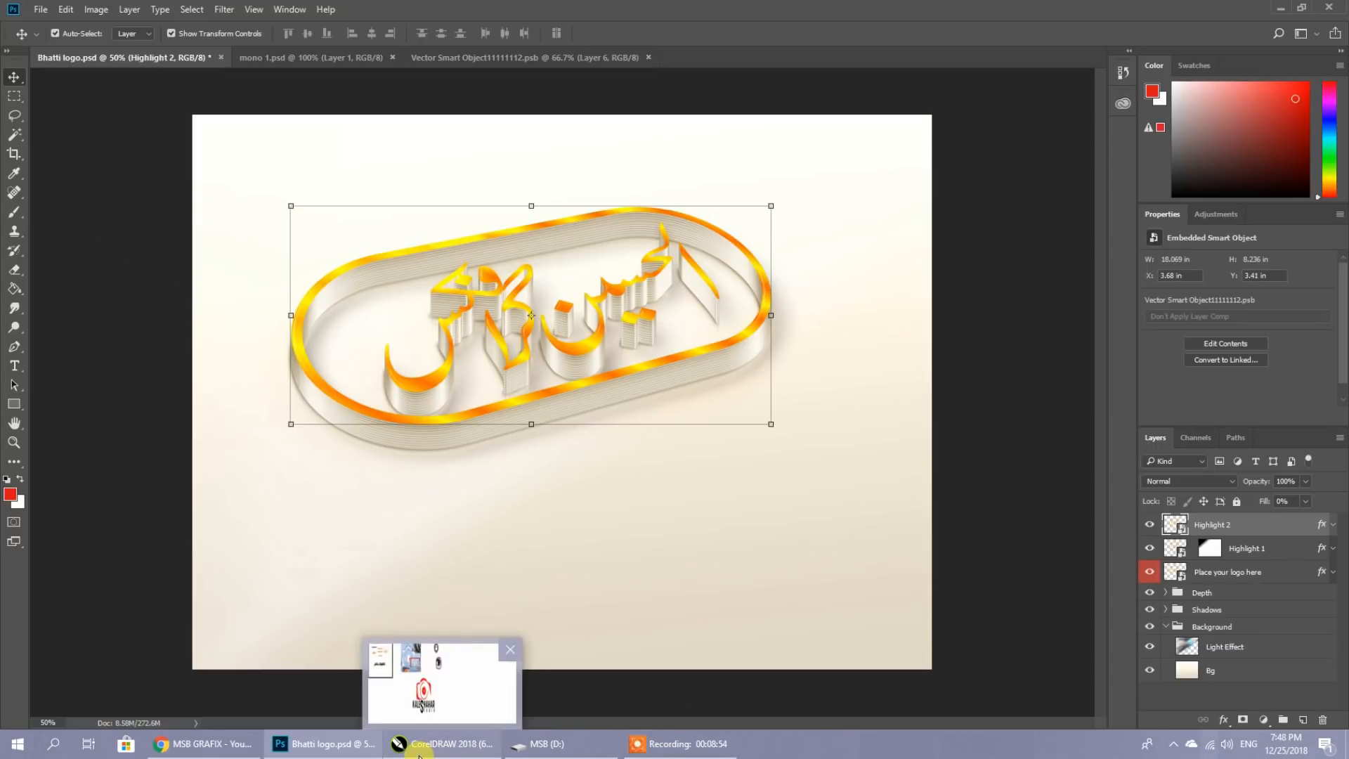
Apply the blue-and-gold chrome preset style to the logo layer inside the smart object and save it to update the mockup.
{"action": "left_click", "coordinate": [442, 60]}
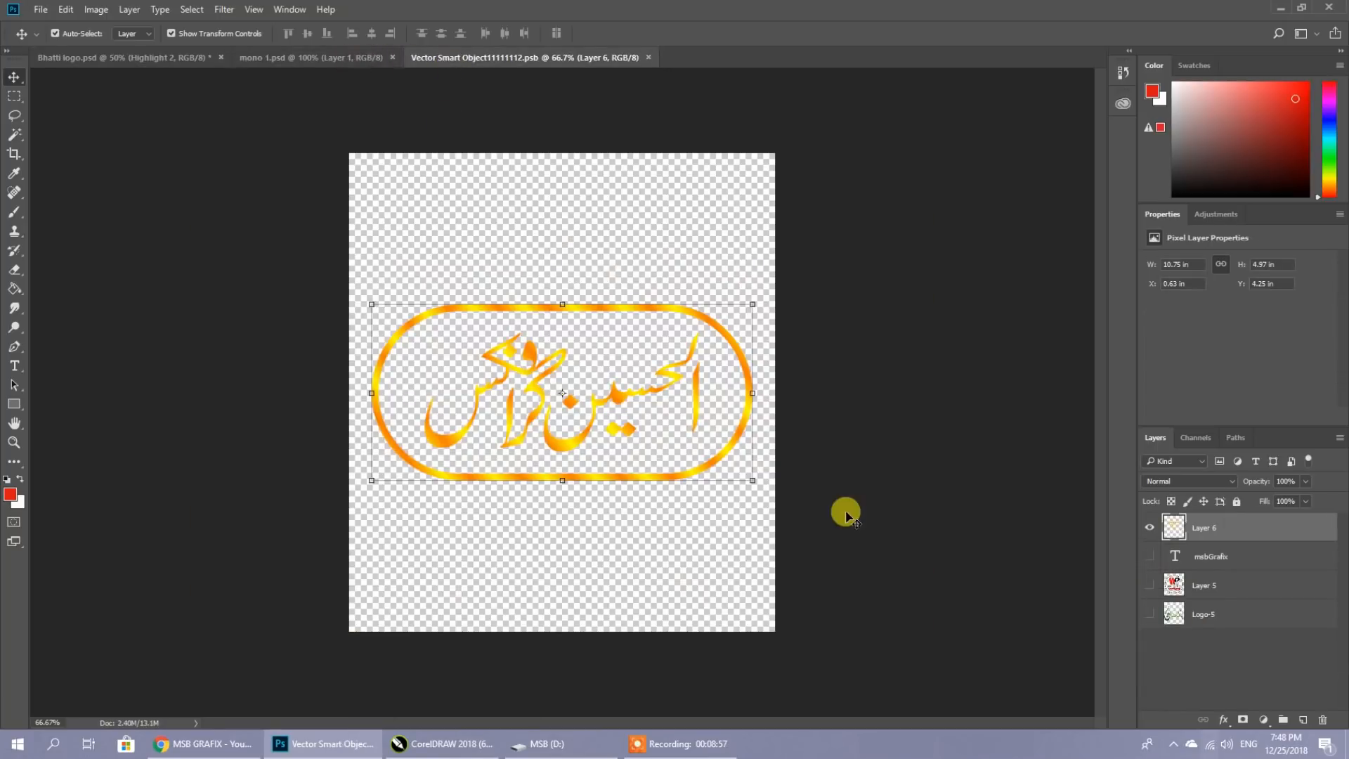
{"action": "double_click", "coordinate": [1174, 523]}
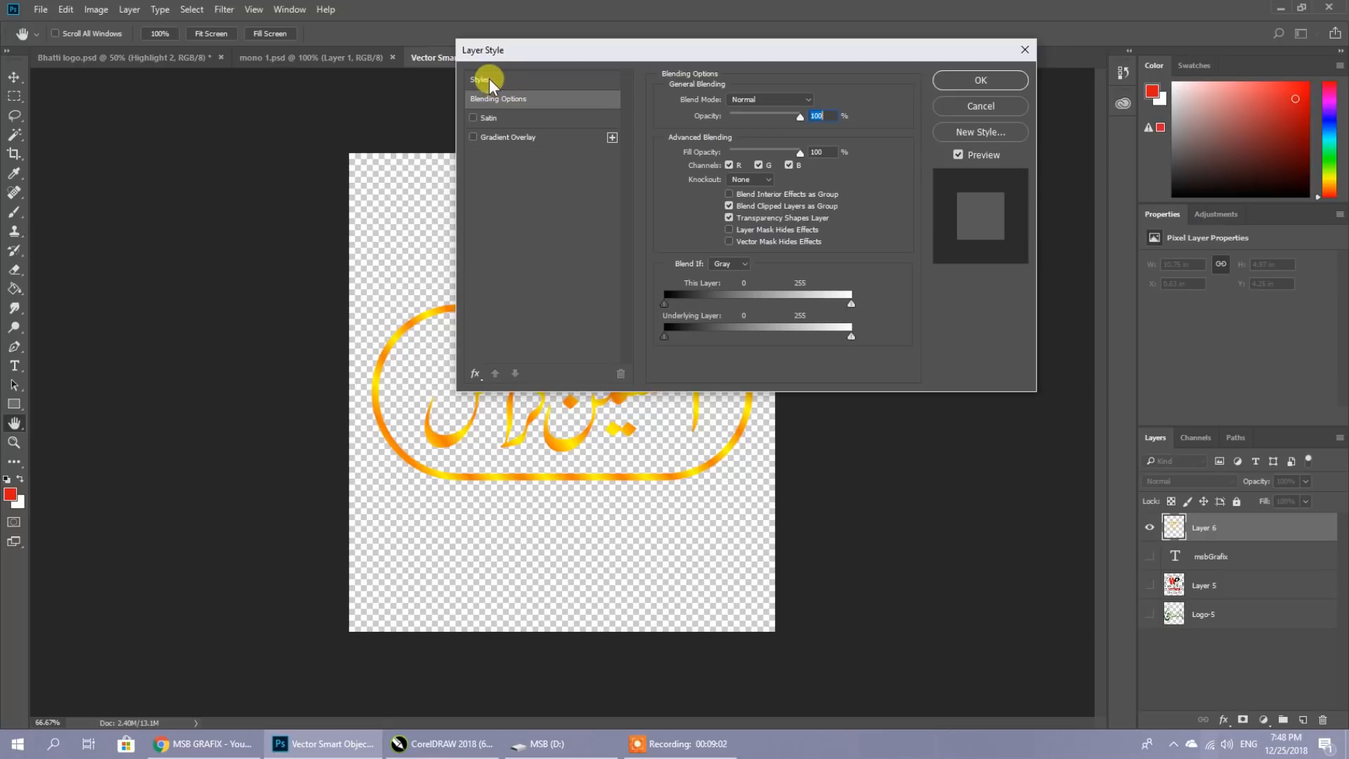
{"action": "left_click", "coordinate": [509, 86]}
{"action": "left_click", "coordinate": [735, 115]}
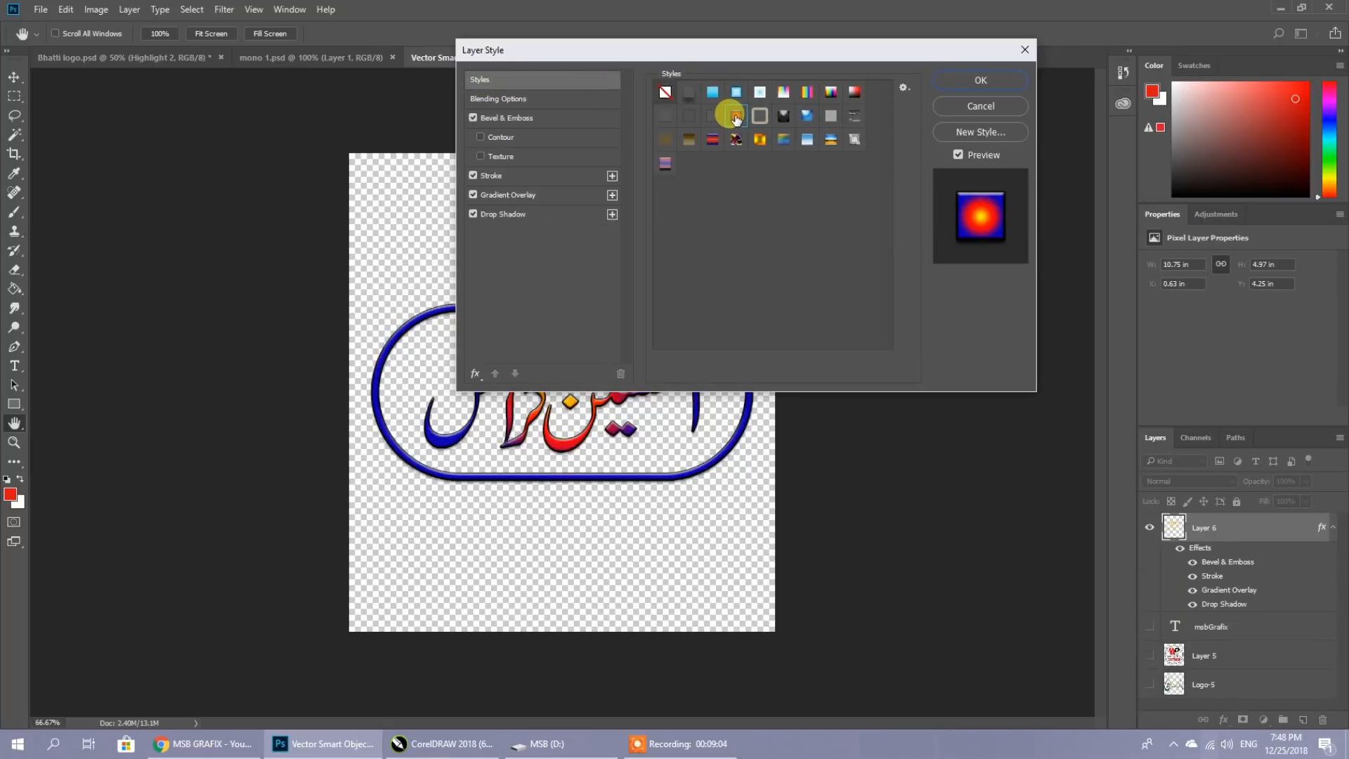
{"action": "left_click", "coordinate": [829, 92]}
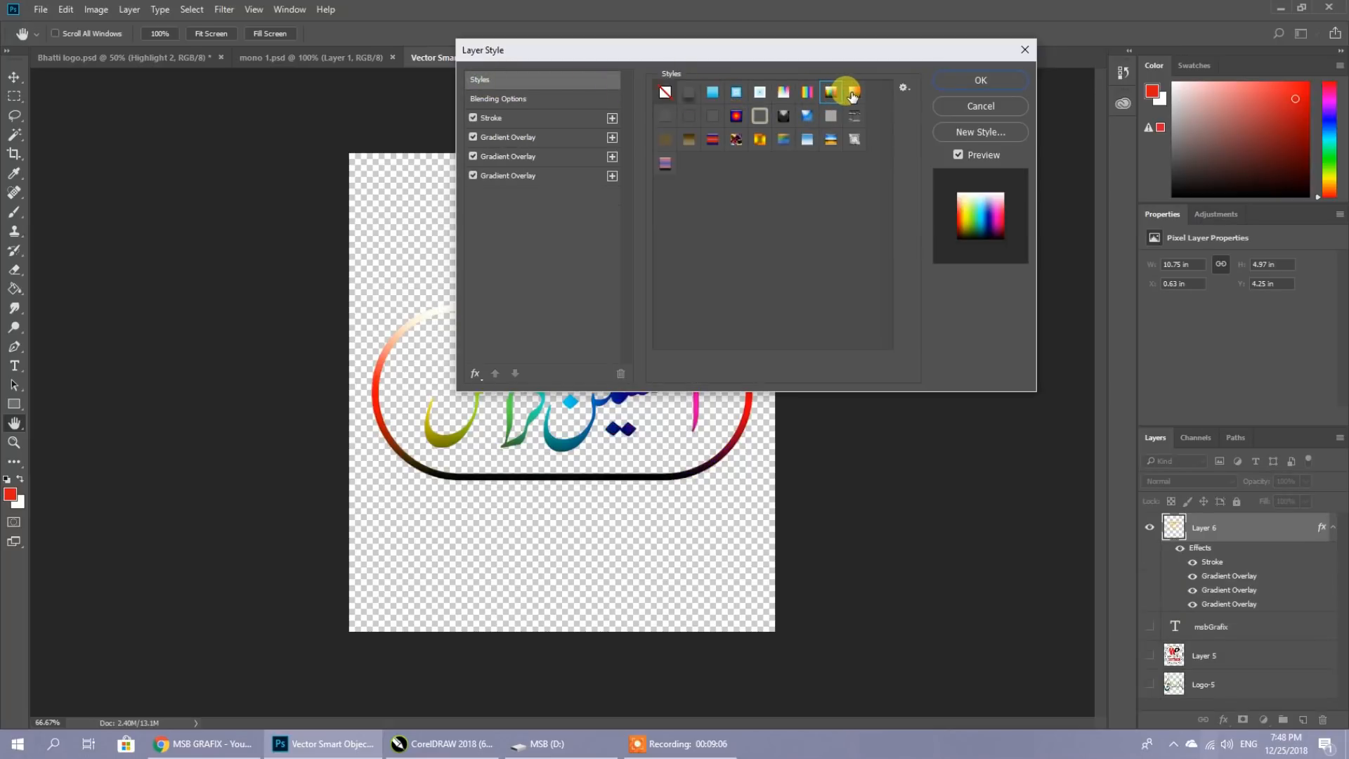
{"action": "left_click", "coordinate": [830, 140]}
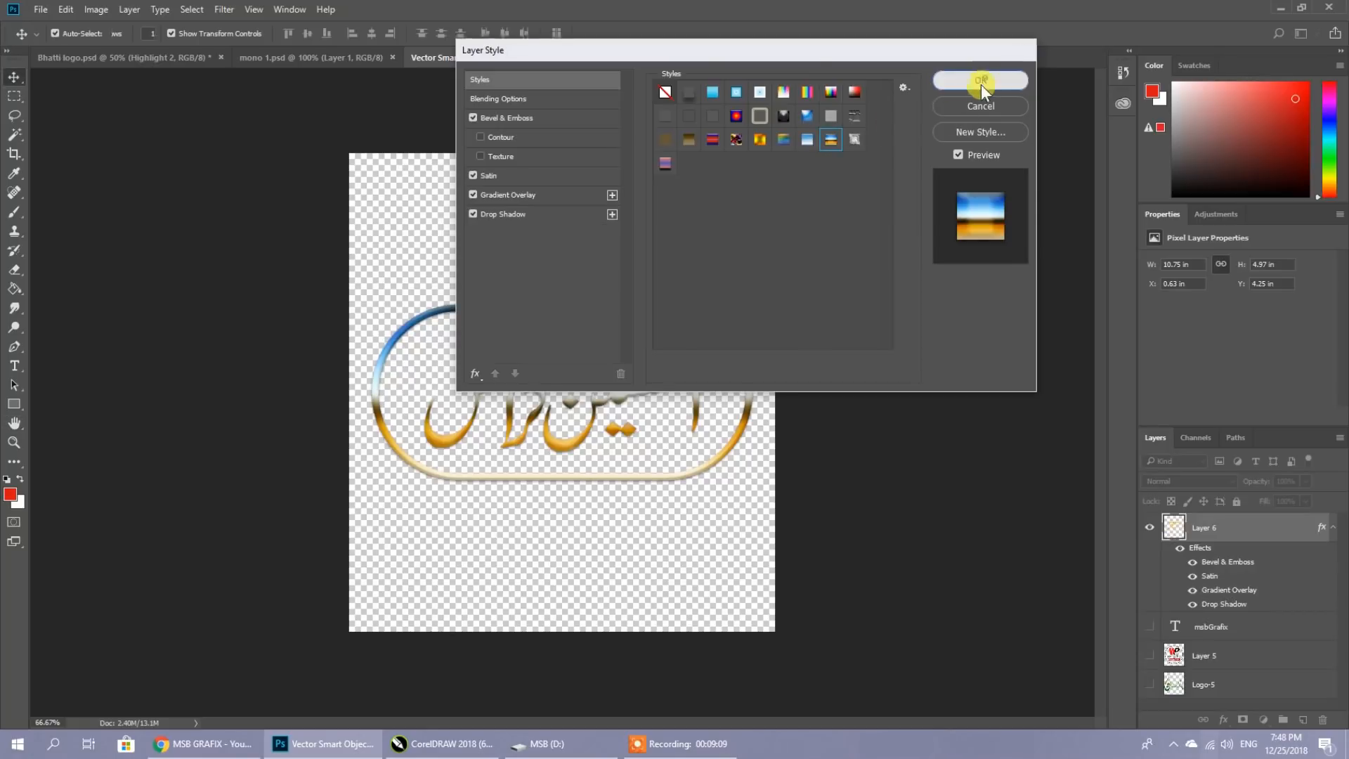
{"action": "left_click", "coordinate": [982, 79]}
{"action": "key", "text": "ctrl+s"}
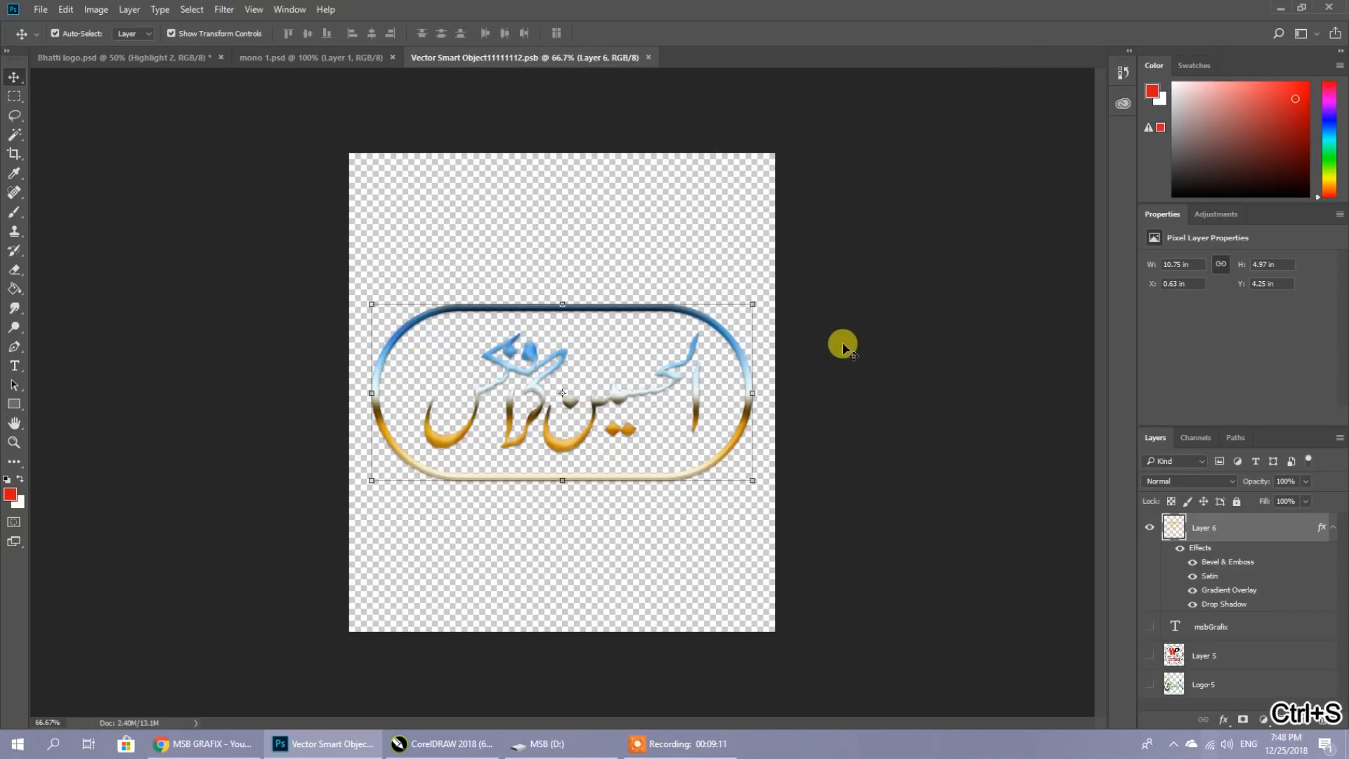
{"action": "left_click", "coordinate": [148, 54]}
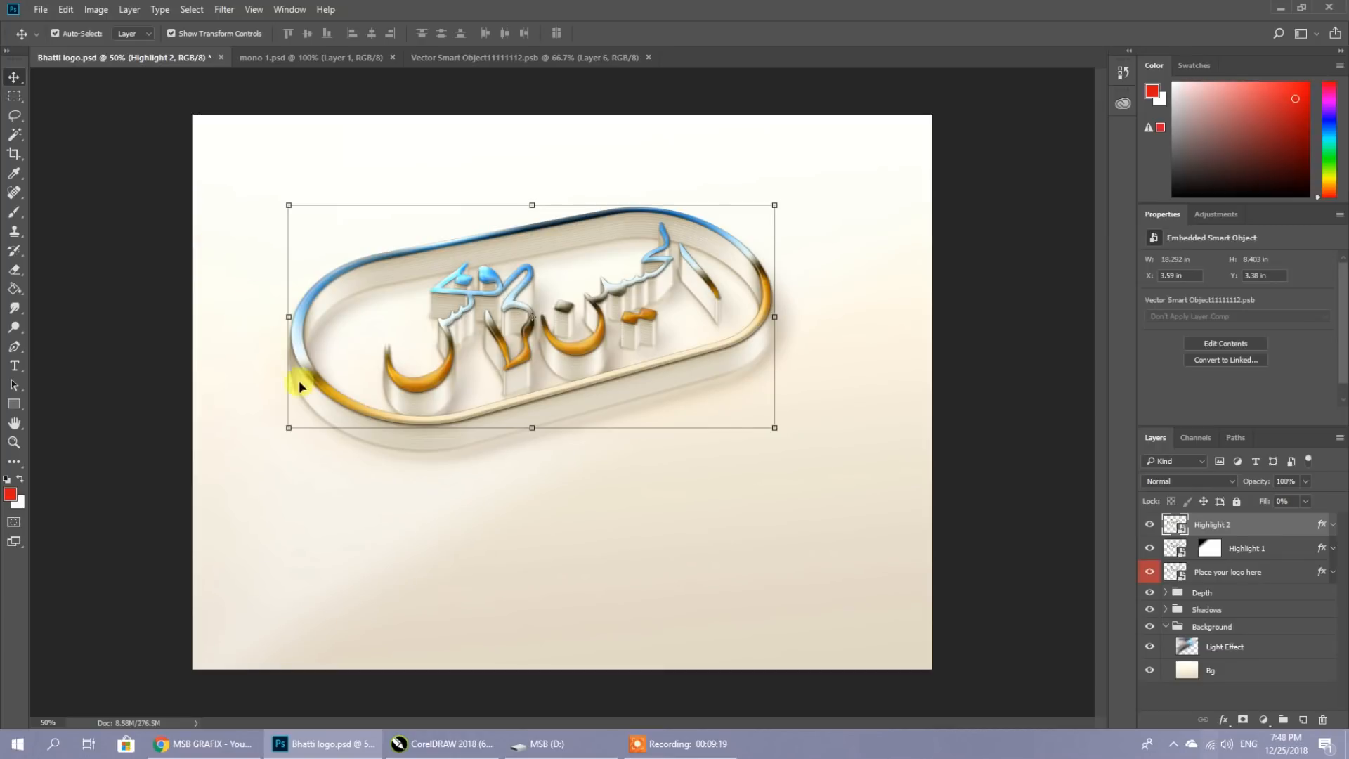
Switch to Chrome to view the uploaded videos on the MSB GRAFIX YouTube channel.
{"action": "left_click", "coordinate": [204, 743]}
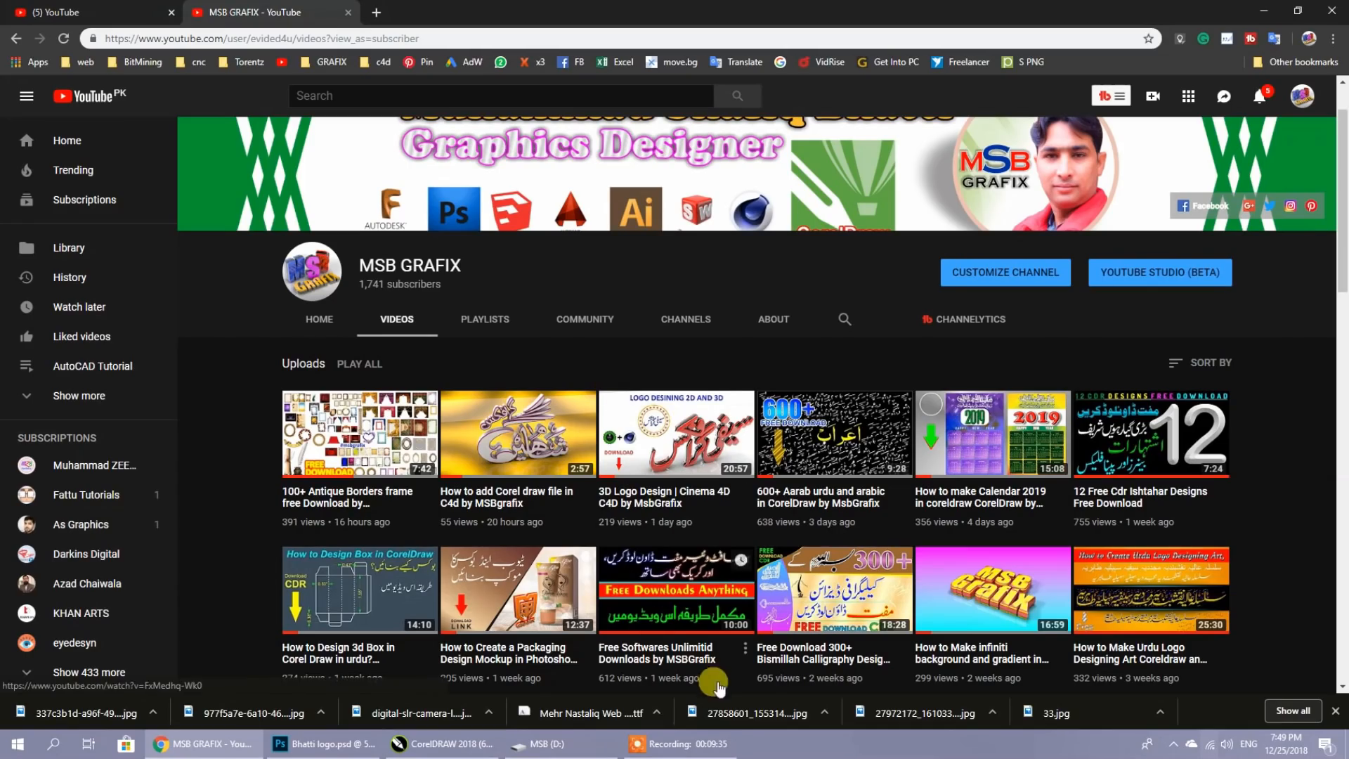
{"action": "left_click", "coordinate": [692, 742]}
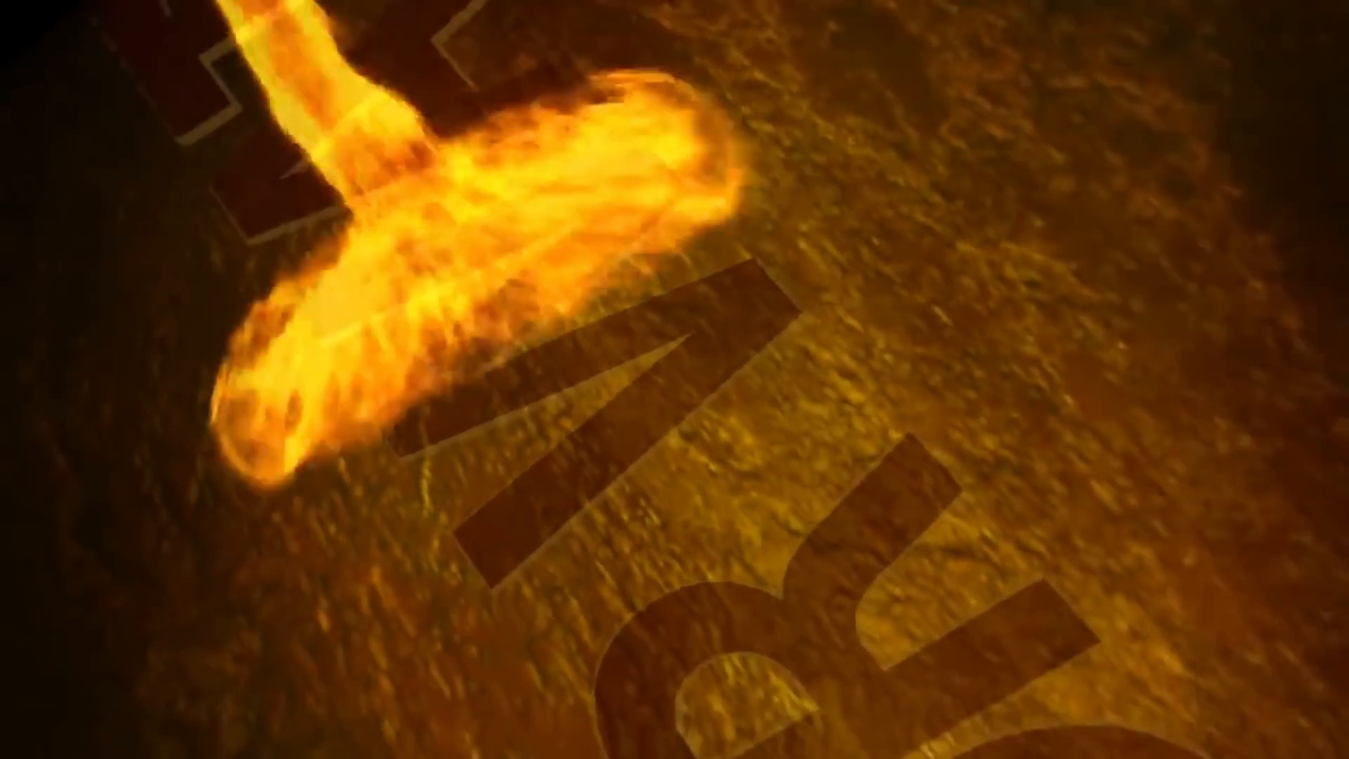